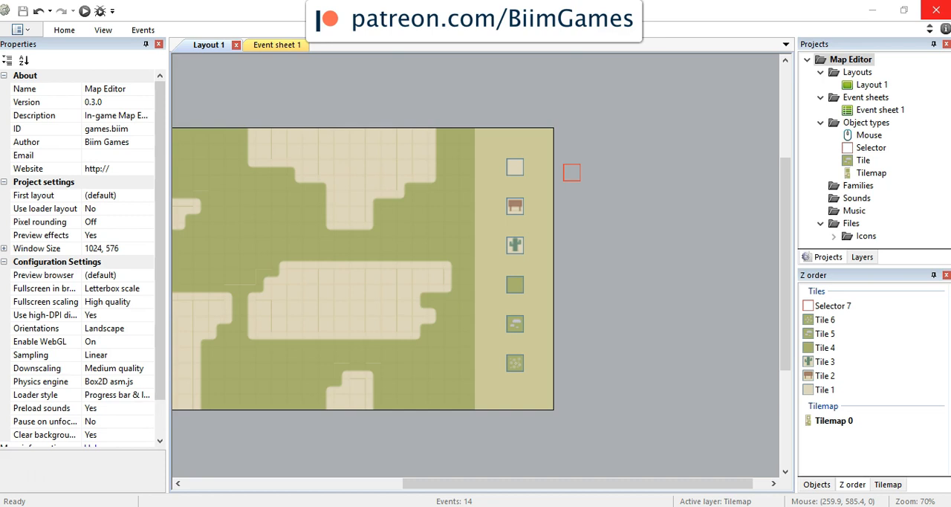
Step: Examine the Tilemap object's source image up close and check the project's layer list
left_click_drag(442, 483, 341, 484)
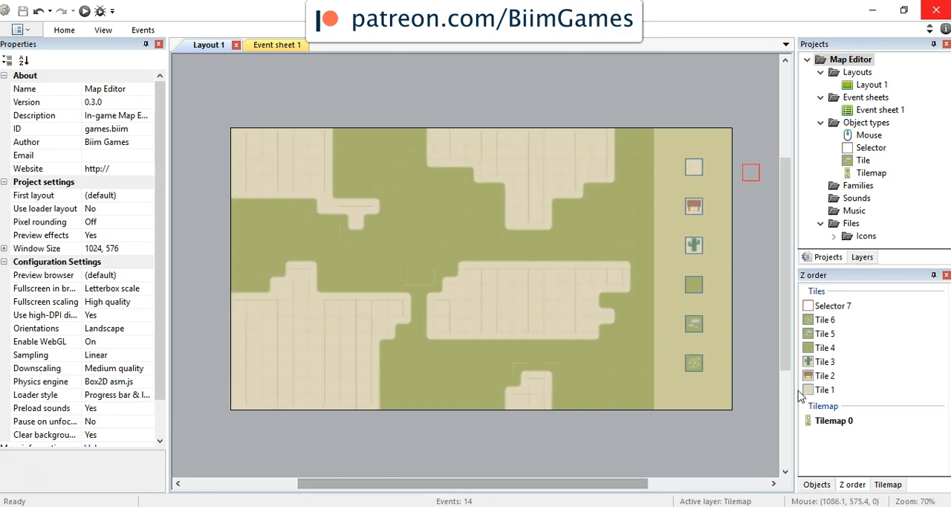
double_click(874, 176)
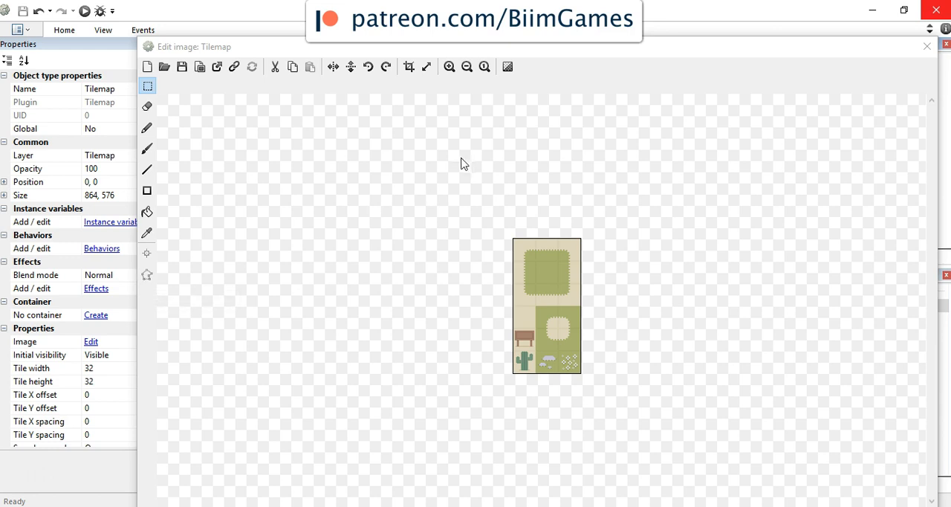
left_click(449, 67)
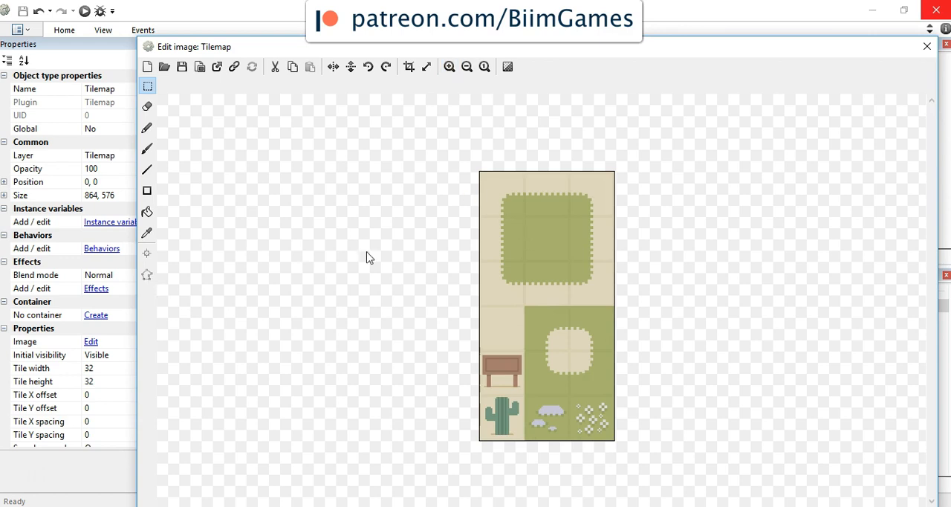
left_click_drag(487, 189, 504, 227)
left_click(927, 46)
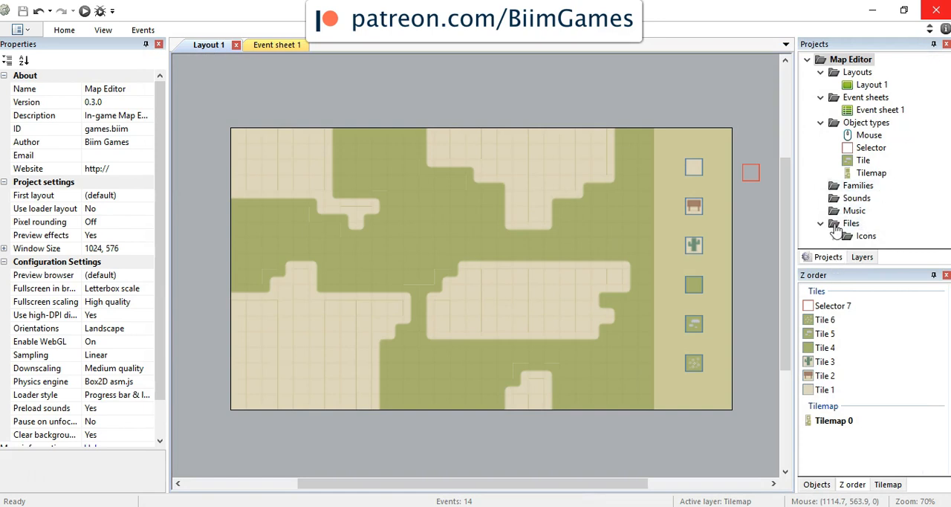
left_click(862, 257)
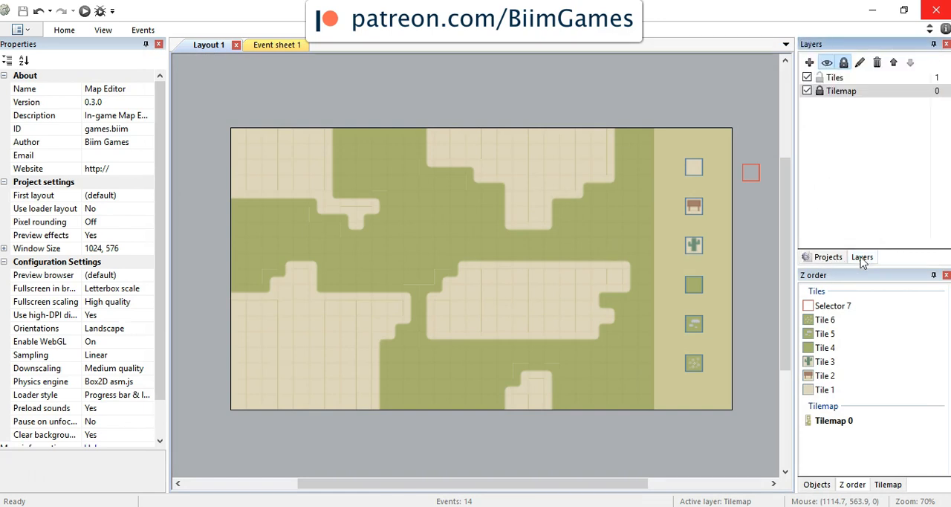
left_click(829, 258)
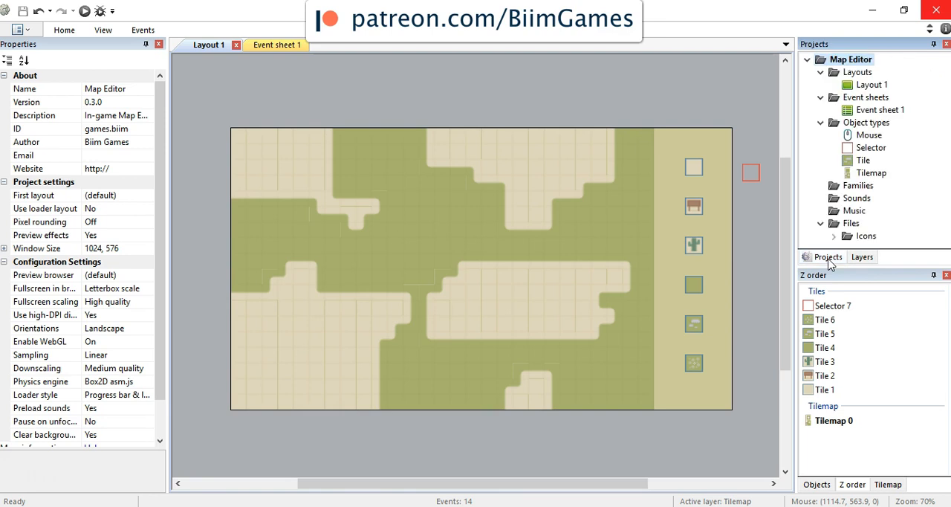
Step: Reshape the collision polygon of the Tilemap's tile 0 around its green corner, adding one extra point
left_click(868, 177)
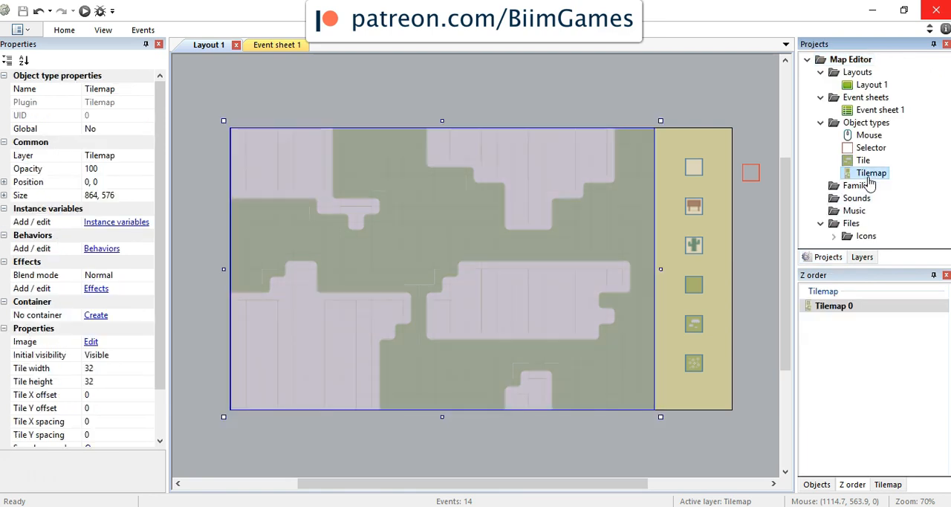
left_click(891, 486)
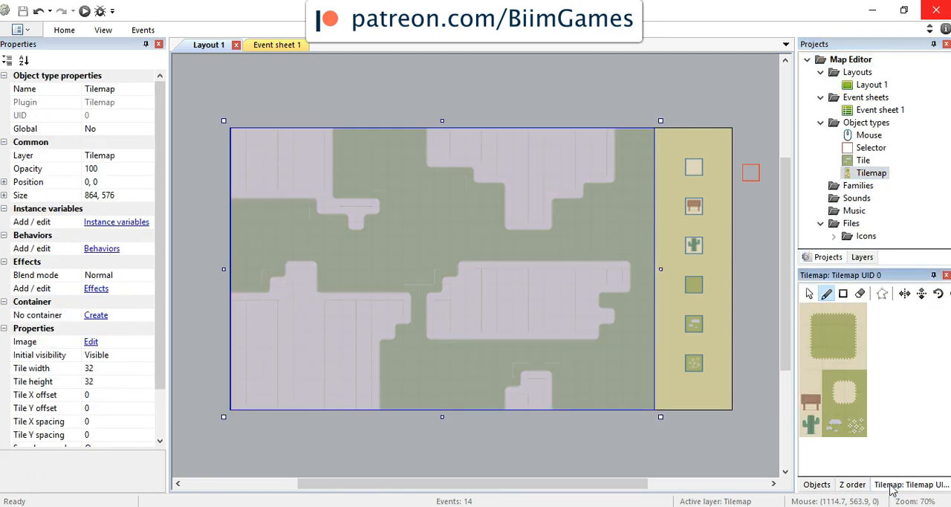
left_click(812, 315)
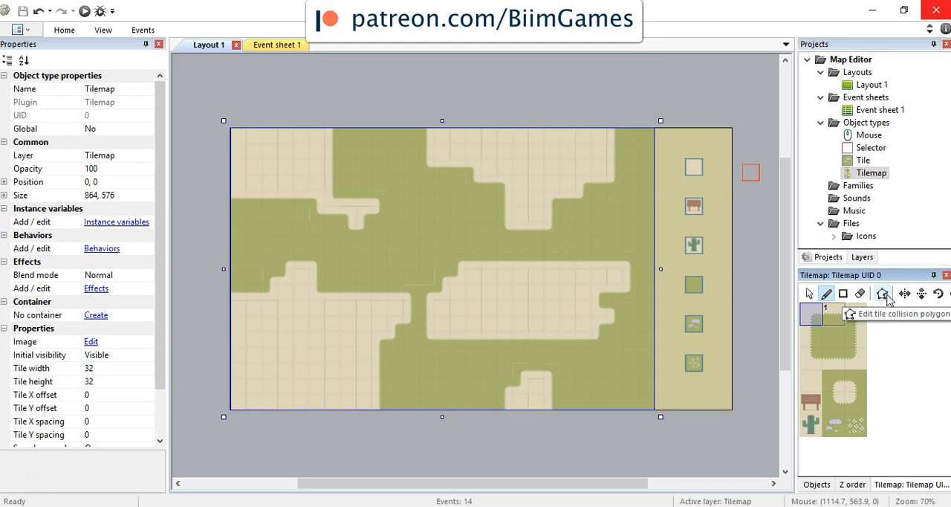
left_click(888, 296)
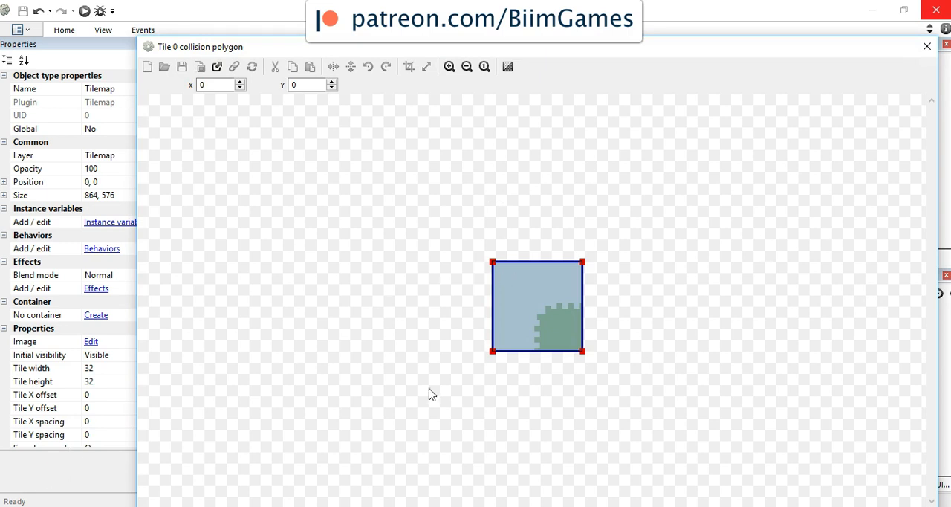
left_click_drag(493, 263, 501, 275)
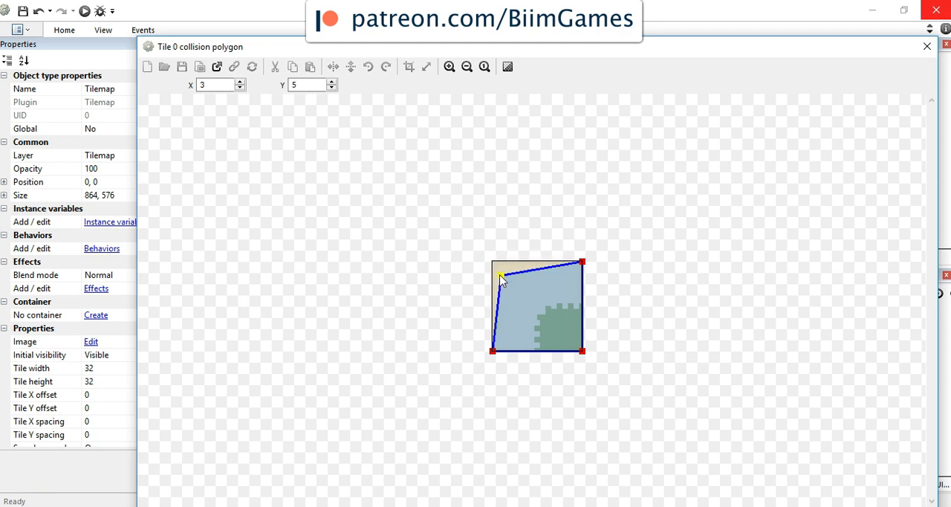
left_click_drag(582, 262, 548, 287)
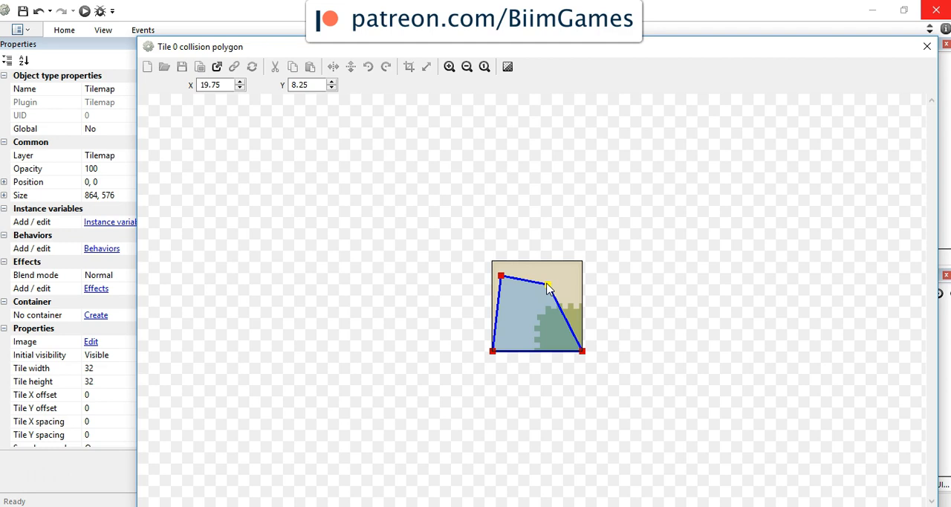
right_click(549, 289)
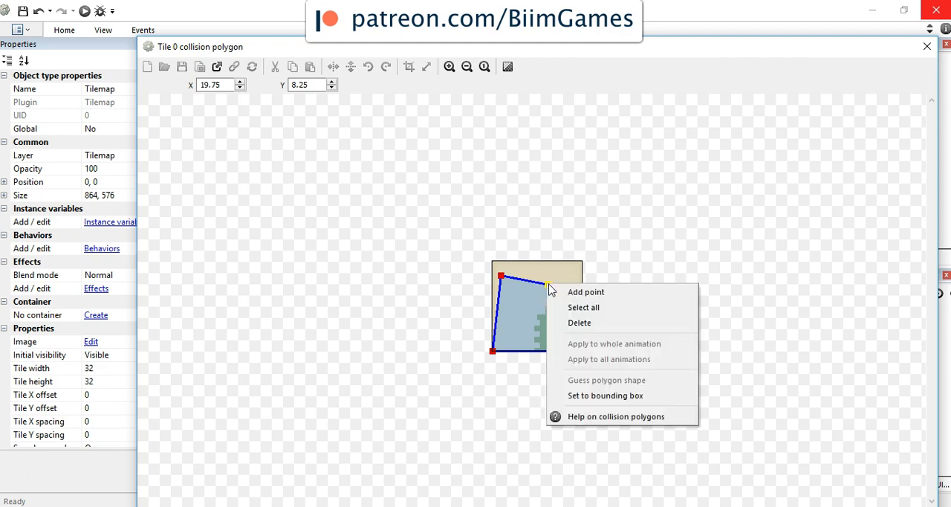
left_click(570, 293)
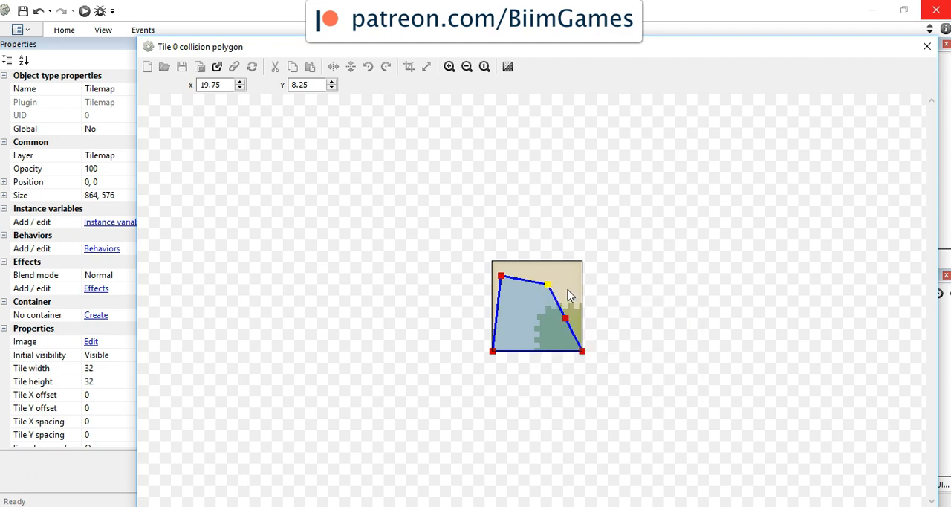
mouse_move(565, 318)
left_mouse_down()
mouse_move(566, 289)
mouse_move(582, 304)
mouse_move(541, 286)
mouse_move(556, 308)
left_mouse_up()
left_click_drag(501, 276, 536, 318)
left_click_drag(493, 350, 514, 352)
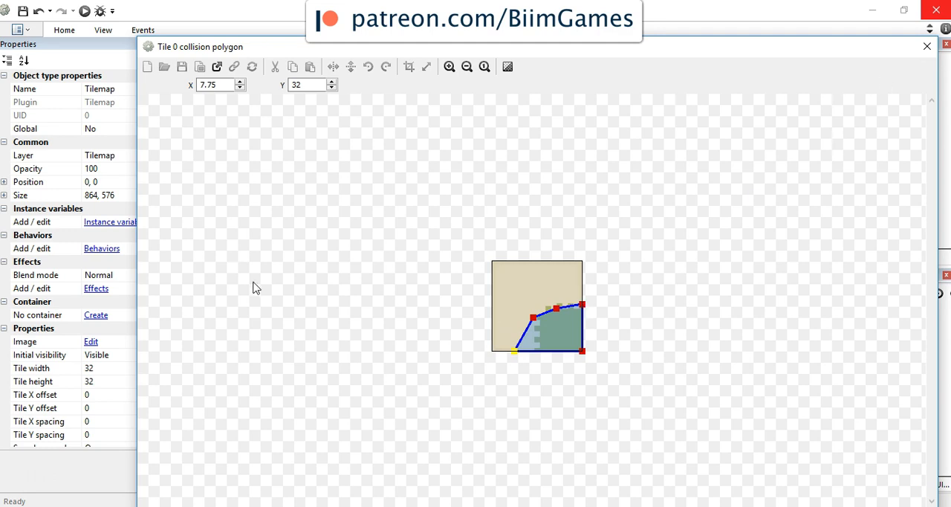
Step: Reset tile 0's collision polygon to the bounding box and close the polygon editor
right_click(514, 354)
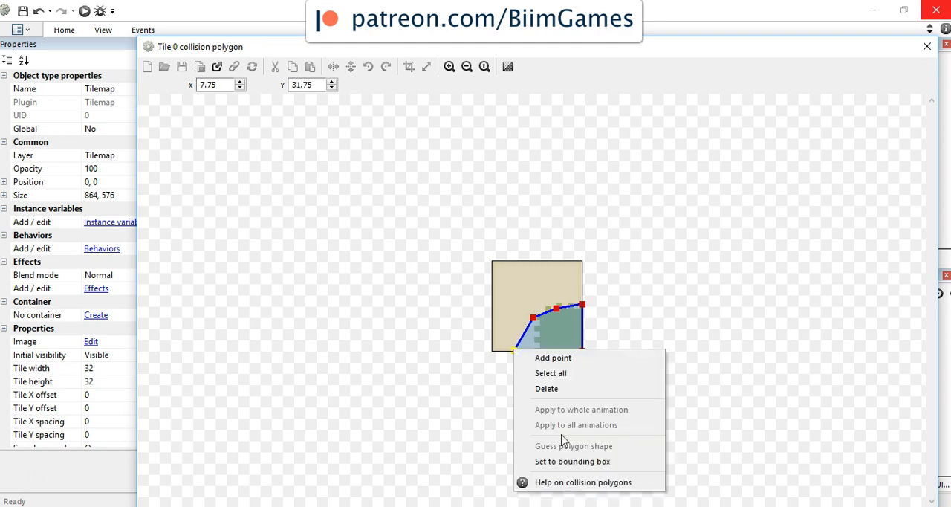
left_click(578, 462)
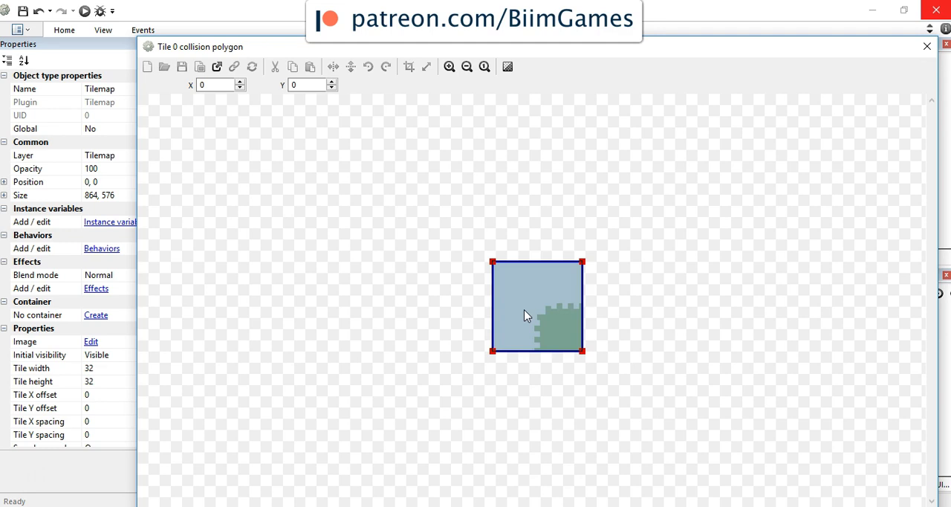
left_click(927, 46)
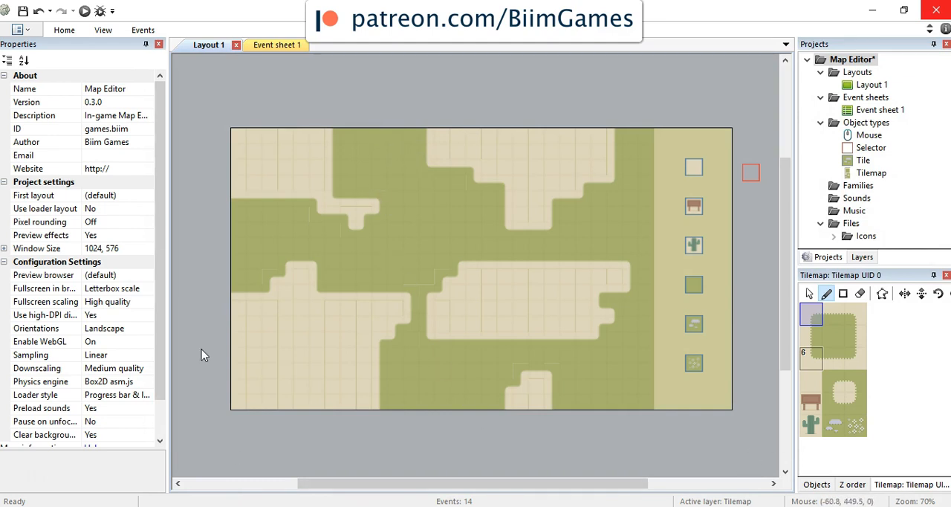
Step: Insert a new Sprite object named Player and place it just outside the layout's left edge
right_click(197, 271)
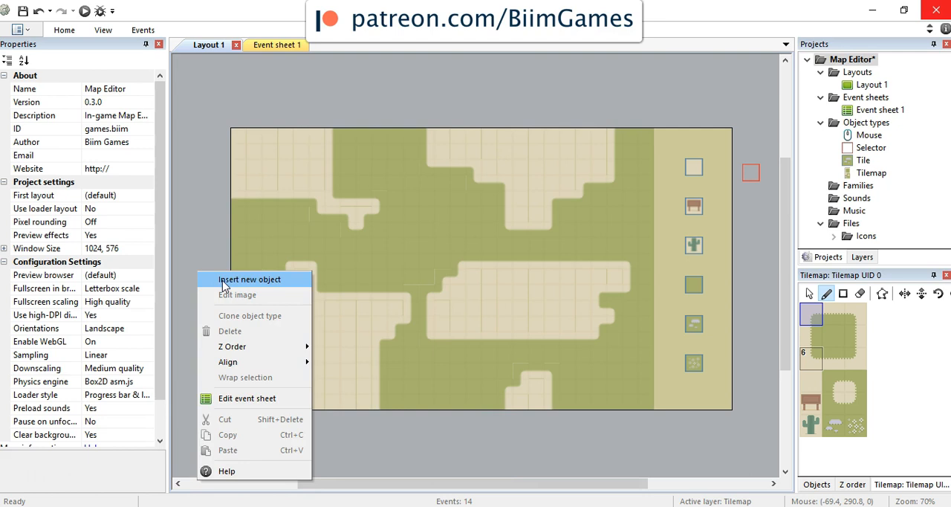
left_click(224, 286)
left_click(662, 308)
left_click(485, 385)
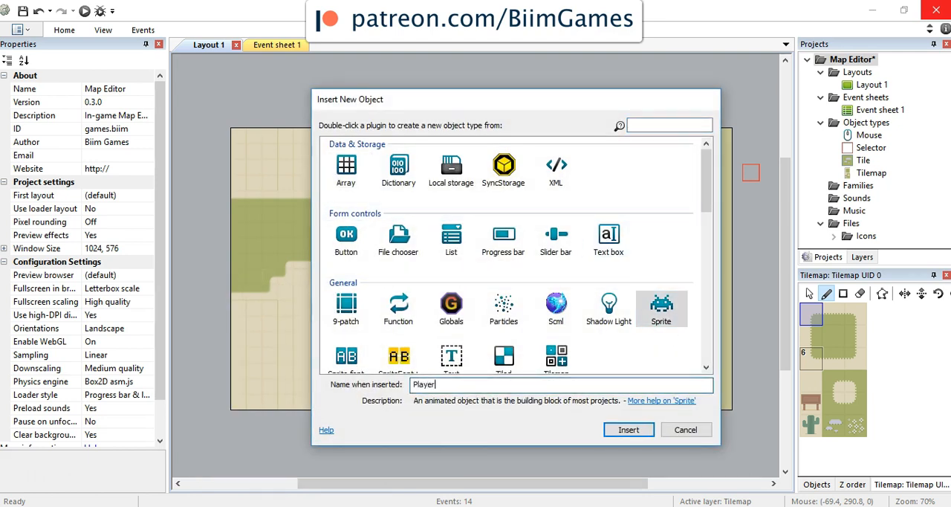
key("Return")
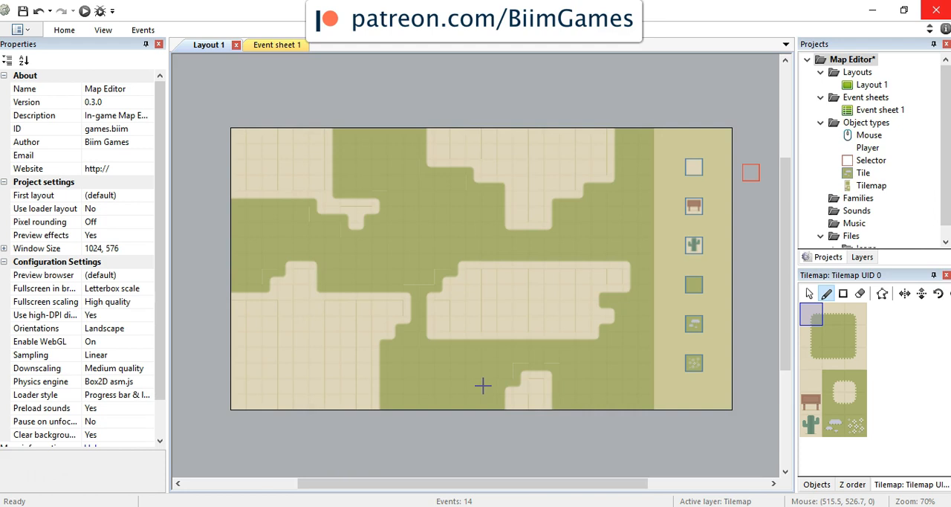
left_click(214, 253)
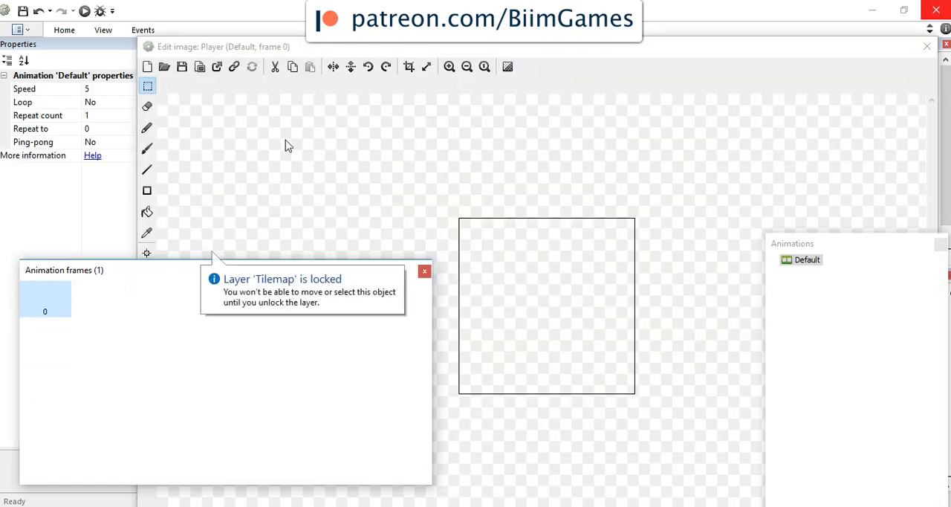
Step: Resize the Player sprite's image canvas to 32 by 32 pixels
left_click(428, 67)
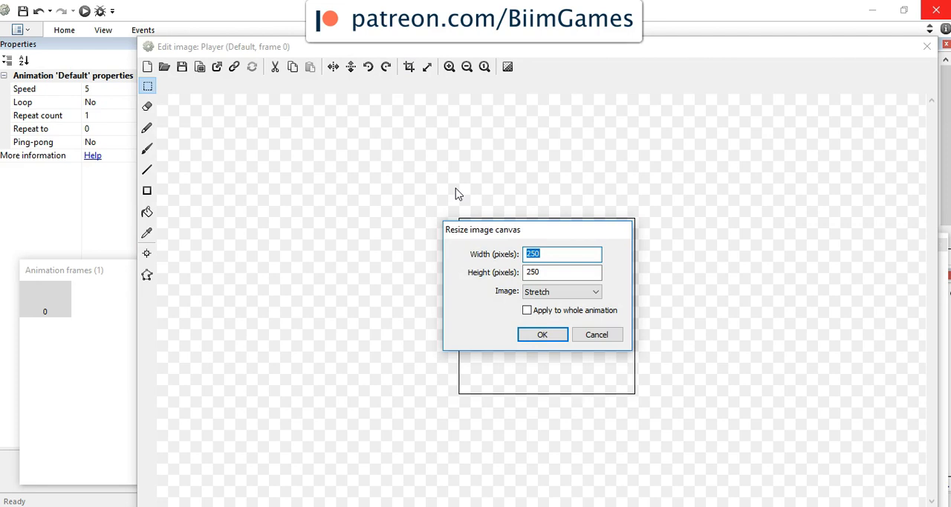
type("32")
key("Tab")
type("3")
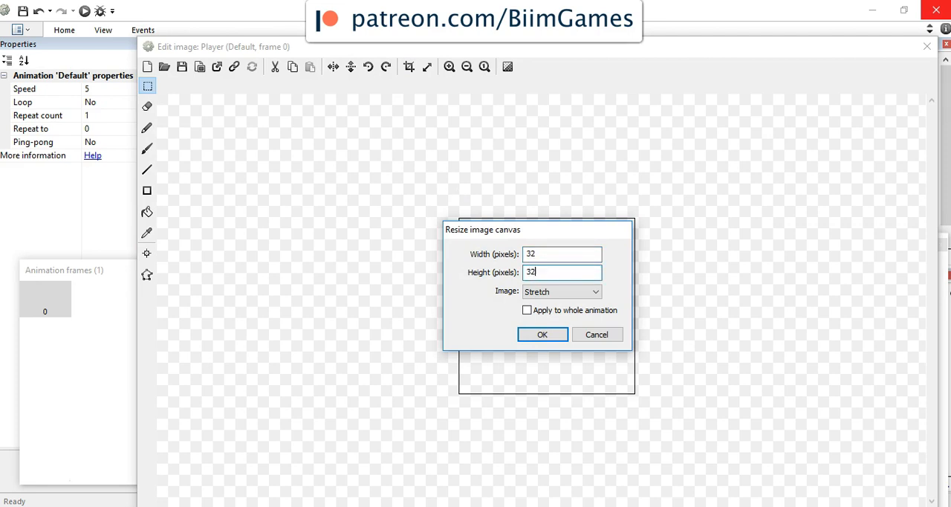
left_click(556, 335)
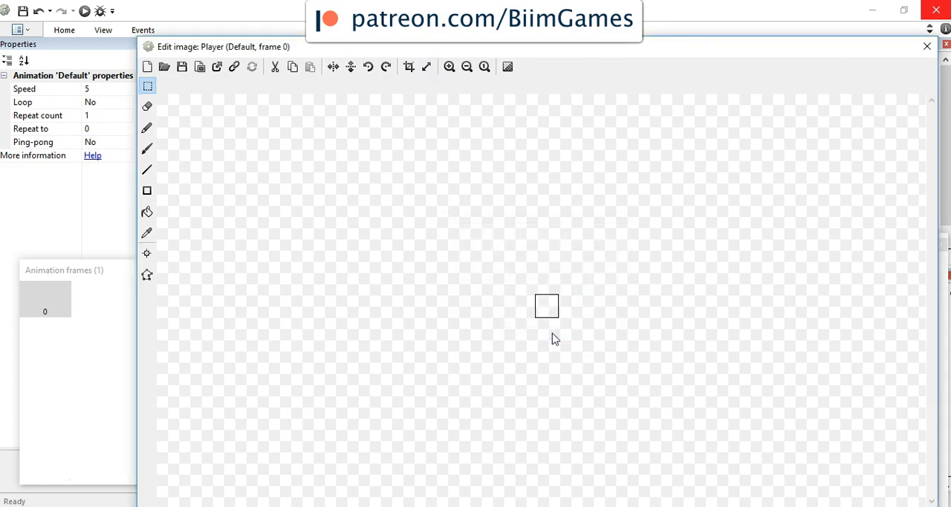
Step: Fill the Player image with dark red (RGB 198, 32, 6) and close the image editor
left_click(450, 67)
left_click(450, 67)
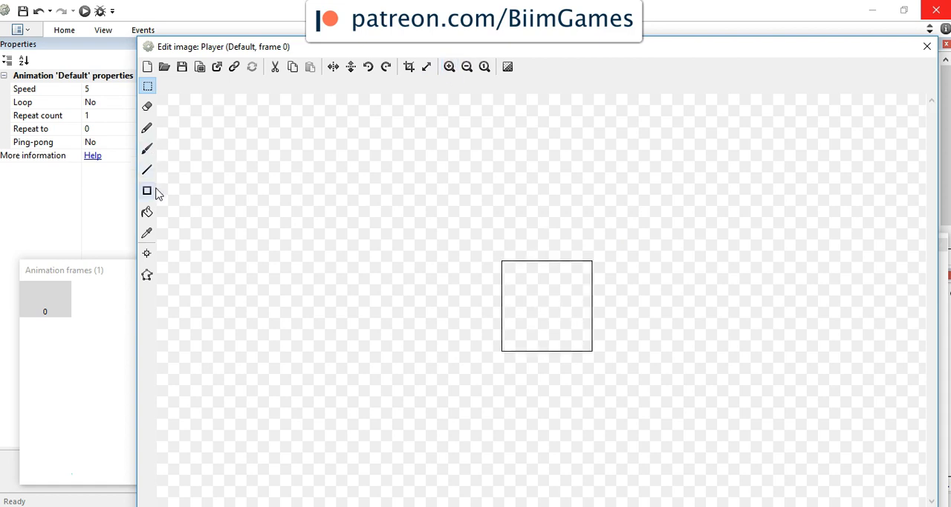
left_click(147, 213)
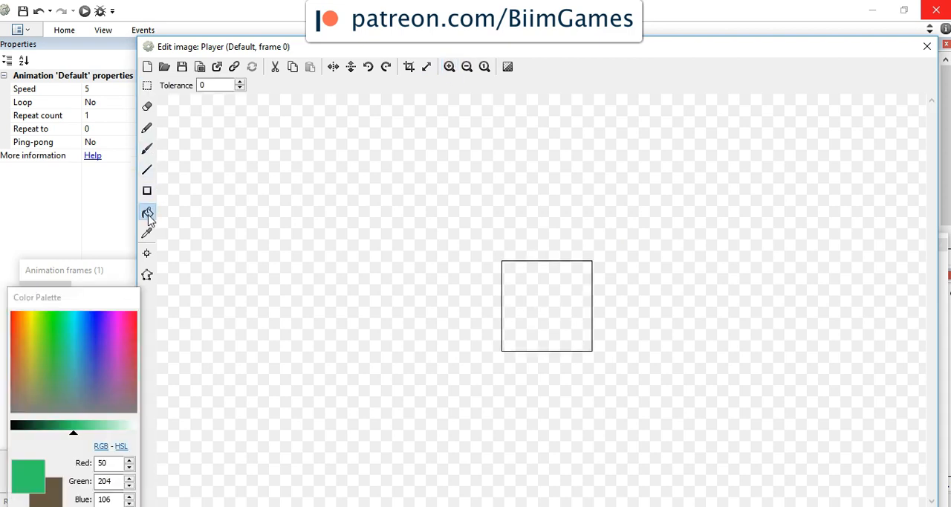
left_click(15, 322)
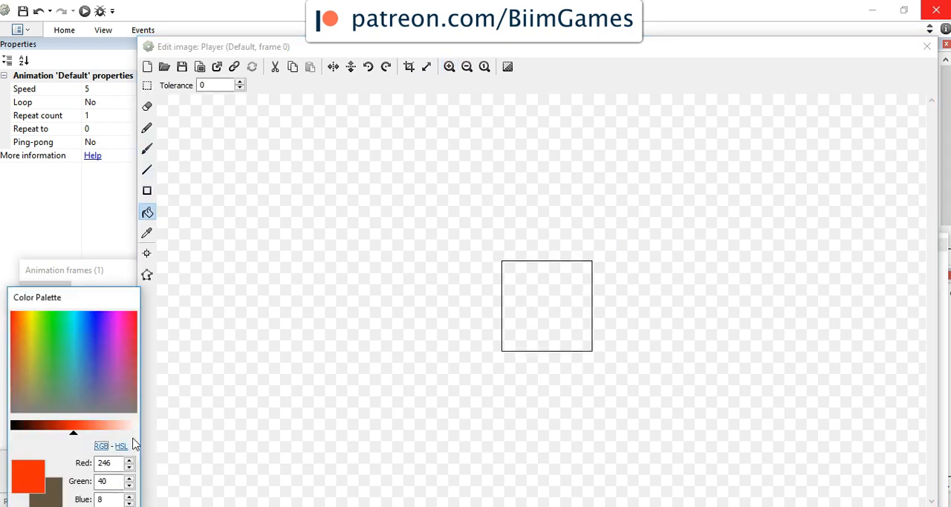
left_click(61, 430)
left_click(550, 321)
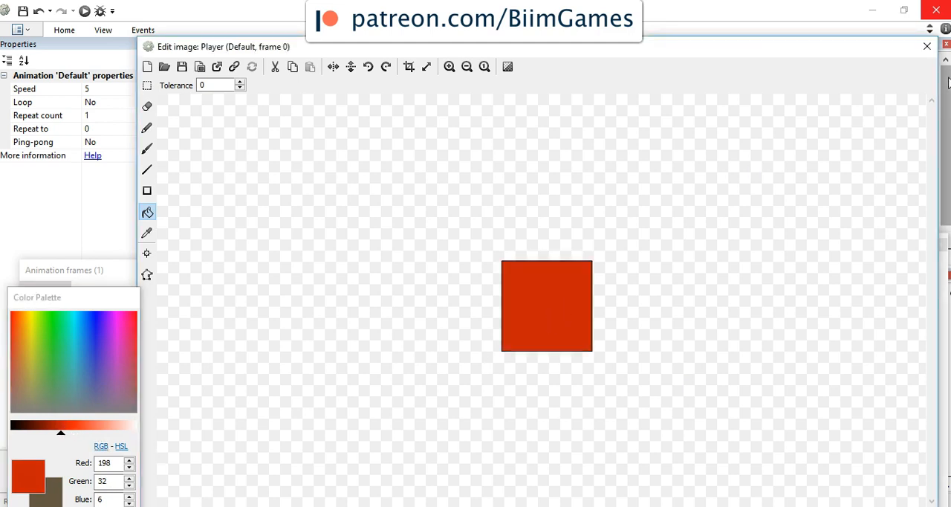
left_click(930, 47)
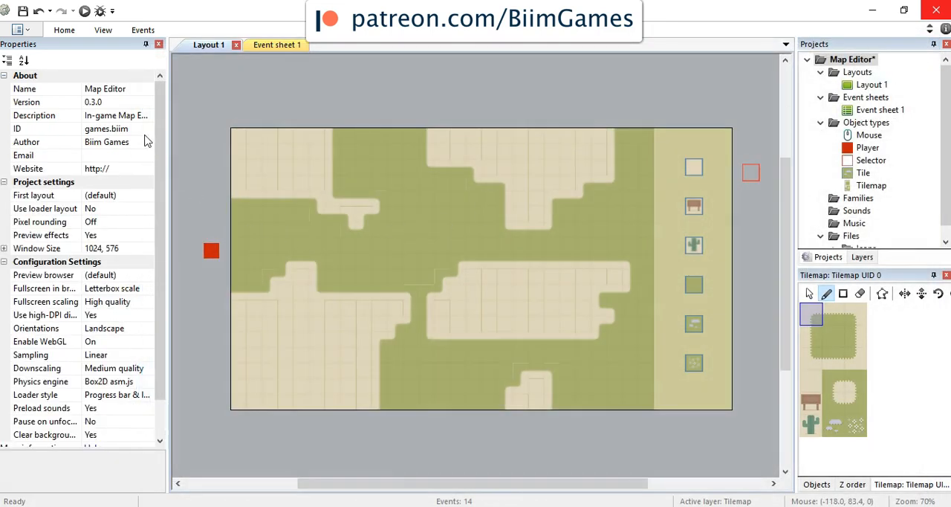
Step: Resize the Player sprite's image canvas to 24 by 24 pixels with the image stretched
left_click(218, 260)
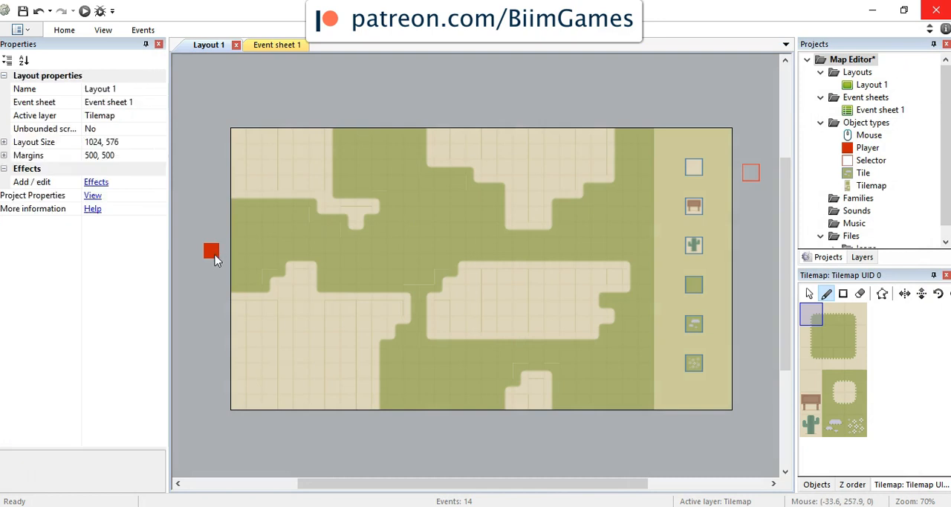
double_click(866, 148)
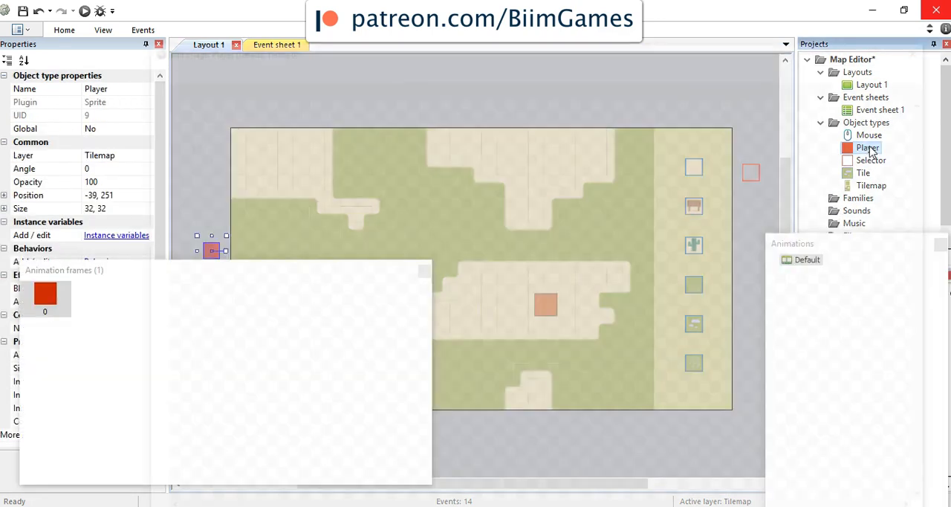
left_click(427, 66)
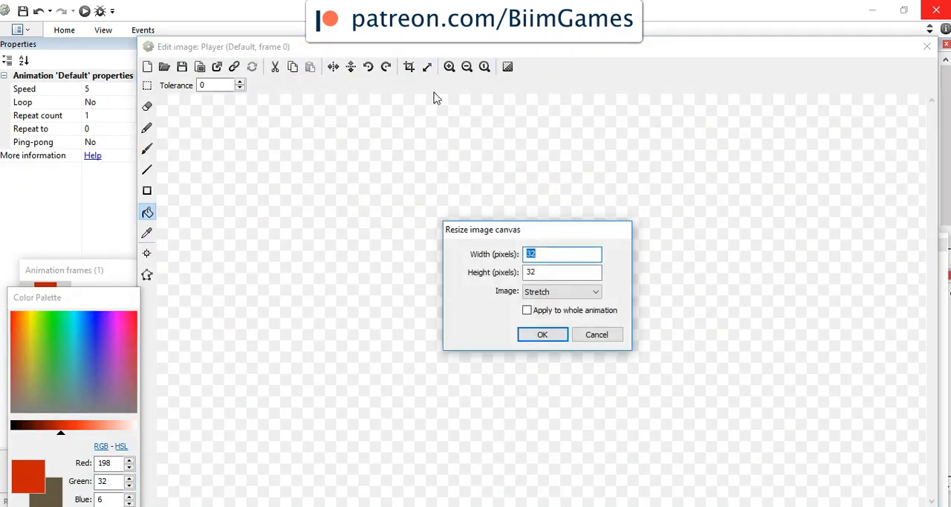
type("2")
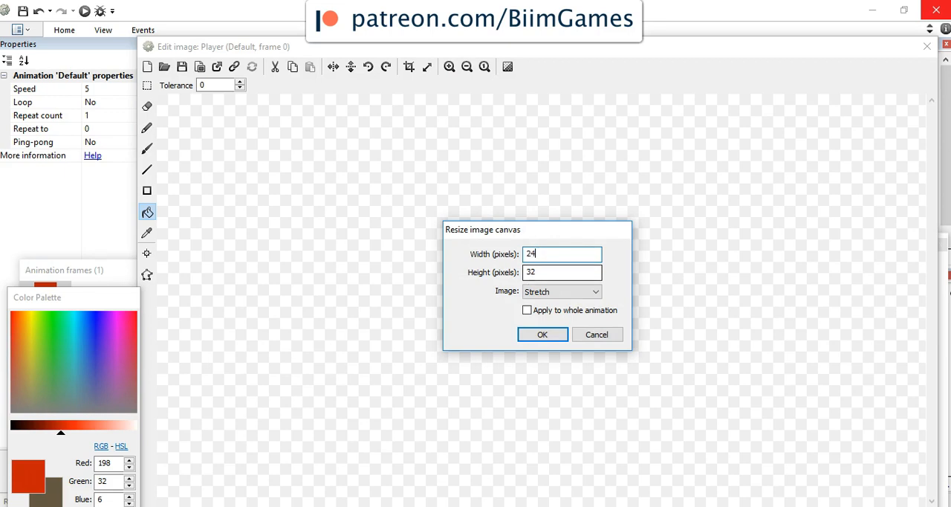
key("Tab")
type("24")
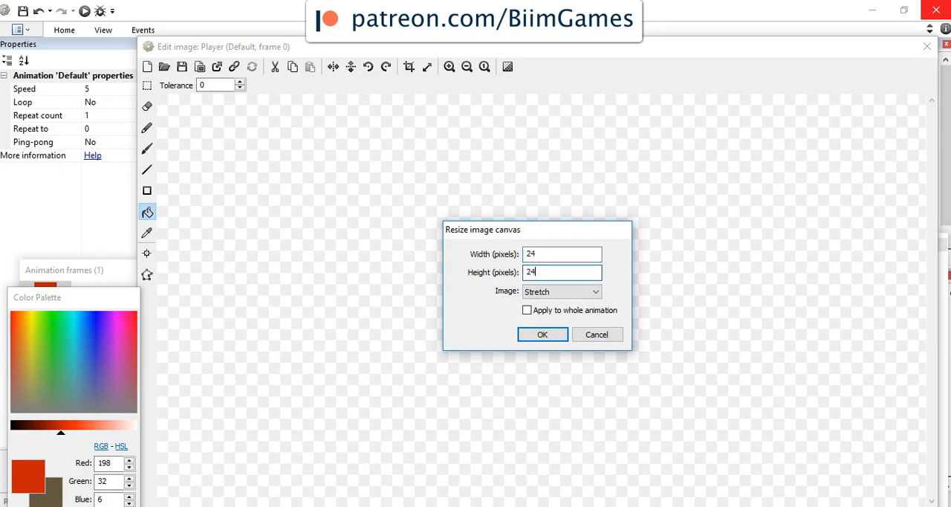
key("Return")
Step: Cover the Player image's blurred edges with a solid red rectangle over the whole canvas and close the image editor
left_click(449, 67)
left_click(449, 67)
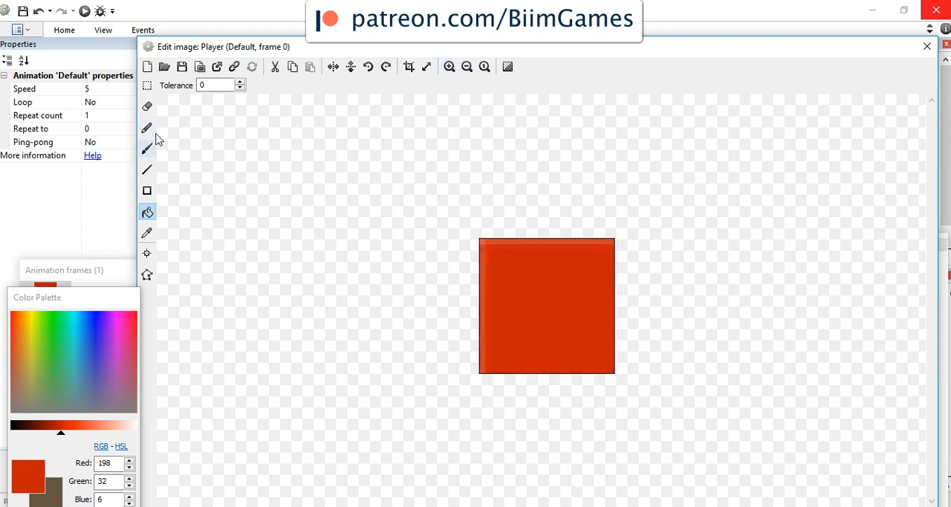
left_click(147, 191)
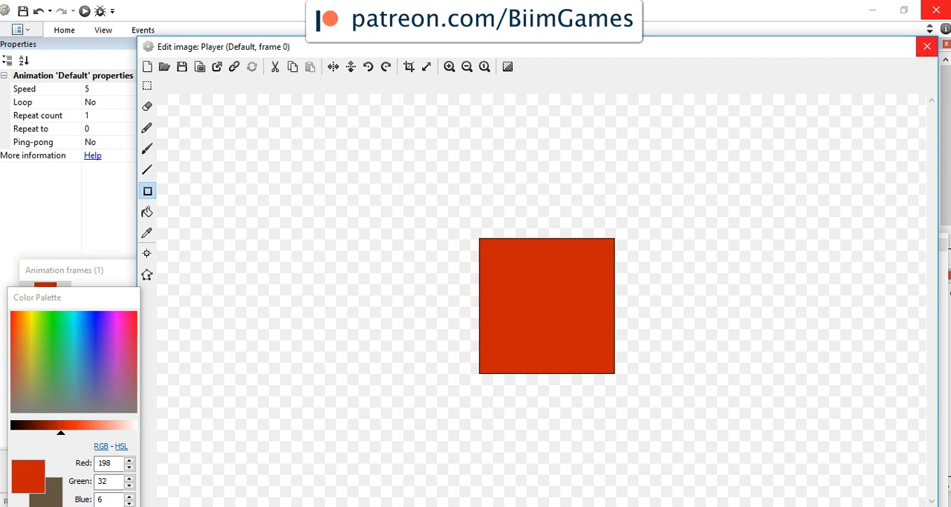
left_click(927, 46)
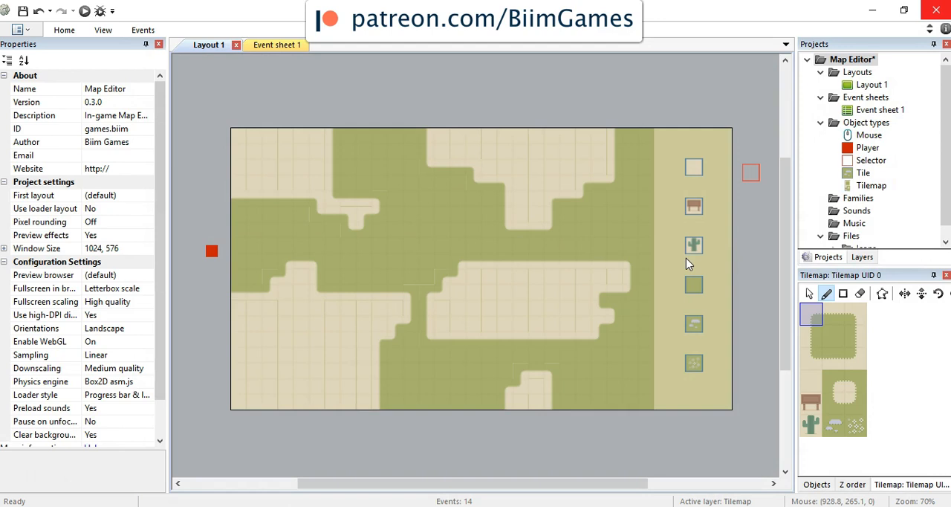
Step: Assign the Player sprite to the Tiles layer
left_click(870, 148)
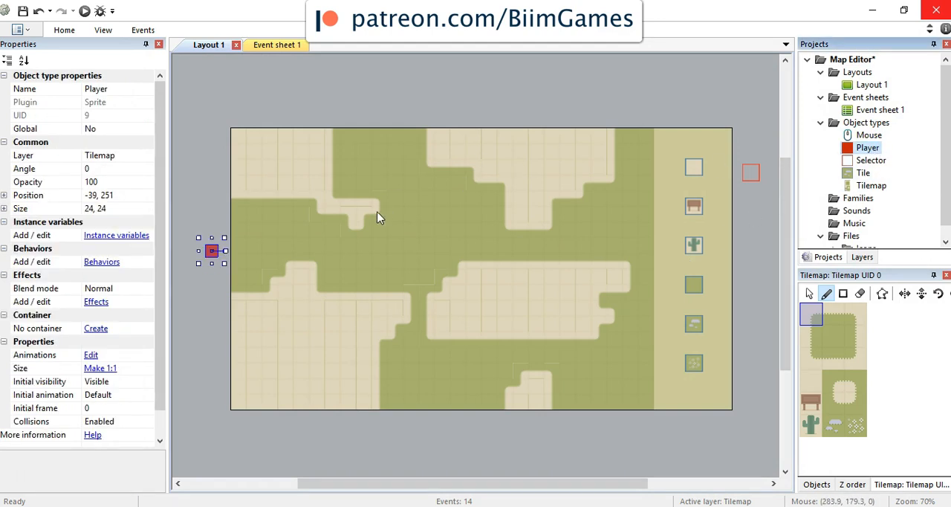
left_click(220, 251)
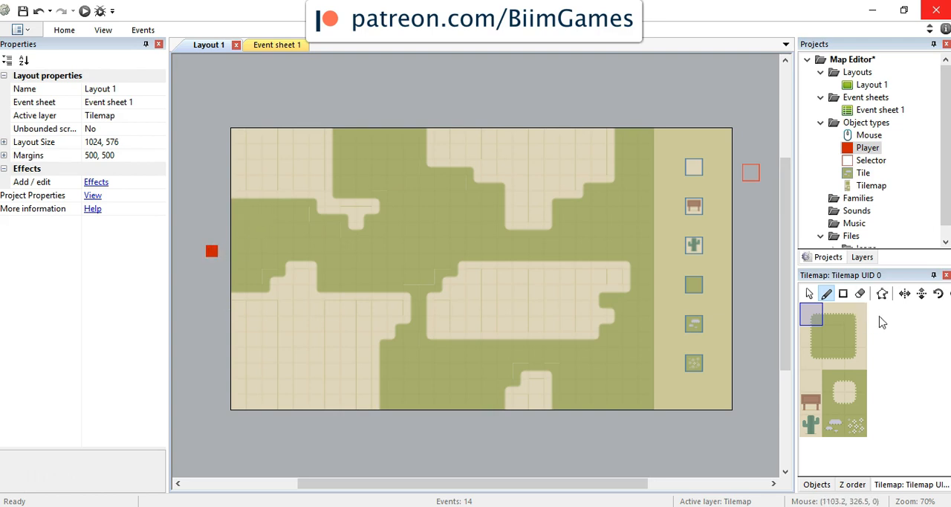
left_click(862, 258)
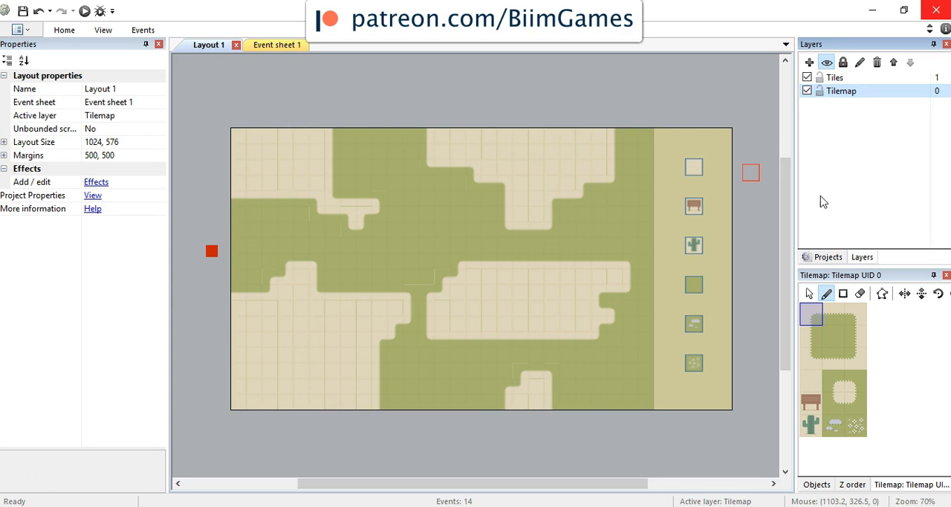
left_click(828, 257)
left_click(868, 148)
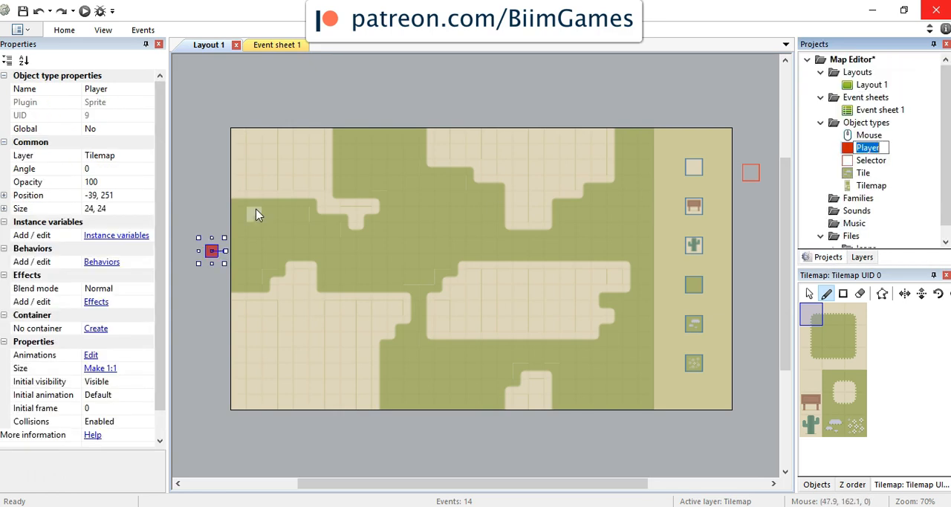
left_click(147, 156)
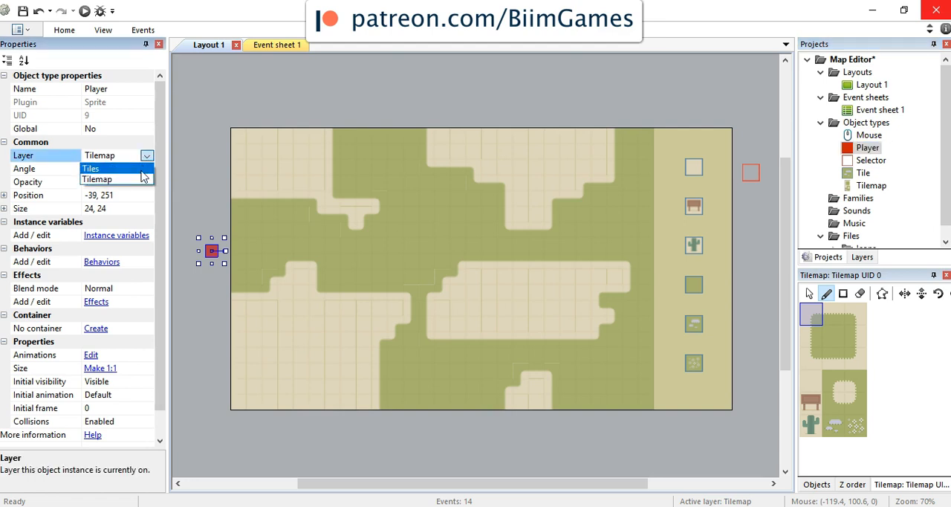
left_click(141, 170)
Step: Lock the Tilemap layer and move the Player sprite onto the grass inside the layout, at about 336, 241
left_click(869, 259)
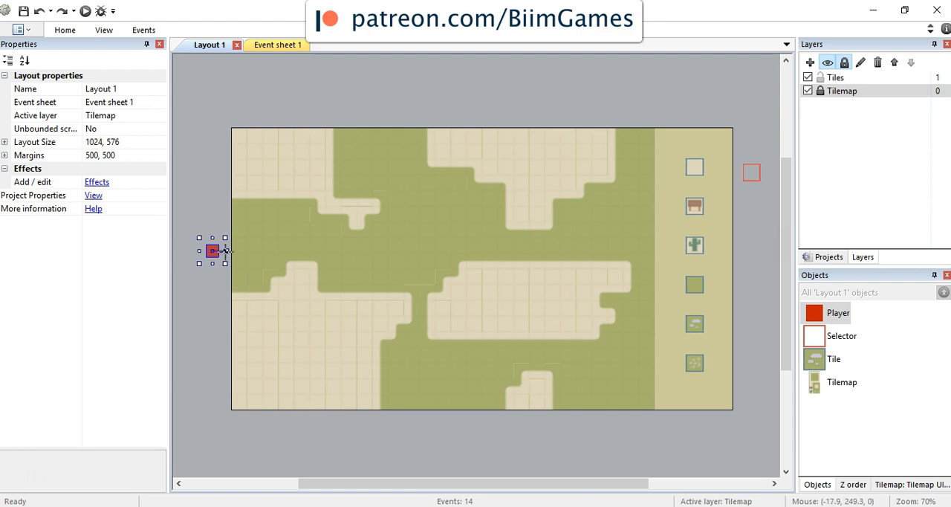
left_click_drag(212, 252, 396, 251)
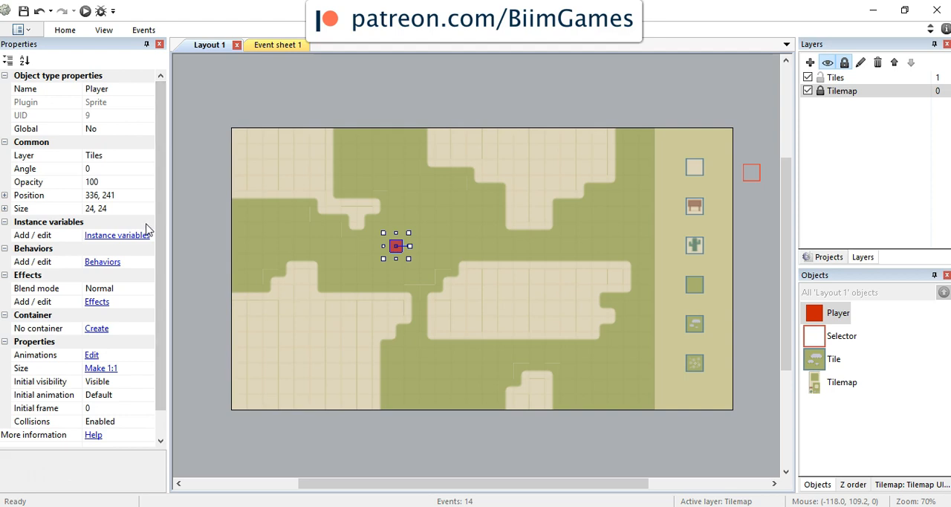
Step: Add the 8 Direction movement behavior to the Player sprite and close the behaviors dialog
left_click(110, 262)
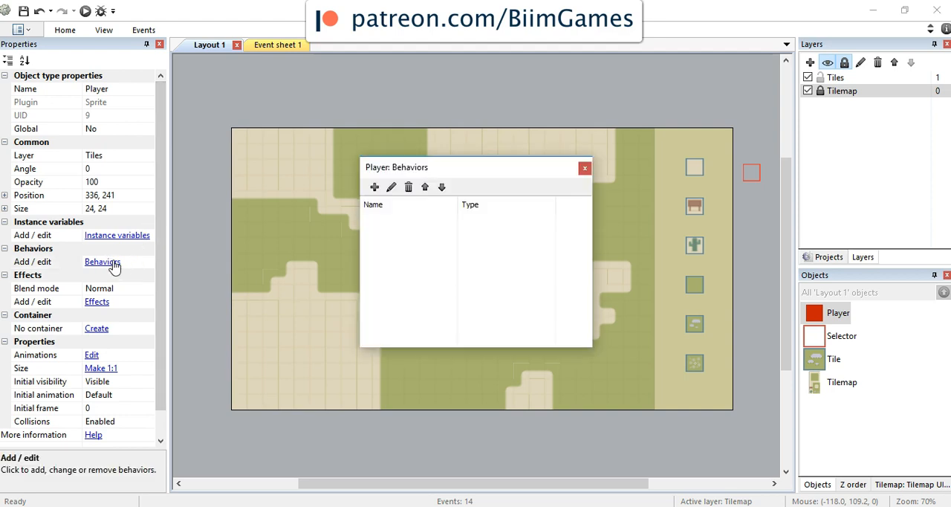
left_click(375, 187)
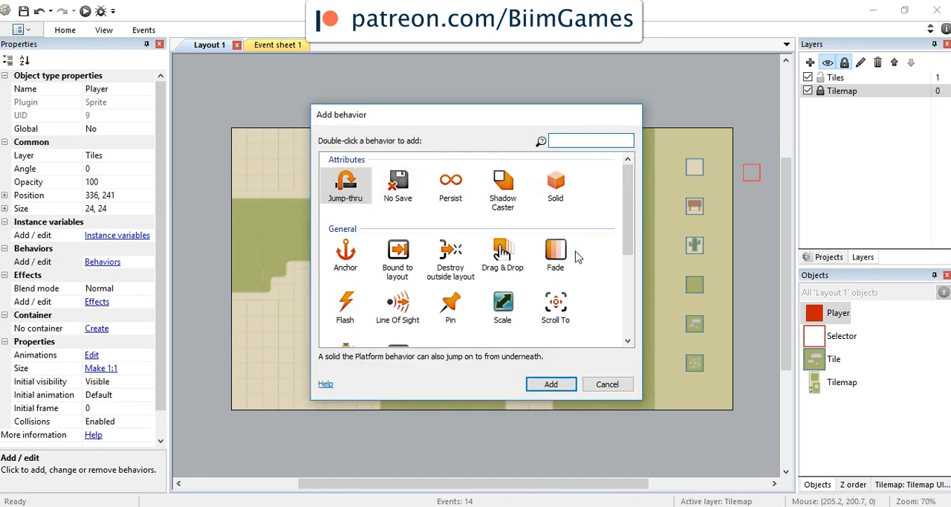
scroll(579, 256, "down", 5)
left_click(349, 269)
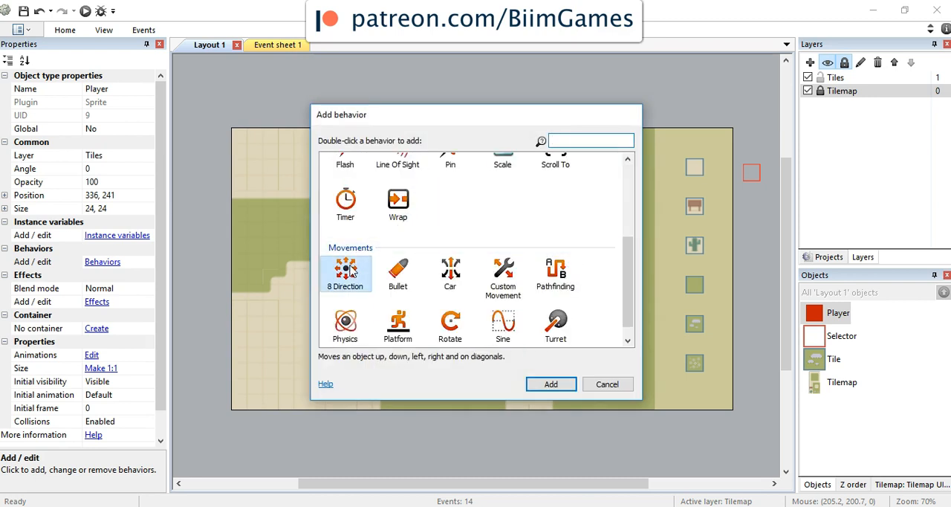
left_click(550, 382)
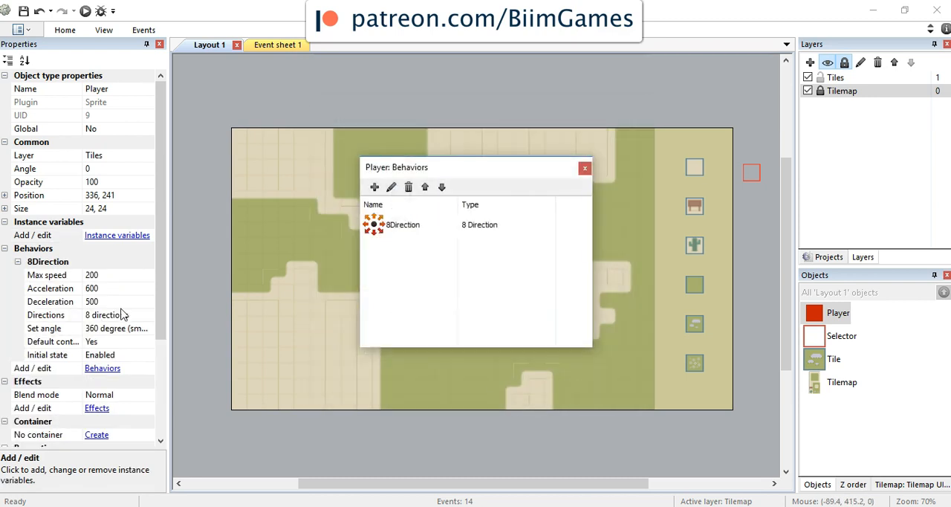
left_click(586, 170)
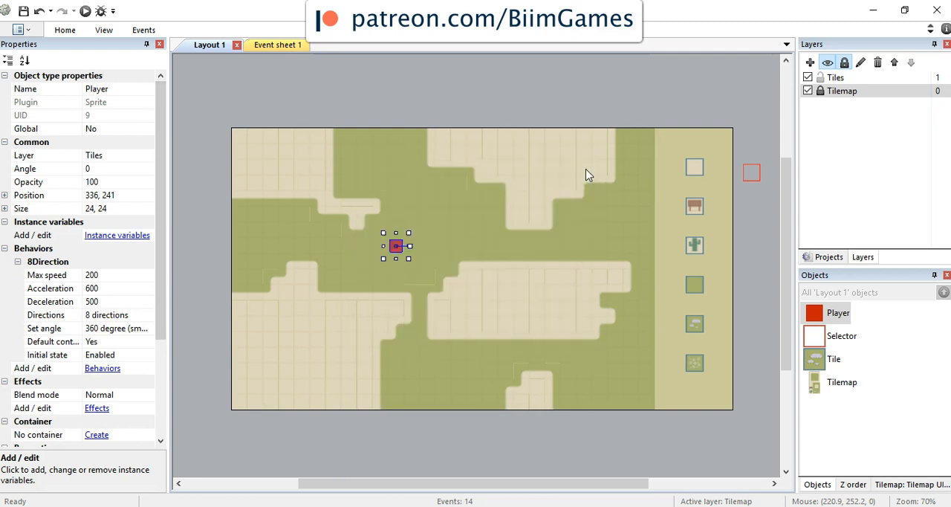
Step: Run the layout in the browser, test the player's movement in all directions, and return to Construct 2
left_click(85, 10)
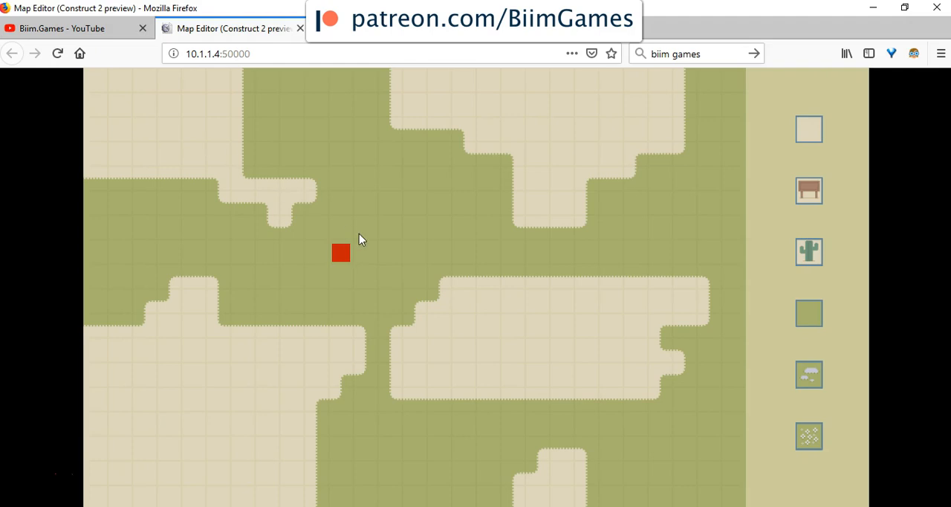
key("Right")
key("Down")
key("Left")
key("Up")
key("Left")
key("Right")
key("Up")
key("Left")
key("Right")
key("Right")
key("Down")
key("Right")
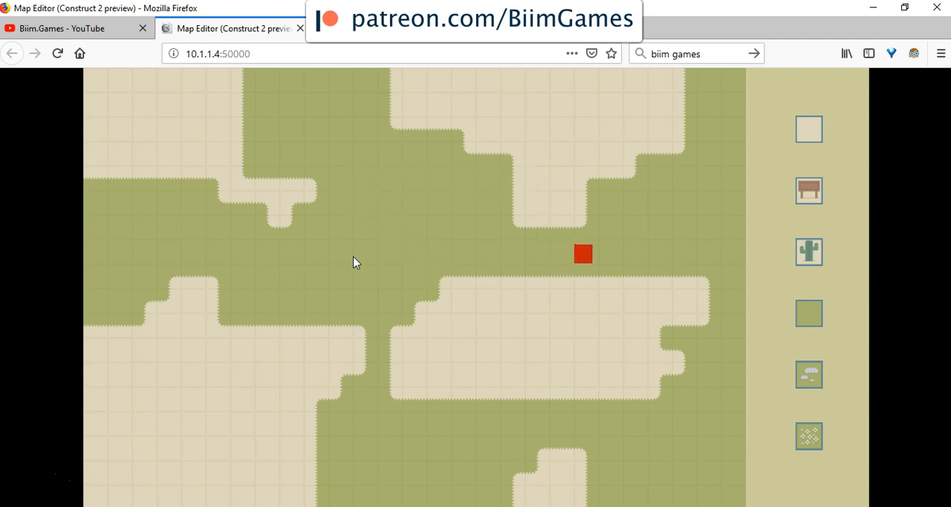
key("Right")
key("Left")
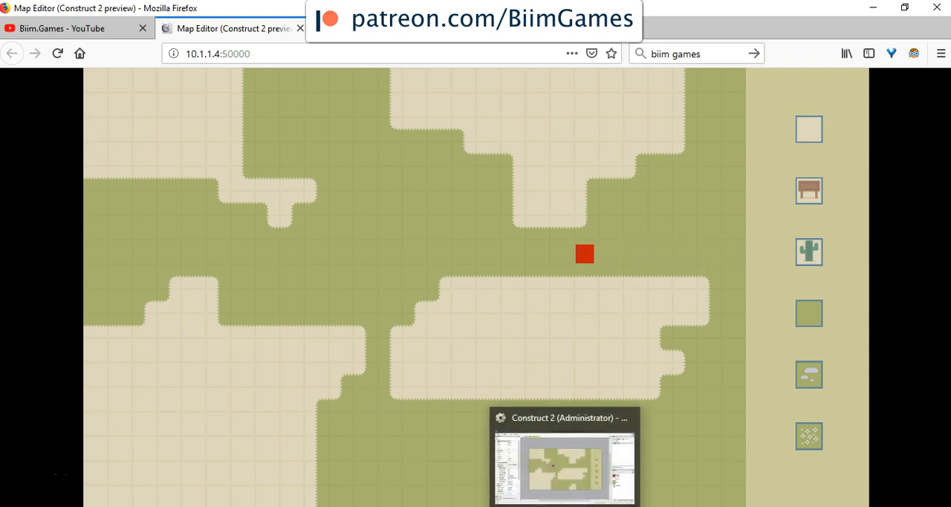
left_click(565, 506)
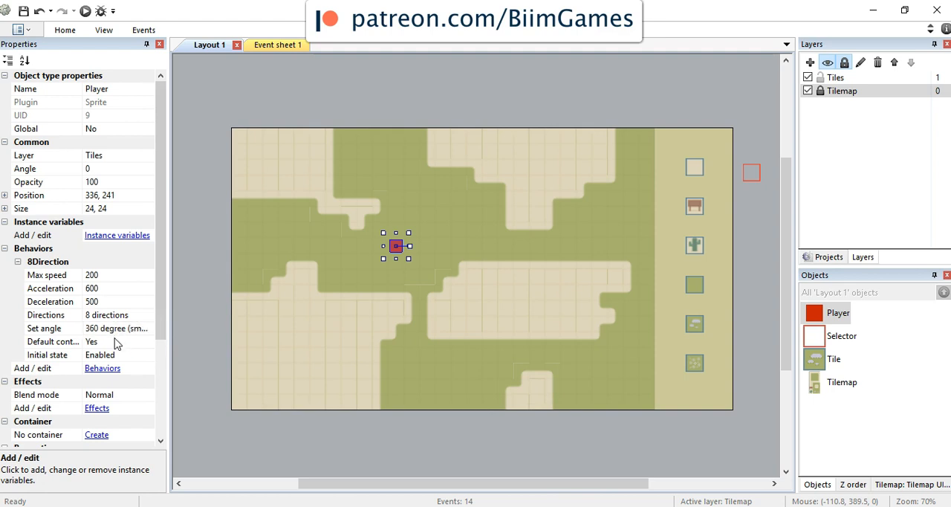
Step: Set the Set angle property of the Player's 8Direction behavior to No
left_click(125, 328)
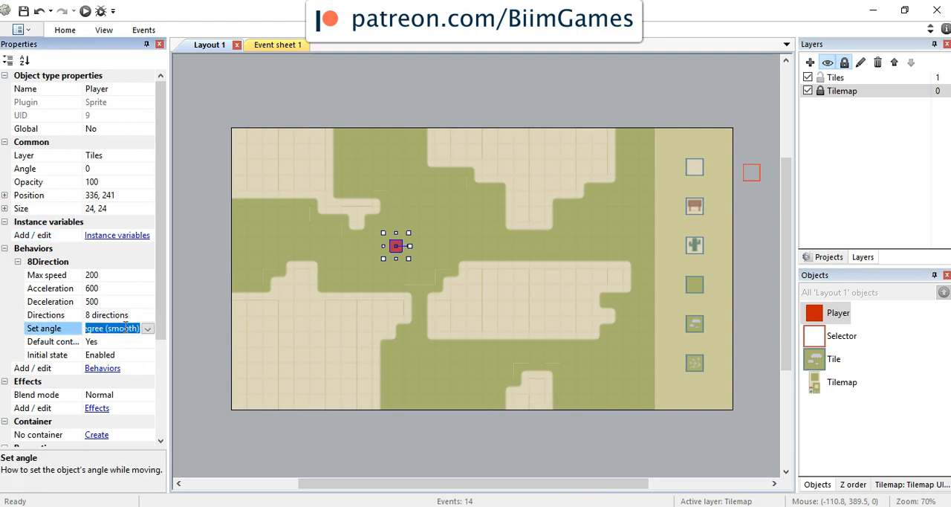
left_click(148, 332)
left_click(111, 340)
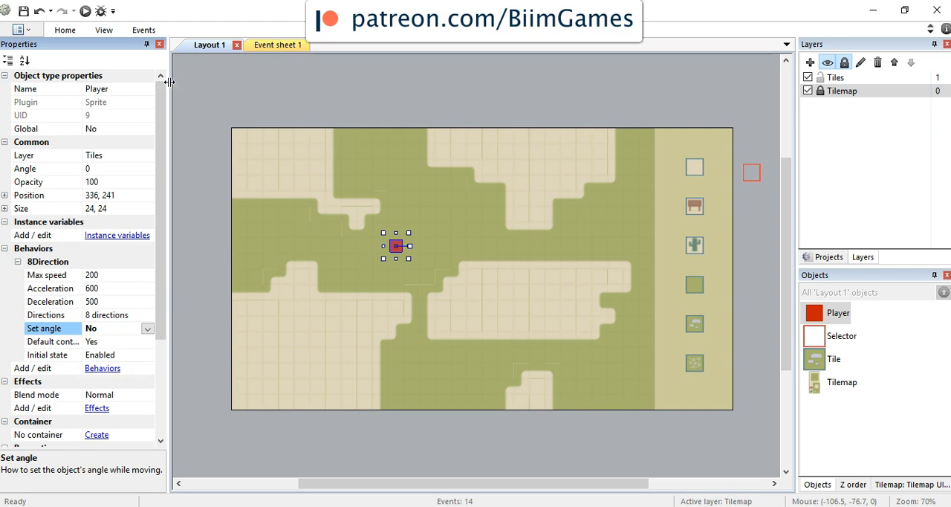
Step: Run the layout again, steer the player into the narrow grass gap between the sand areas, and return to Construct 2
left_click(85, 11)
key("Right")
key("Down")
key("Down")
key("Left")
key("Left")
key("Left")
key("Down")
key("Right")
key("Down")
key("Down")
key("Right")
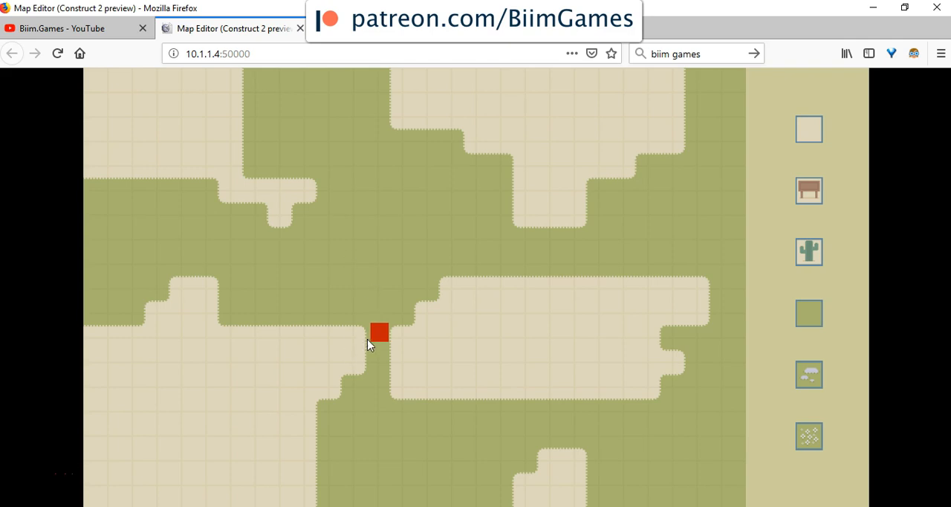
key("Down")
key("Up")
key("Left")
left_click(567, 455)
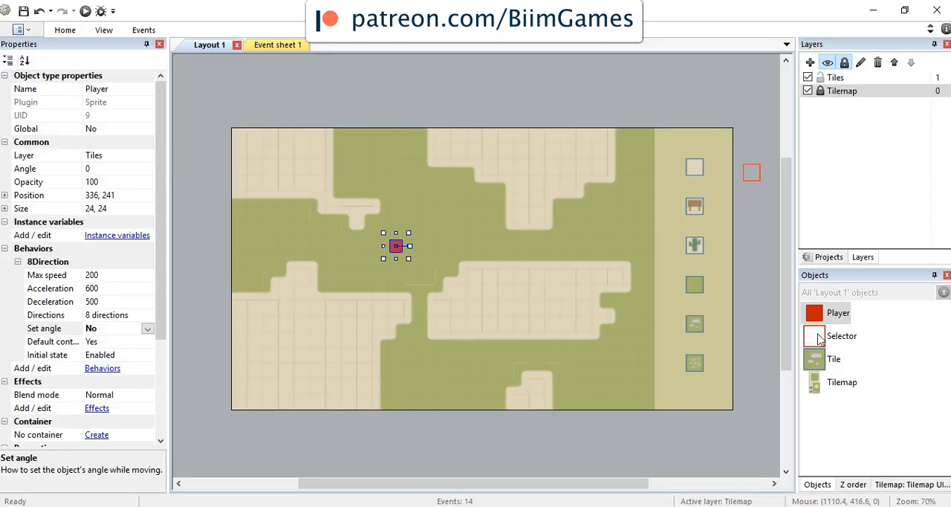
Step: Open tile 0's collision polygon and move its lower-right point along the bottom edge to 15, 32
left_click(894, 485)
left_click(811, 314)
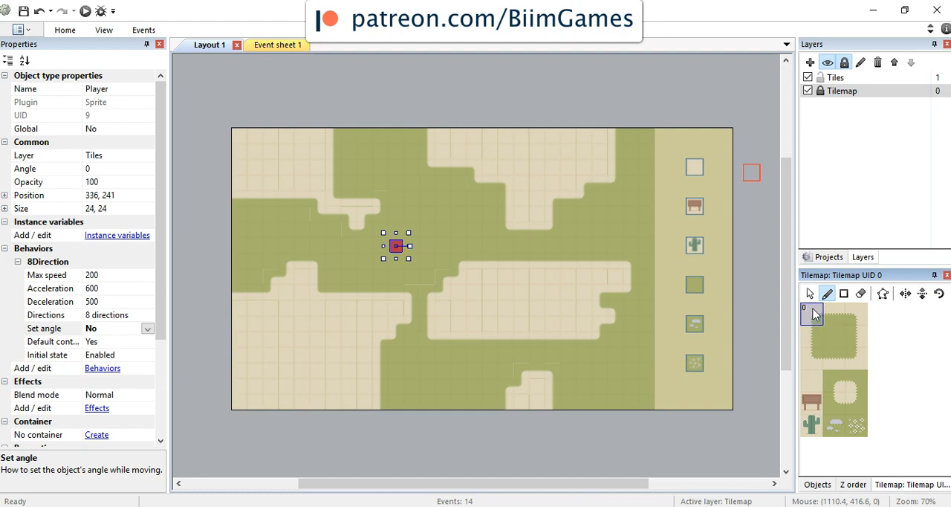
double_click(812, 313)
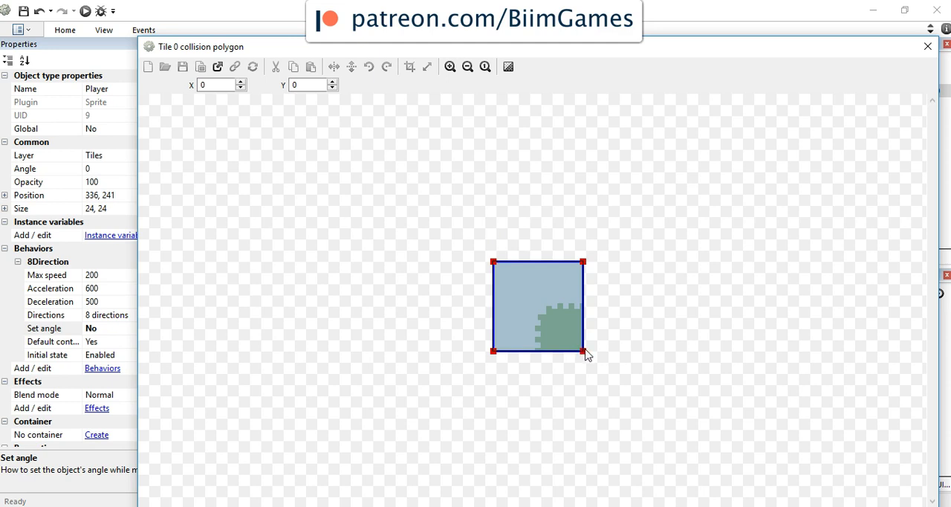
left_click_drag(584, 353, 541, 362)
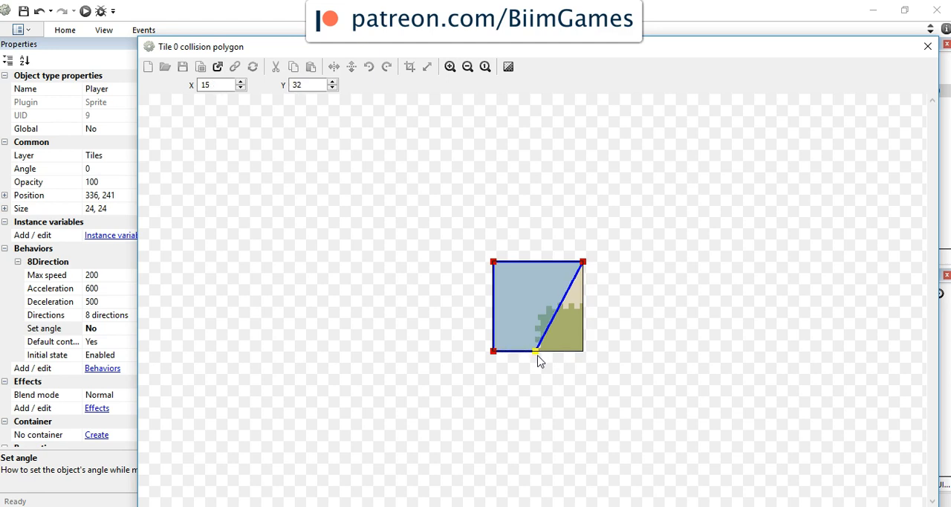
Step: Add two points to tile 0's collision polygon to exclude the grass corner, placing the inner one at 15.75, 15.75, and close the editor
left_click(584, 262)
right_click(584, 266)
left_click(602, 271)
left_click_drag(559, 306, 541, 308)
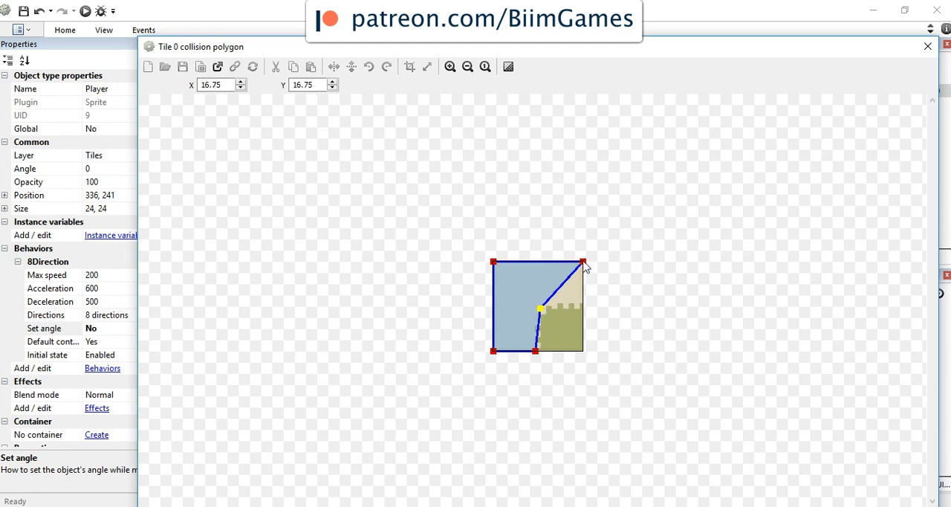
right_click(584, 266)
left_click(592, 271)
left_click_drag(562, 286, 537, 305)
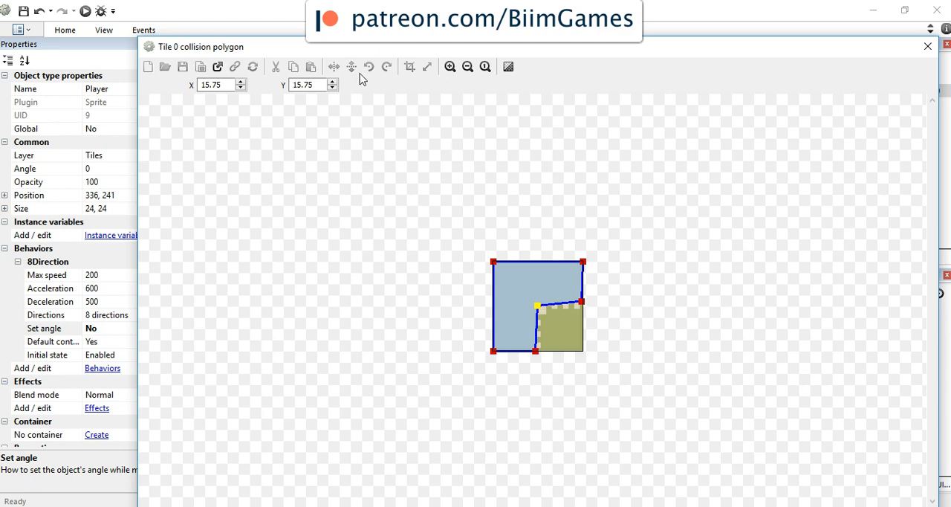
left_click(927, 47)
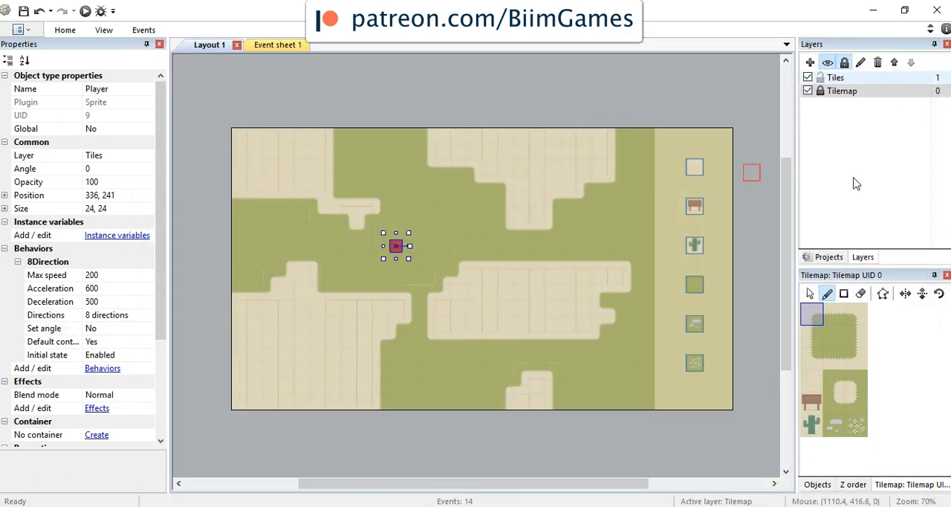
Step: Shrink tile 1's collision polygon to its upper sand half by setting both lower points to Y 15, and close the editor
double_click(834, 307)
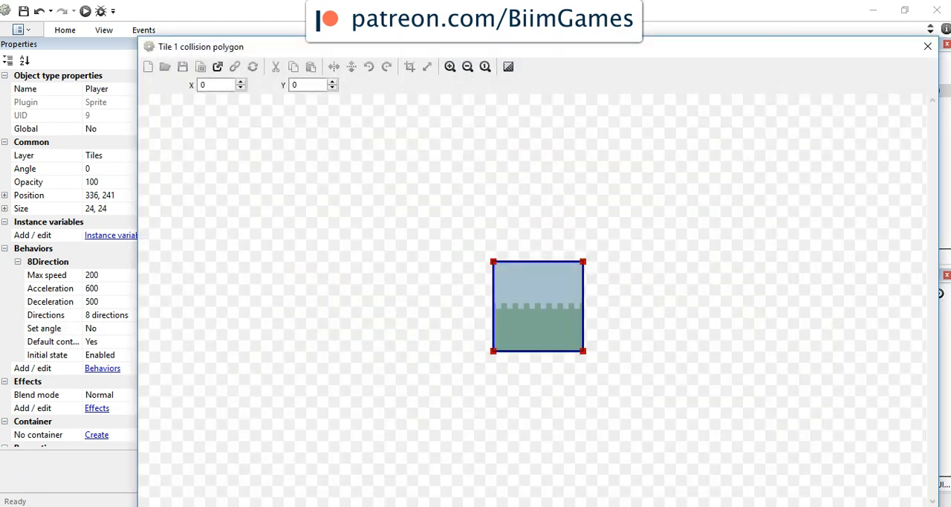
left_click_drag(493, 352, 492, 305)
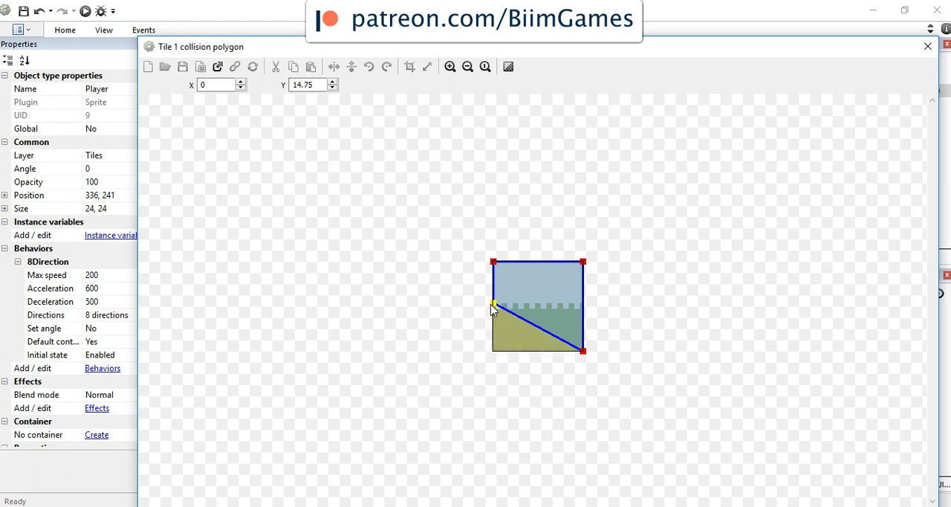
left_click_drag(583, 351, 592, 303)
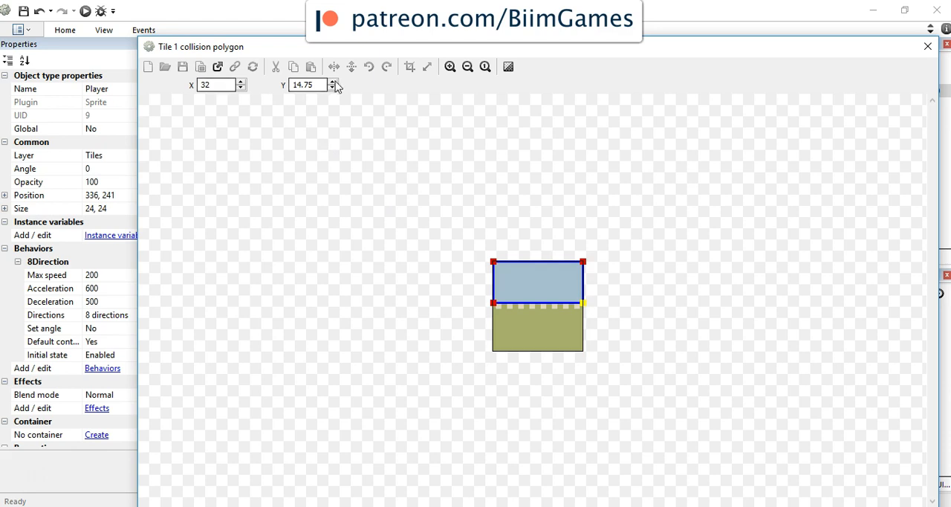
double_click(321, 84)
type("15")
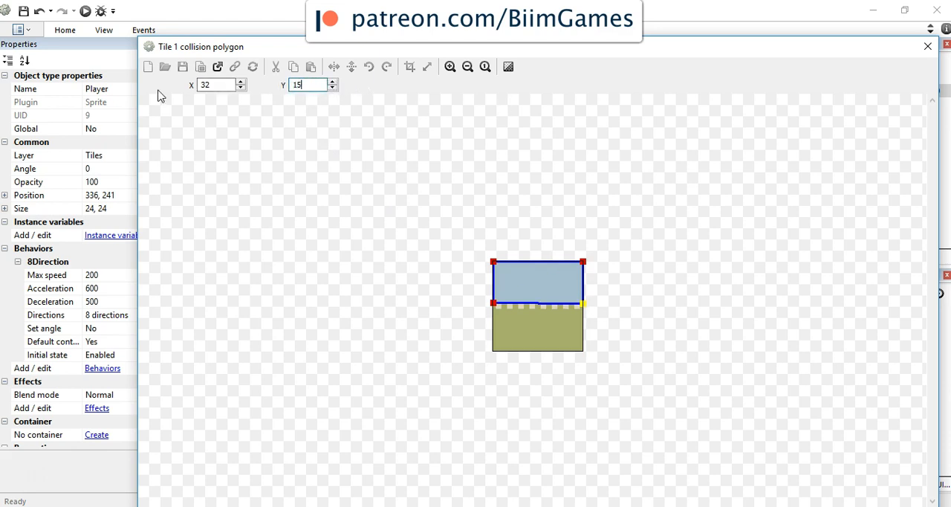
left_click(492, 304)
double_click(309, 85)
type("15")
key("Return")
left_click(928, 46)
Step: Open tile 2's collision polygon, add a point on its left side, and fit the upper boundary of the grass corner starting at about Y 15
double_click(858, 316)
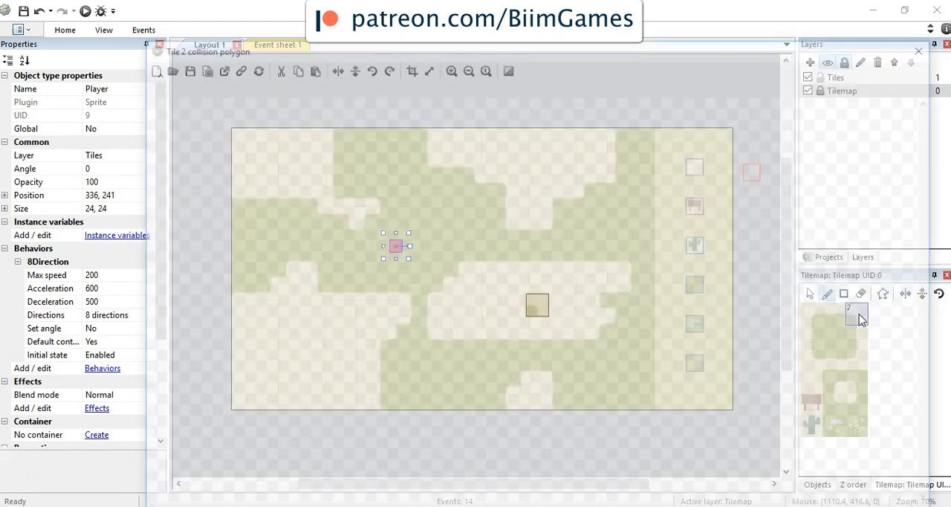
left_click(496, 352)
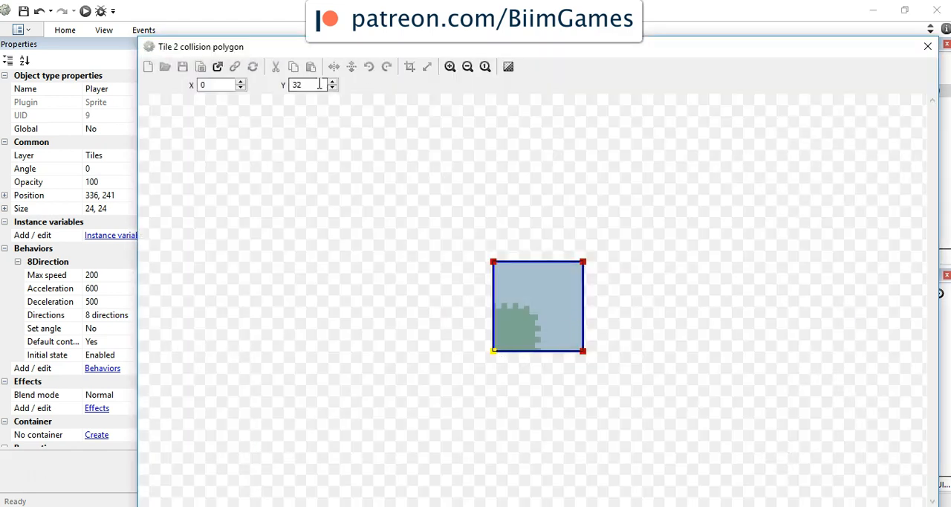
double_click(319, 84)
type("15")
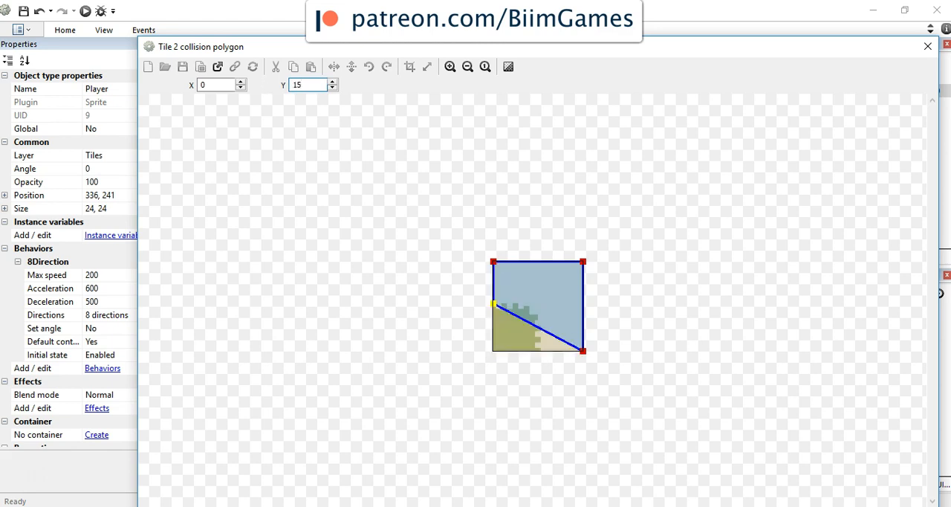
right_click(493, 305)
left_click(511, 311)
left_click_drag(493, 304, 536, 308)
left_click_drag(493, 283, 495, 305)
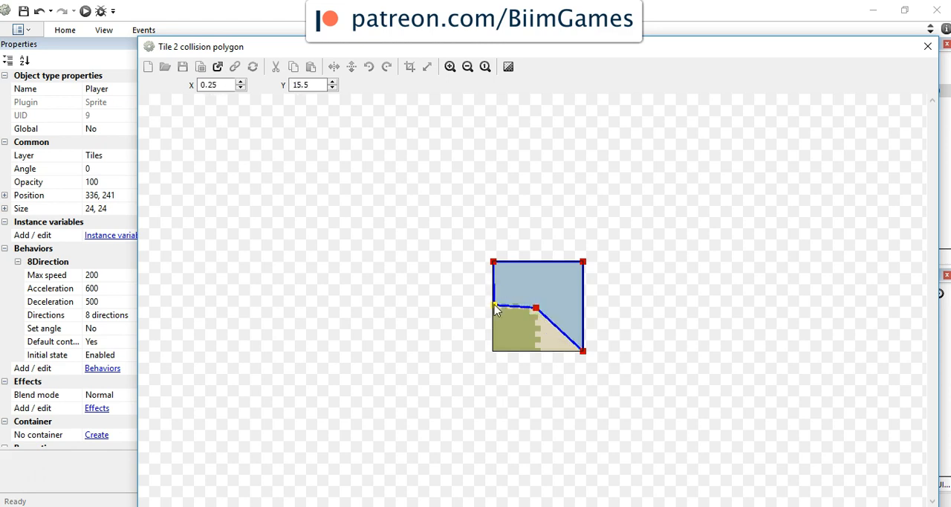
left_click_drag(315, 86, 244, 86)
Step: Add a point on tile 2's bottom edge at about 17.38, 32 to finish excluding the grass corner, keeping the lower-right corner, and close the editor
left_click(584, 351)
left_click_drag(585, 355, 543, 352)
right_click(584, 354)
left_click(589, 363)
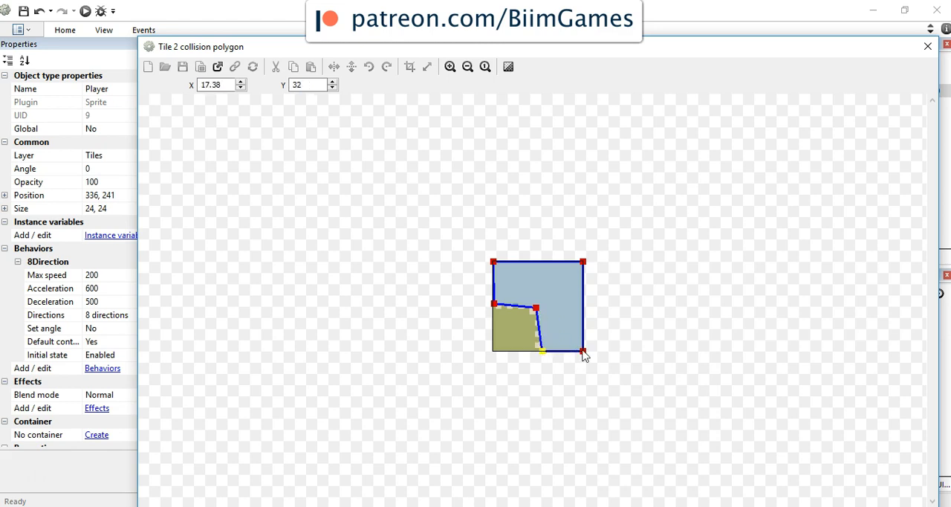
left_click(927, 46)
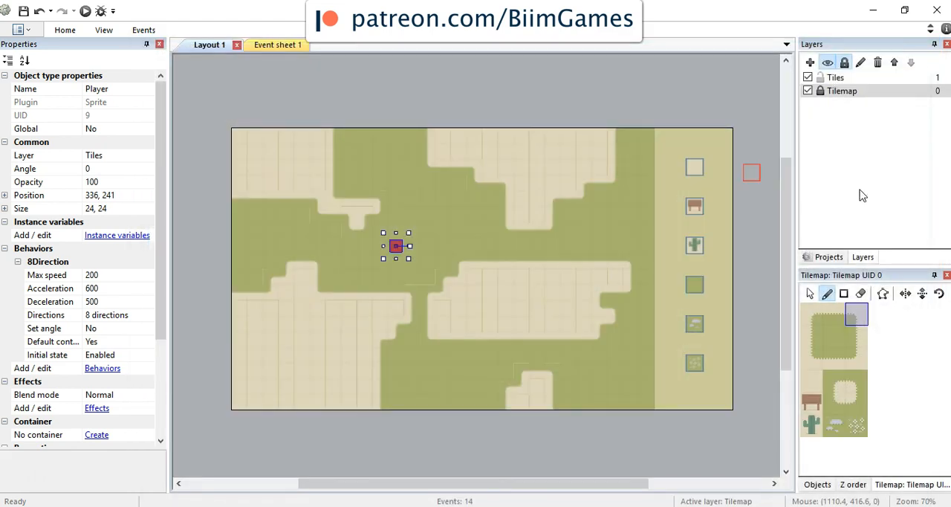
Step: Shrink tile 3's collision polygon to its left sand half, moving the right points to about 15.25, 0 and 15, 32, and close the editor
double_click(819, 335)
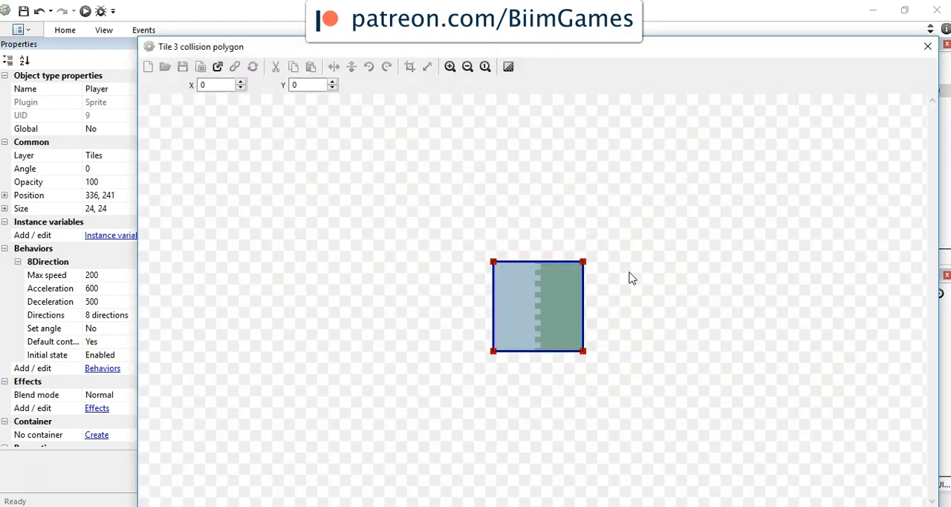
left_click_drag(583, 262, 536, 262)
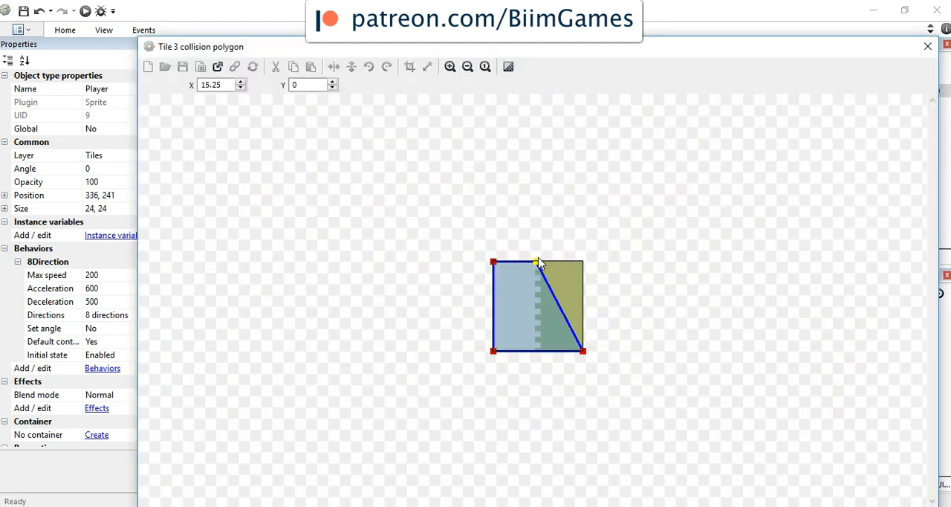
left_click_drag(582, 353, 540, 362)
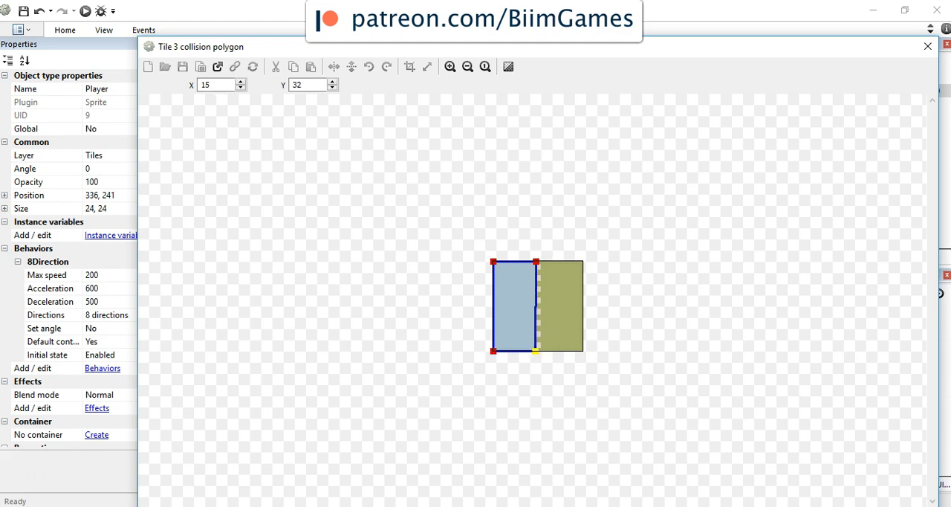
left_click(927, 46)
Step: Shrink tile 5's collision polygon to its right sand half, moving the left points to about 17.5, 0 and 17.25, 32, and close the editor
left_click(859, 335)
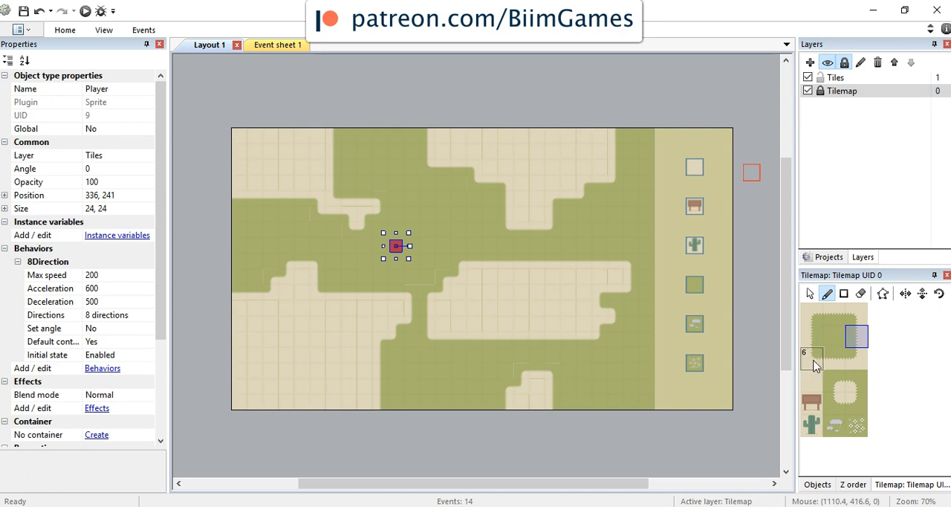
double_click(858, 341)
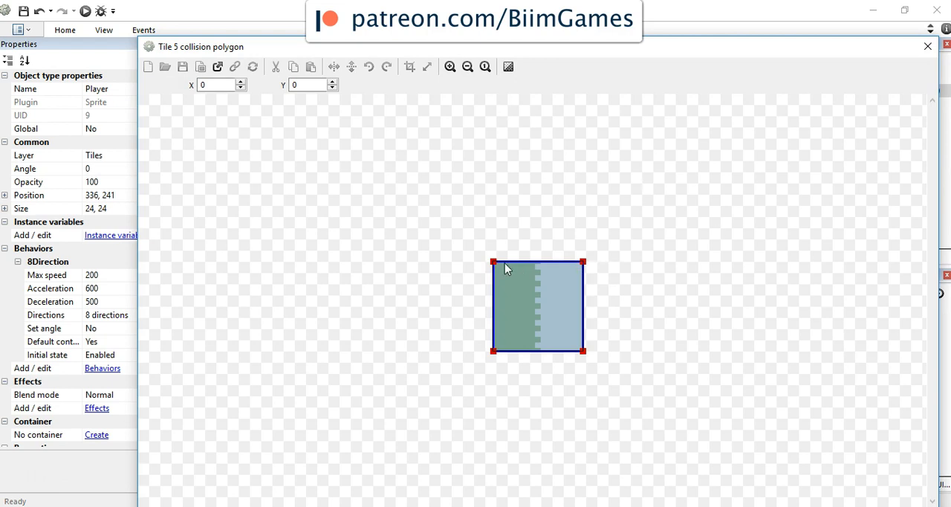
left_click_drag(494, 265, 543, 264)
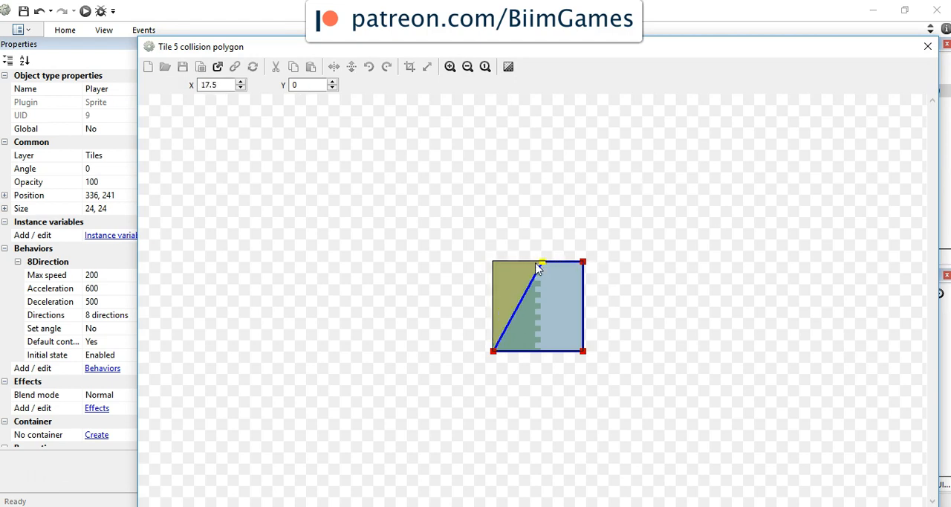
left_click_drag(495, 354, 543, 360)
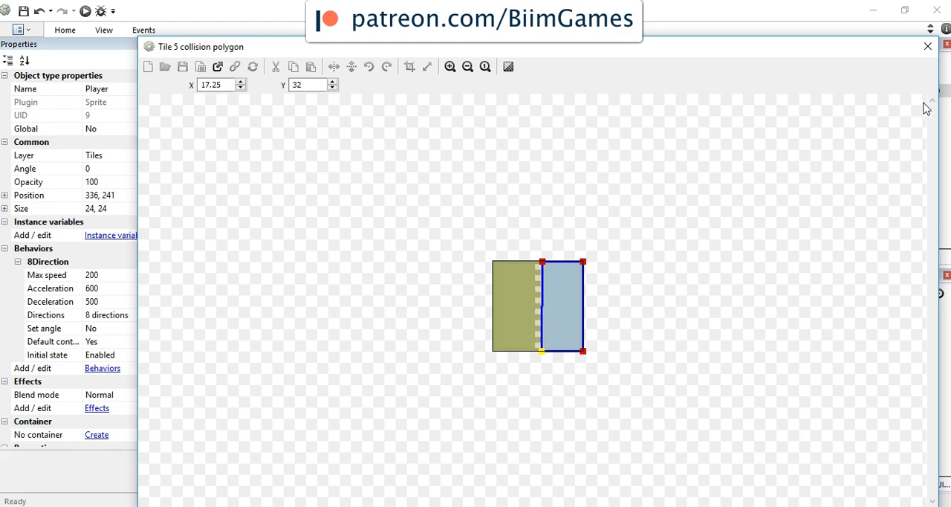
left_click(928, 46)
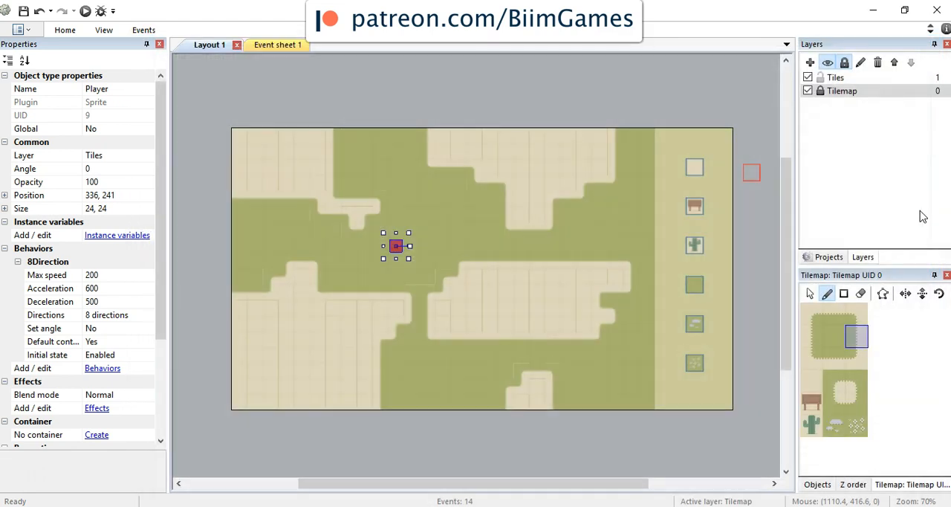
Step: Add two points to tile 6's collision polygon, pull its upper-right corner inward to exclude the grass corner, and close the editor
double_click(817, 363)
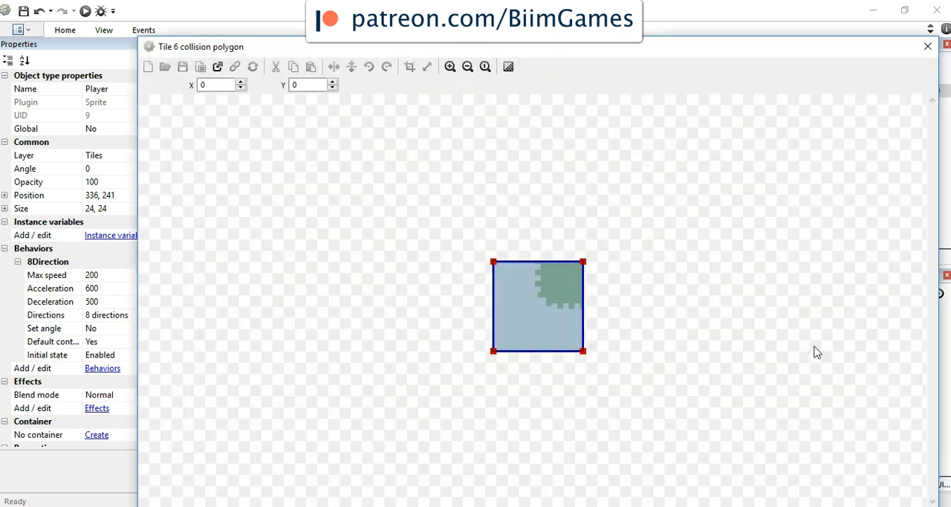
right_click(494, 263)
left_click(526, 269)
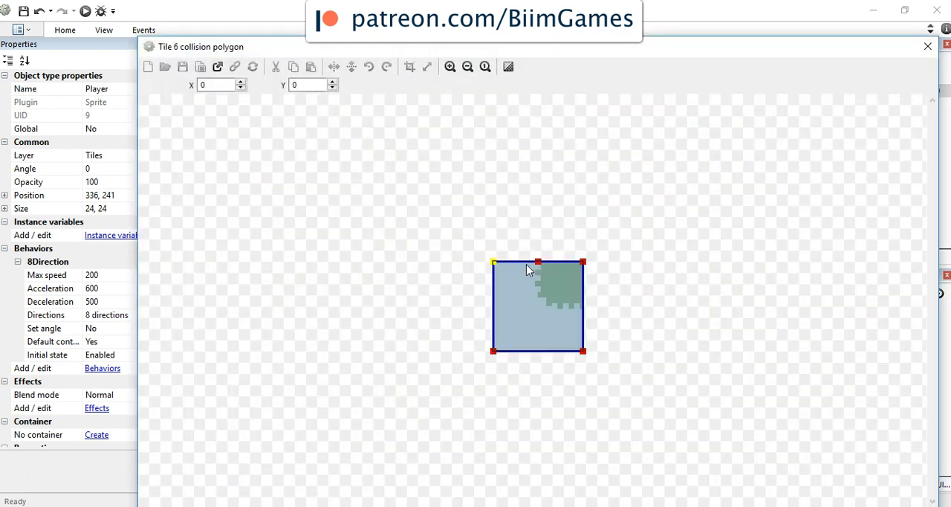
right_click(583, 264)
left_click(594, 273)
left_click_drag(584, 265, 535, 307)
left_click(928, 47)
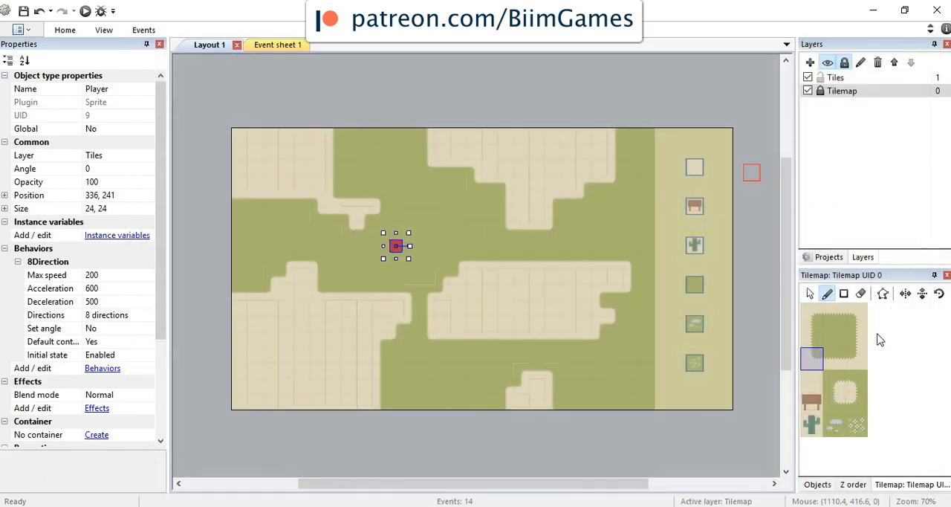
Step: Shrink tile 7's collision polygon to its lower sand half by setting both upper points to Y 17, and close the editor
double_click(832, 363)
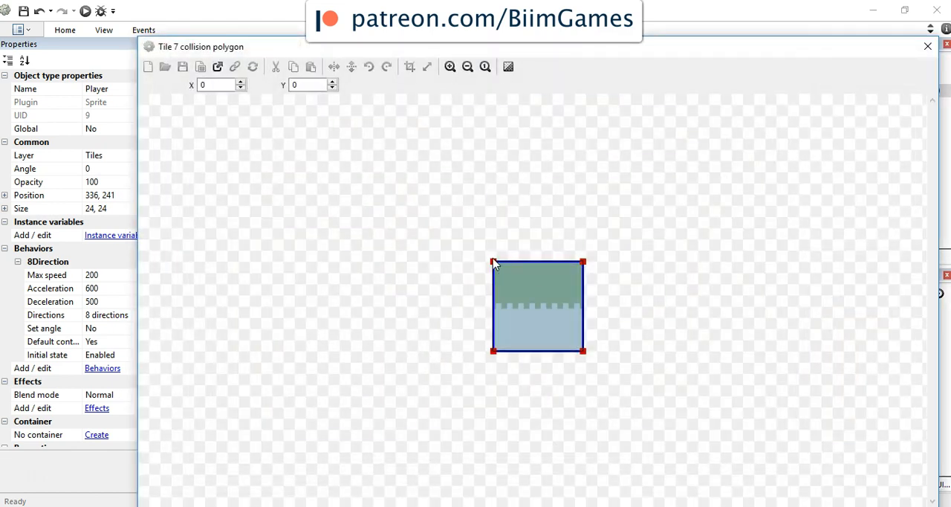
left_click(493, 262)
double_click(298, 84)
type("16")
key("BackSpace")
type("7")
left_click(583, 262)
double_click(304, 84)
type("17")
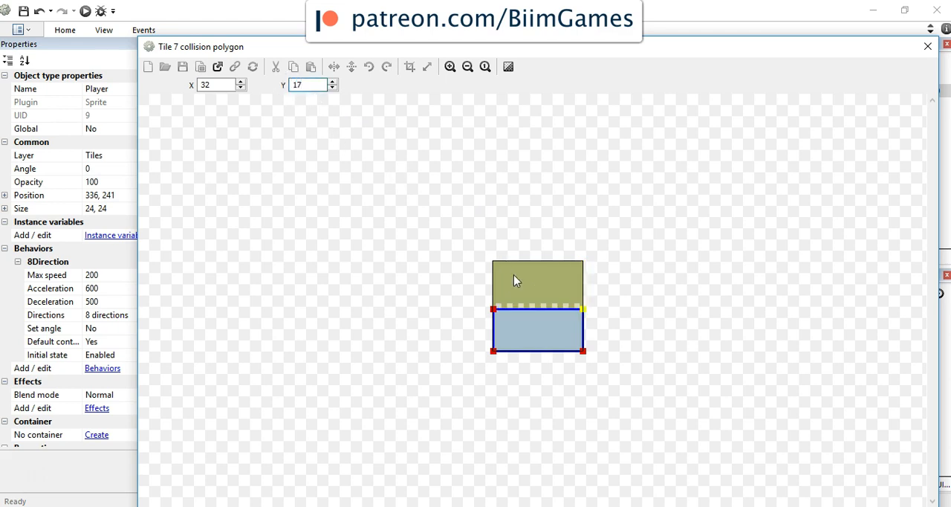
left_click(928, 46)
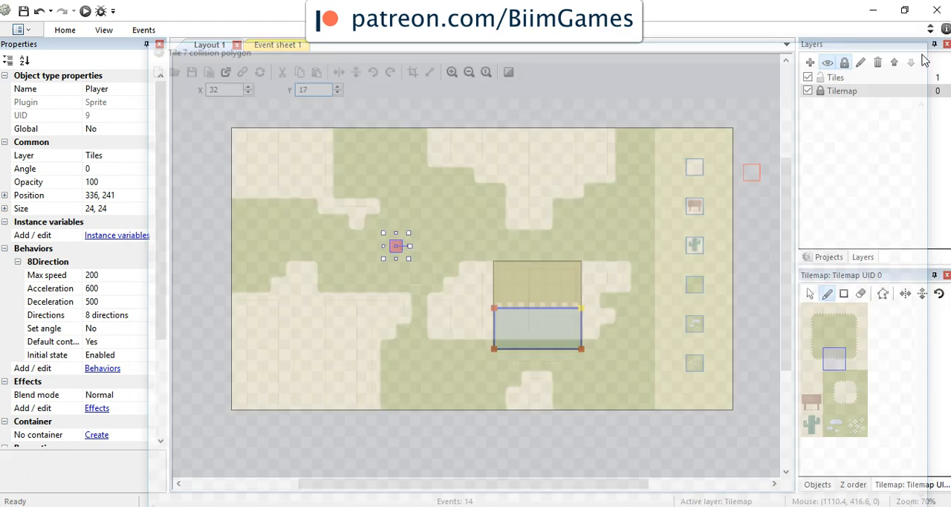
Step: Add two points to tile 8's collision polygon, move its upper-left corner to about 16.75, 16.25 to exclude the grass, and close the editor
double_click(856, 360)
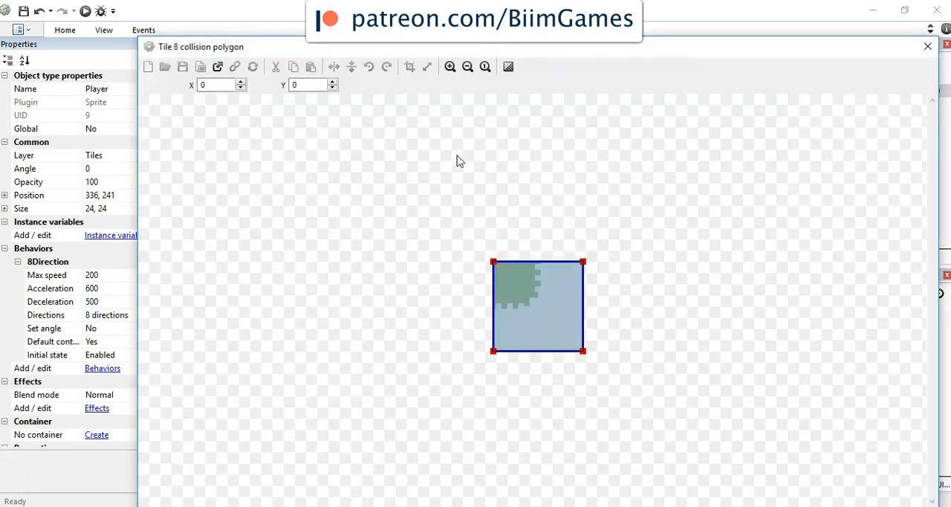
right_click(494, 353)
left_click(529, 355)
right_click(494, 267)
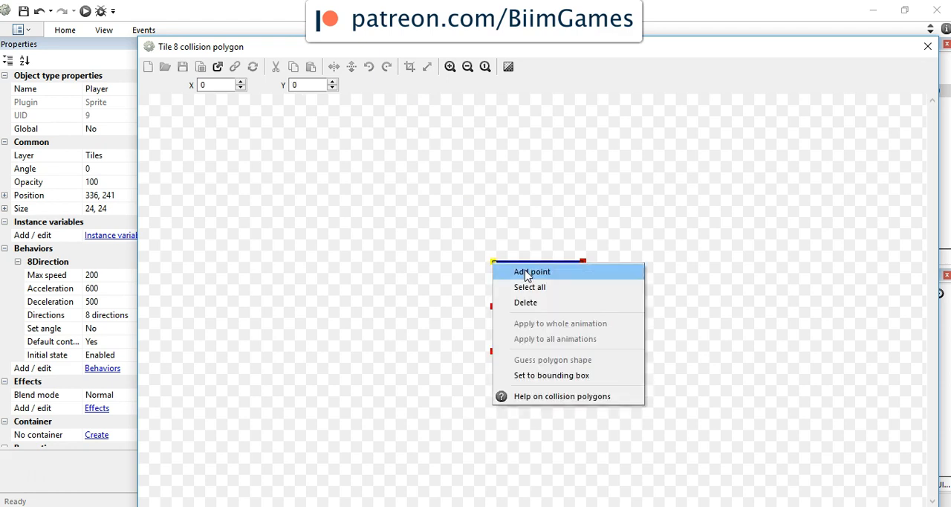
left_click(520, 270)
left_click_drag(494, 263, 541, 309)
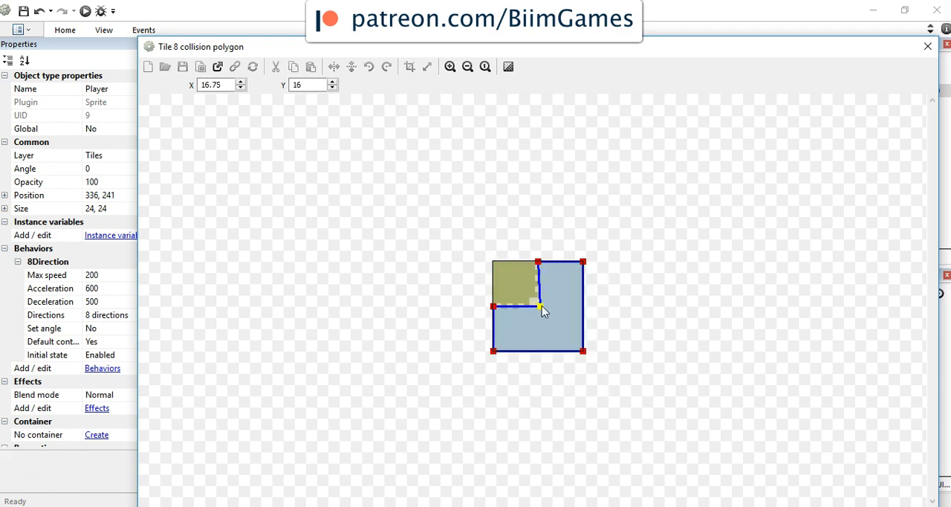
left_click(928, 48)
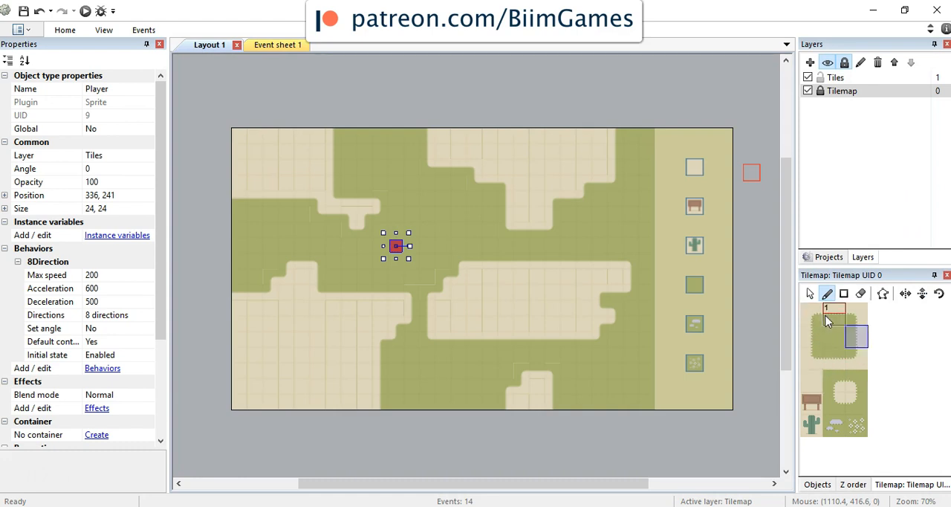
Step: Check tile 9's collision polygon and shrink tile 10's to its sand corner, with points at about 18.75, 17.25 and 16, 31.75
double_click(811, 381)
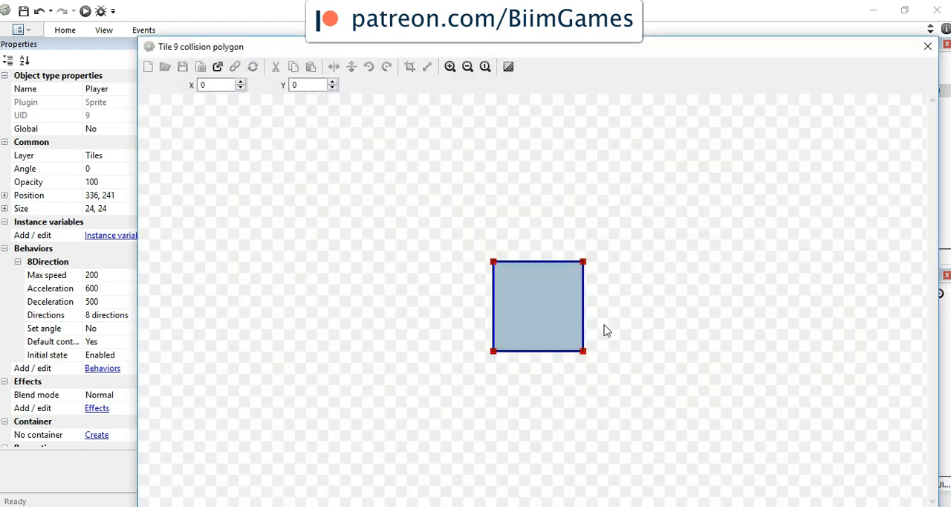
left_click(927, 47)
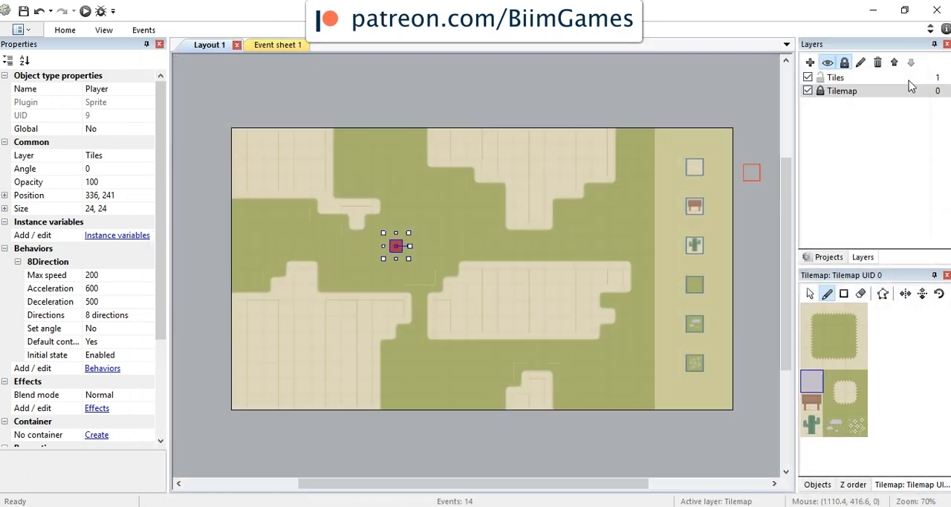
left_click(845, 390)
double_click(846, 390)
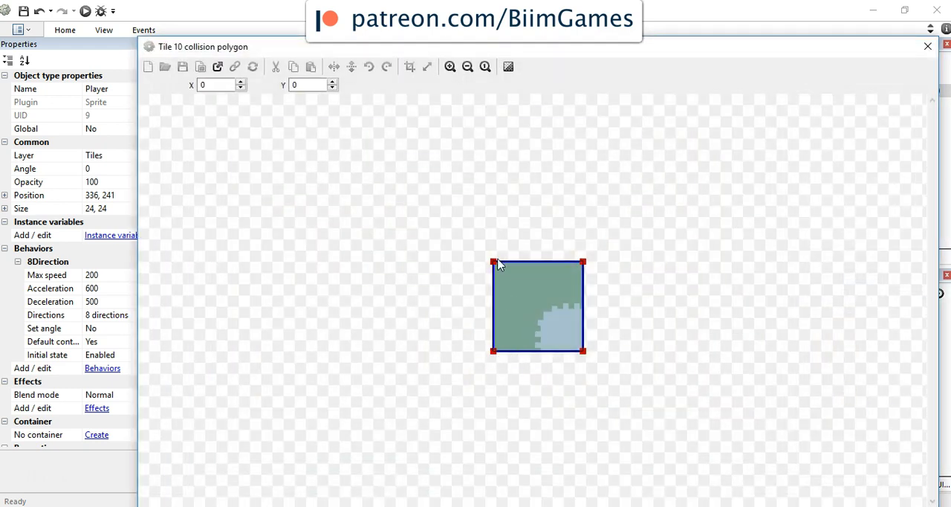
left_click_drag(494, 262, 547, 311)
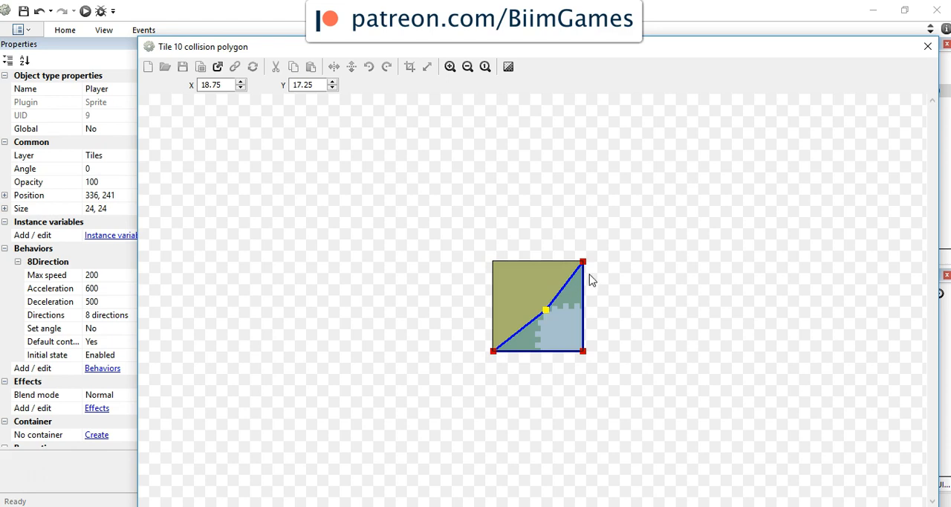
left_click_drag(584, 264, 584, 307)
left_click(495, 352)
left_click_drag(494, 353, 538, 351)
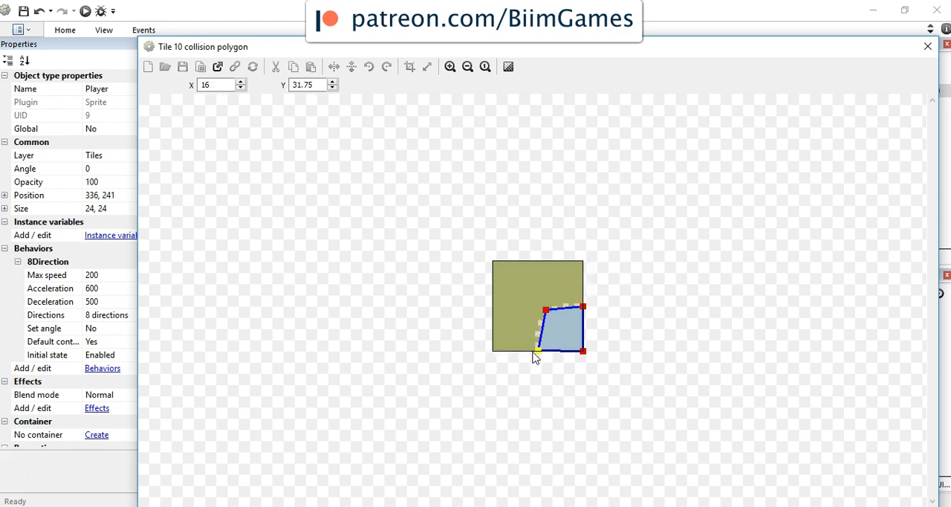
left_click(928, 46)
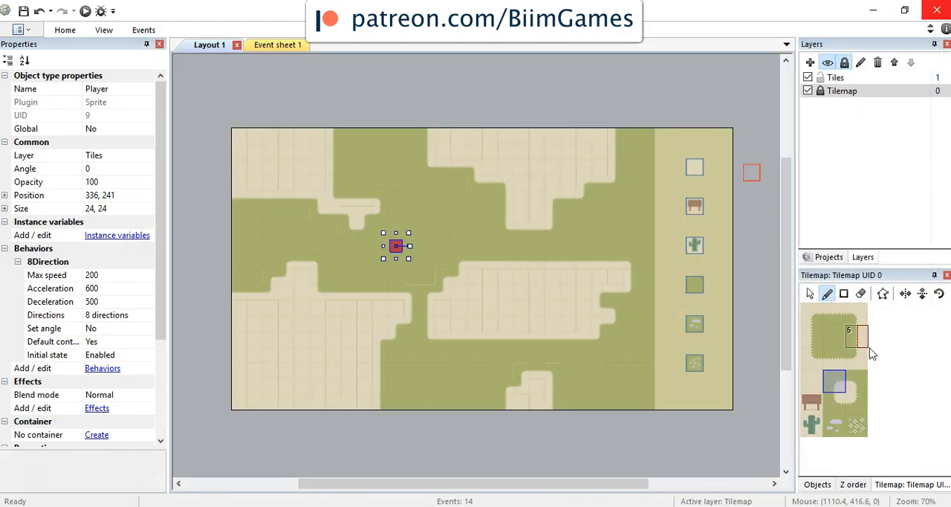
Step: Shrink tile 11's collision polygon to its lower-left sand corner, moving the lower-right point to about 17, 32, and close the editor
double_click(867, 385)
left_click_drag(582, 263, 533, 312)
left_click_drag(493, 262, 494, 301)
left_click(586, 353)
left_click_drag(587, 358, 545, 361)
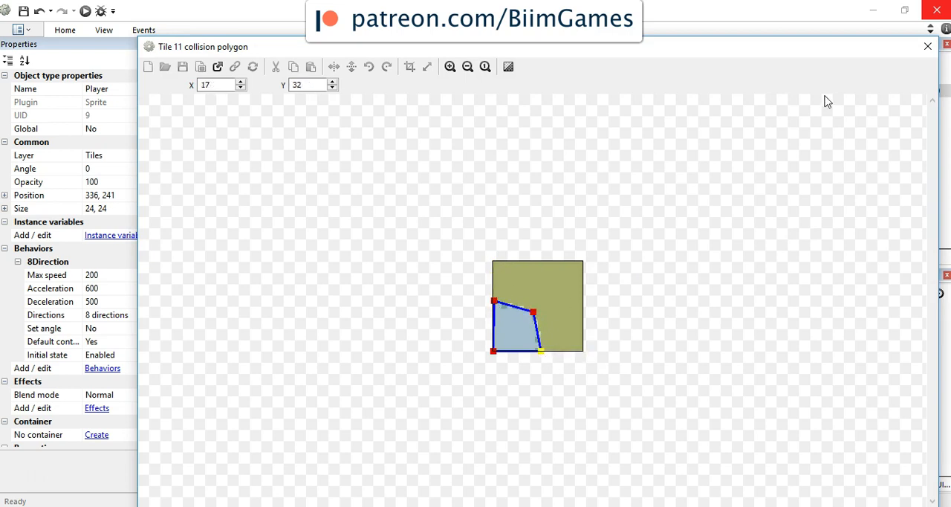
left_click(928, 47)
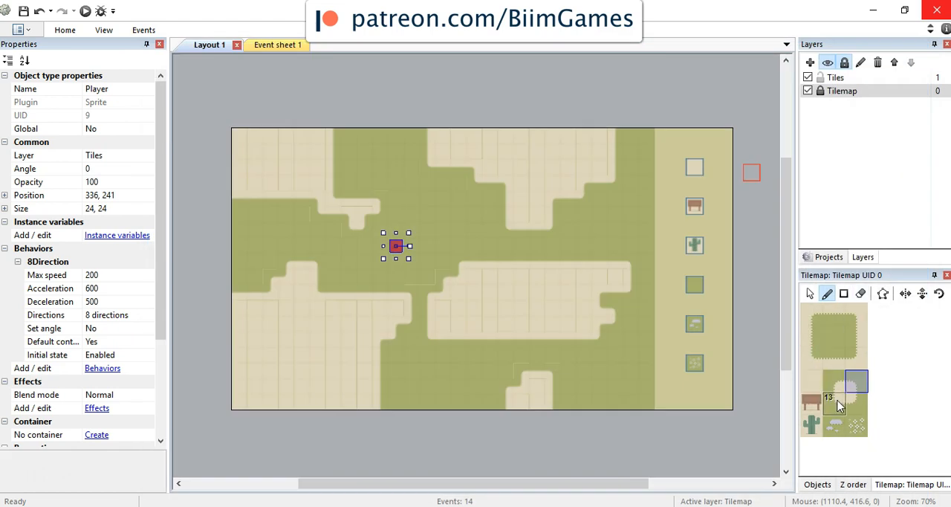
Step: Shrink tile 13's collision polygon to its sand corner, with points at about 15, 0, 19.5, 14.75 and 32, 15.25, and close the editor
double_click(840, 405)
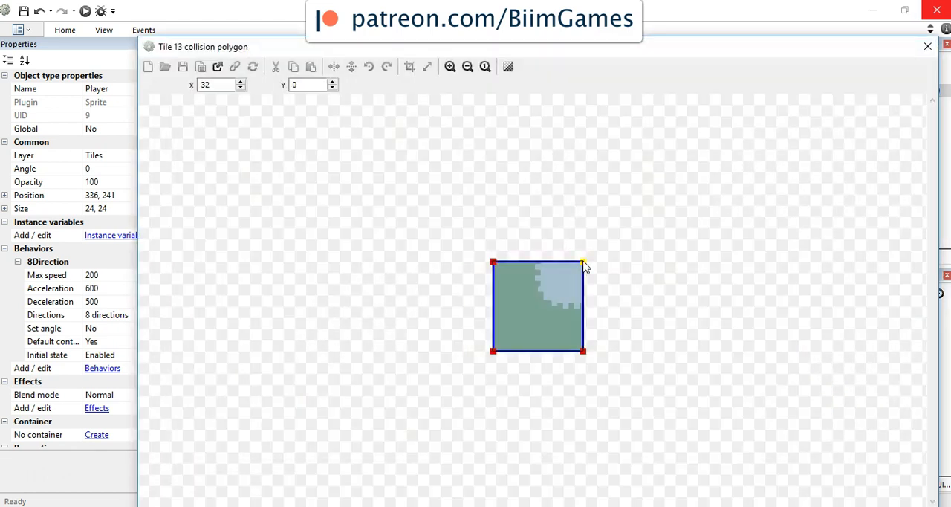
left_click_drag(493, 353, 547, 305)
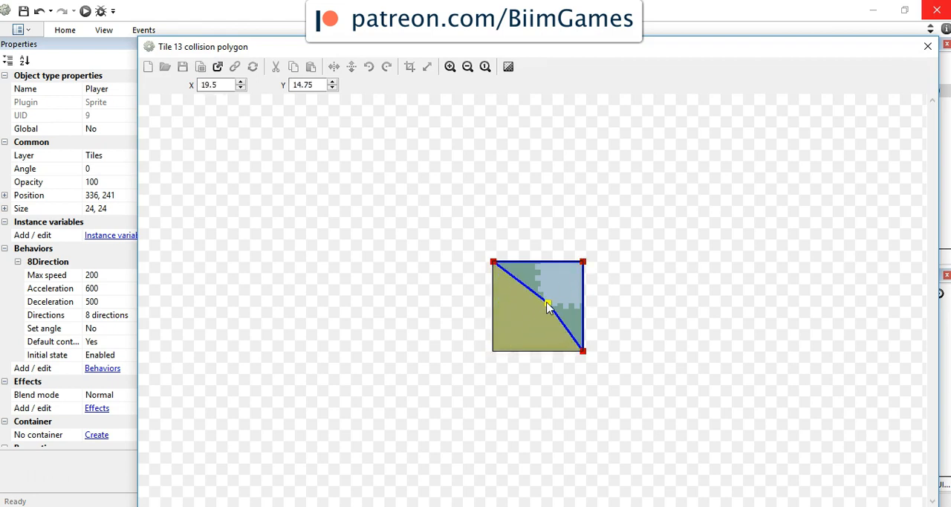
left_click_drag(496, 266, 535, 262)
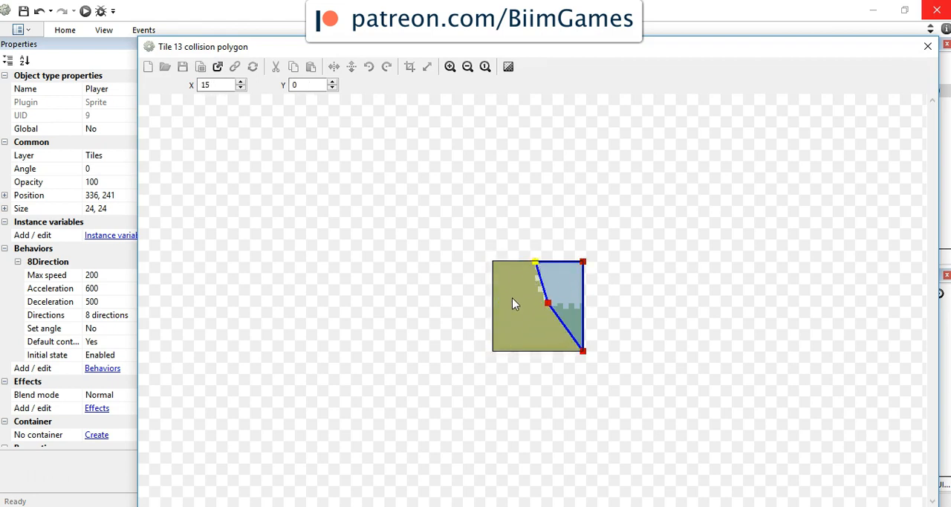
left_click_drag(583, 351, 588, 308)
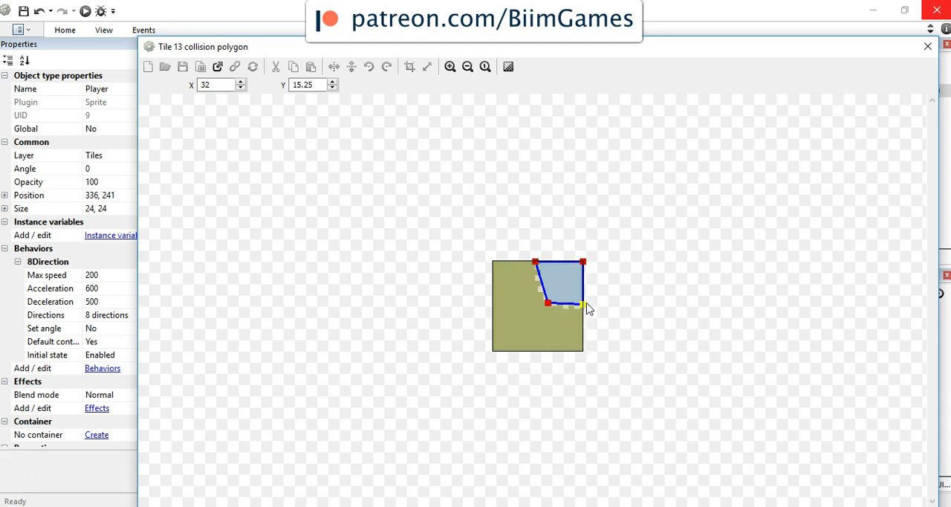
left_click(927, 46)
Step: Shrink tile 14's collision polygon to its upper-left sand corner by moving three points inward, and close the editor
double_click(857, 402)
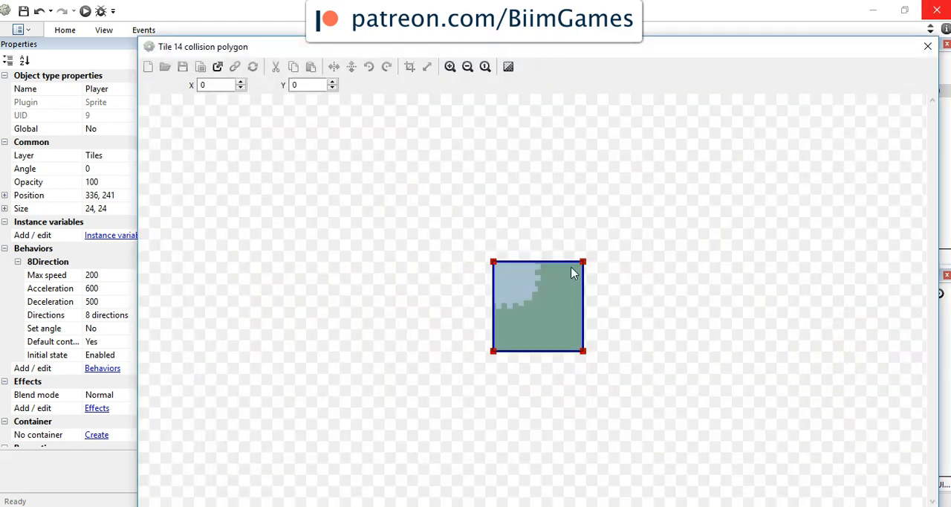
left_click_drag(584, 352, 535, 298)
left_click_drag(493, 351, 492, 305)
left_click_drag(584, 265, 544, 266)
left_click(927, 47)
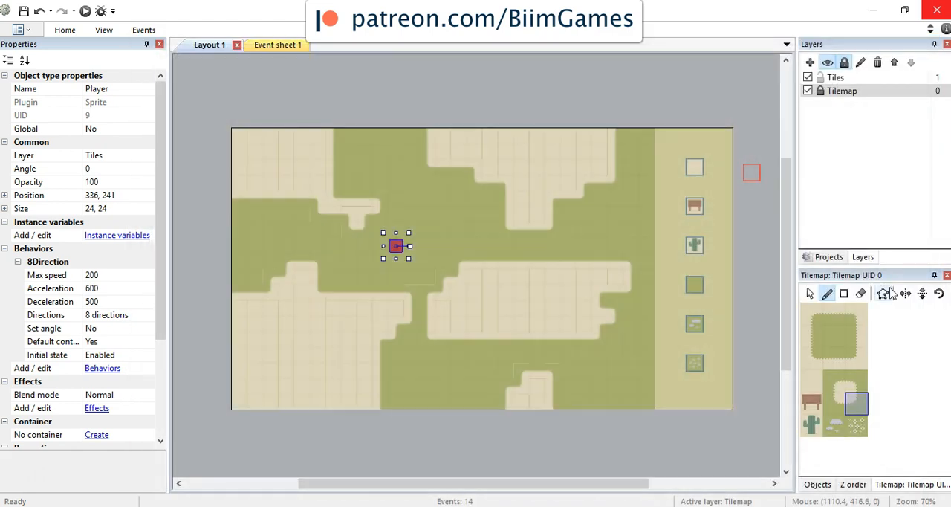
Step: Check the collision polygons of tile 16 and the flower tile 17, closing each without changes
double_click(834, 434)
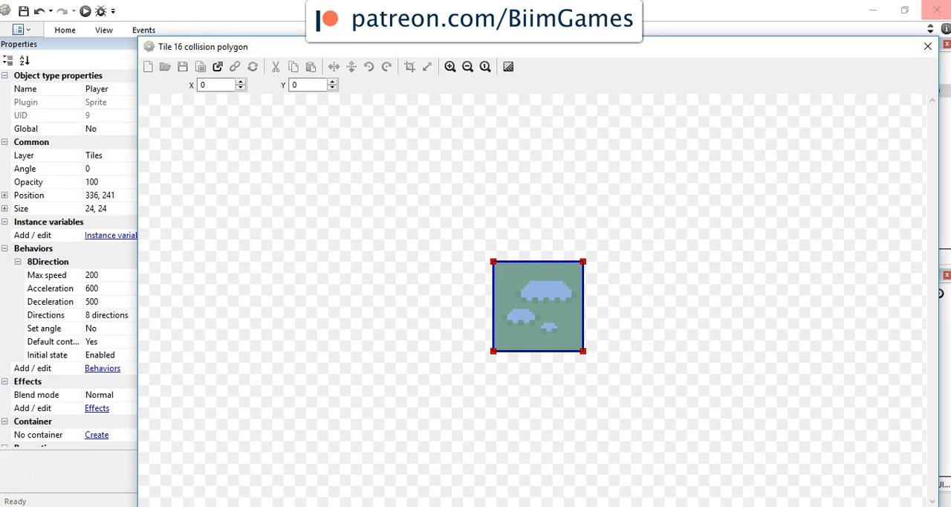
left_click(927, 47)
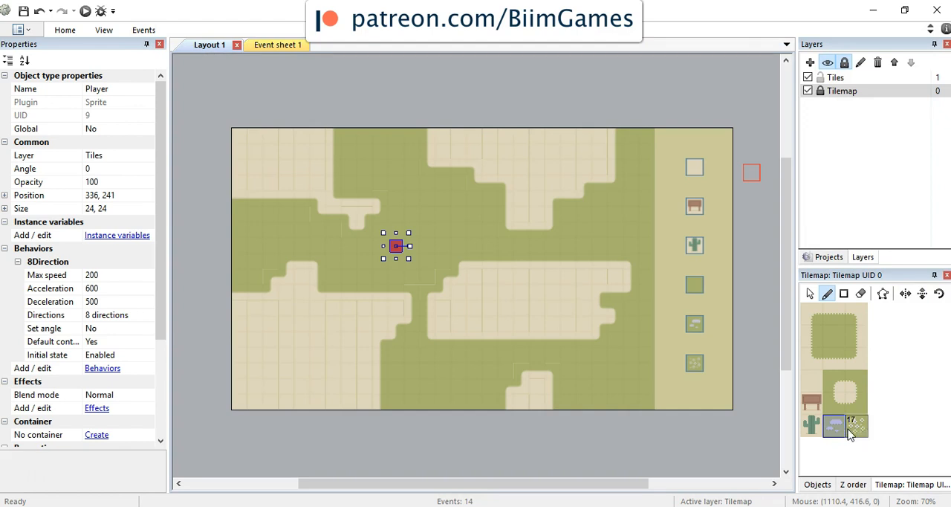
double_click(855, 429)
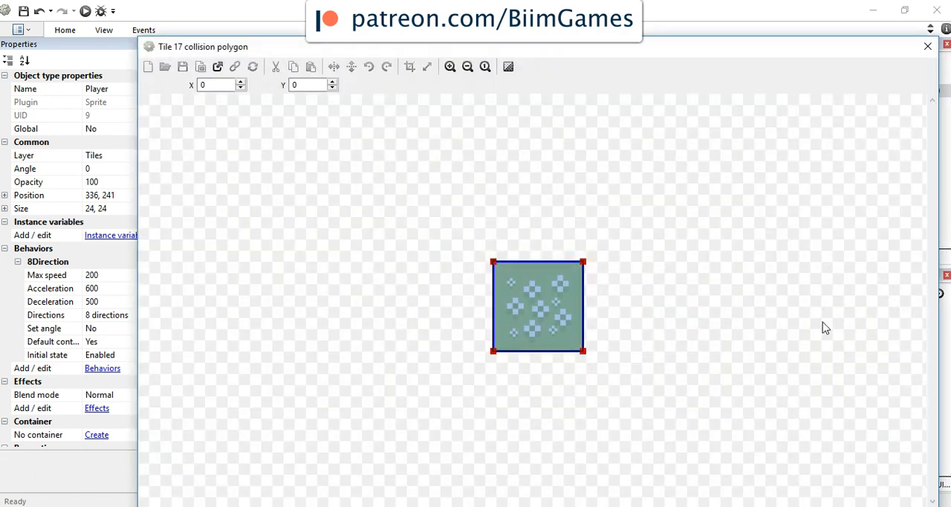
left_click(924, 48)
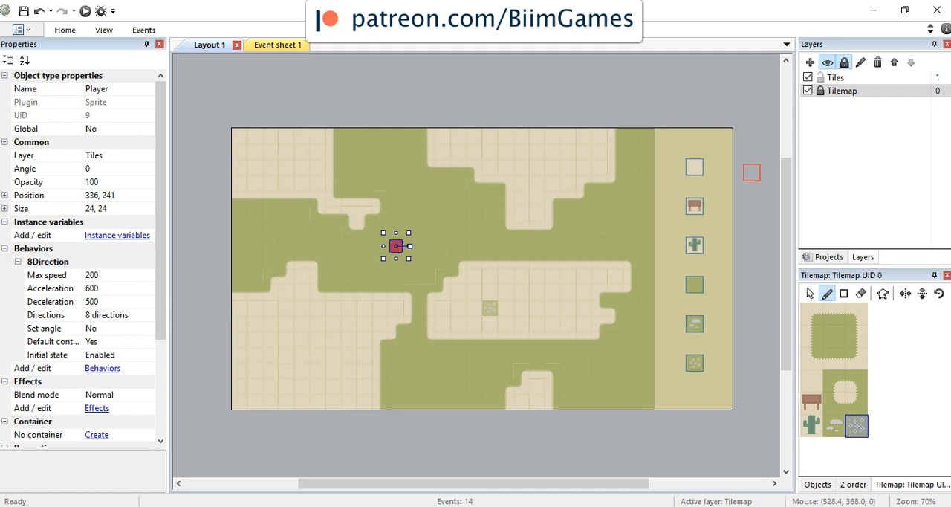
Step: Preview the map in the browser to test the player's movement and return to the layout
left_click(86, 12)
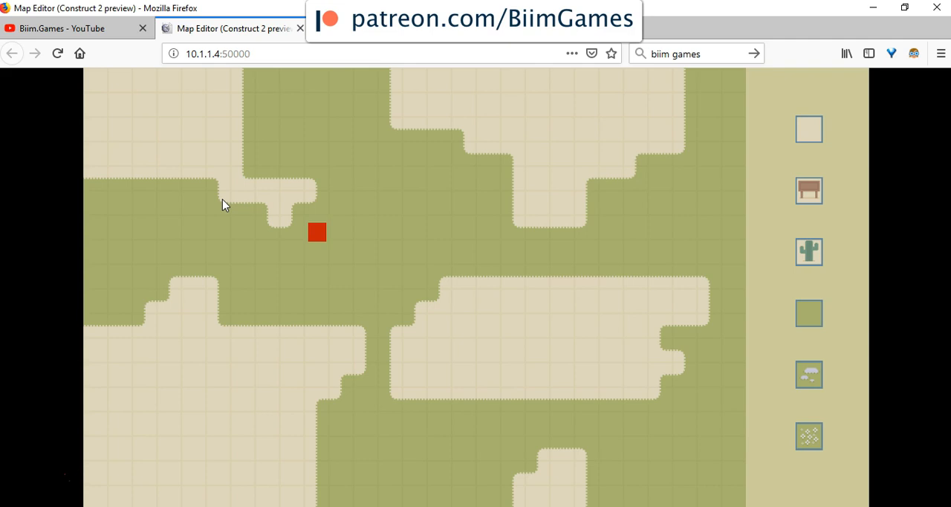
left_click(577, 506)
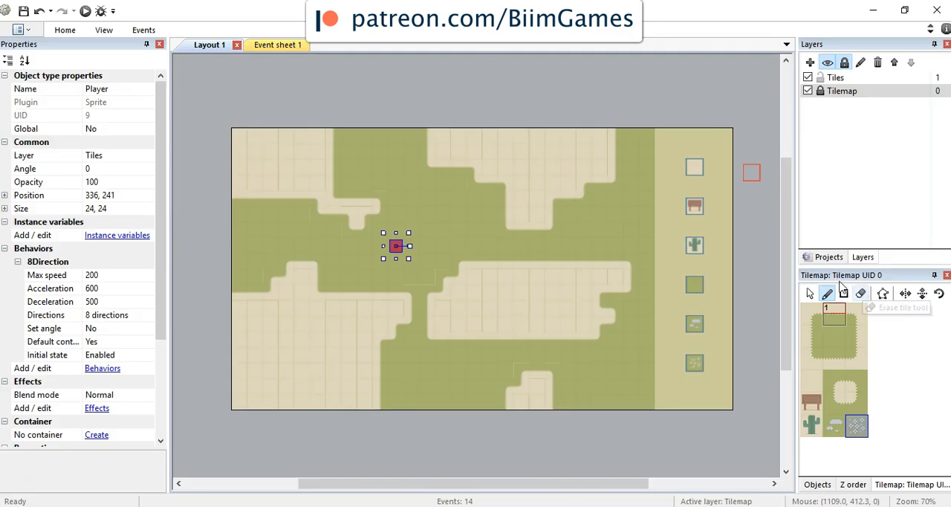
left_click(856, 314)
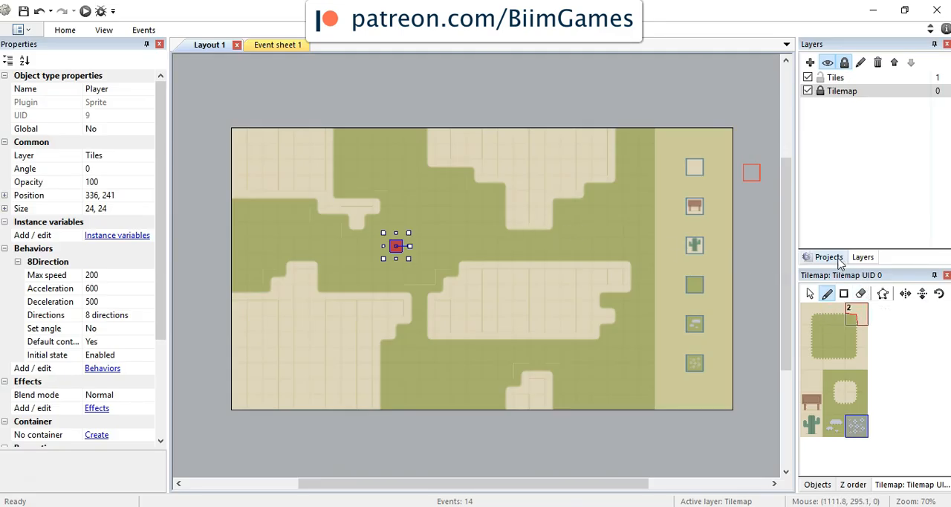
Step: Add the Solid behavior to the Tilemap object and close its behaviors list
left_click(831, 257)
left_click(869, 185)
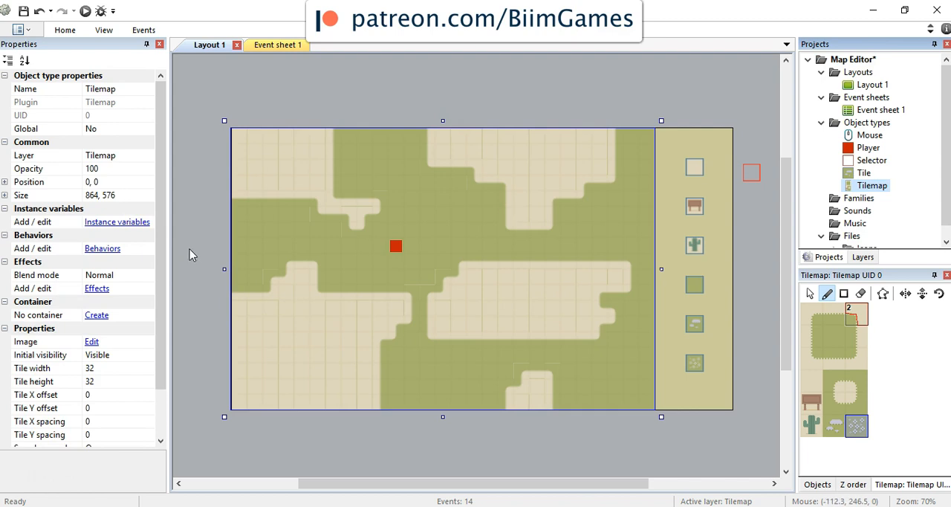
left_click(102, 248)
left_click(375, 188)
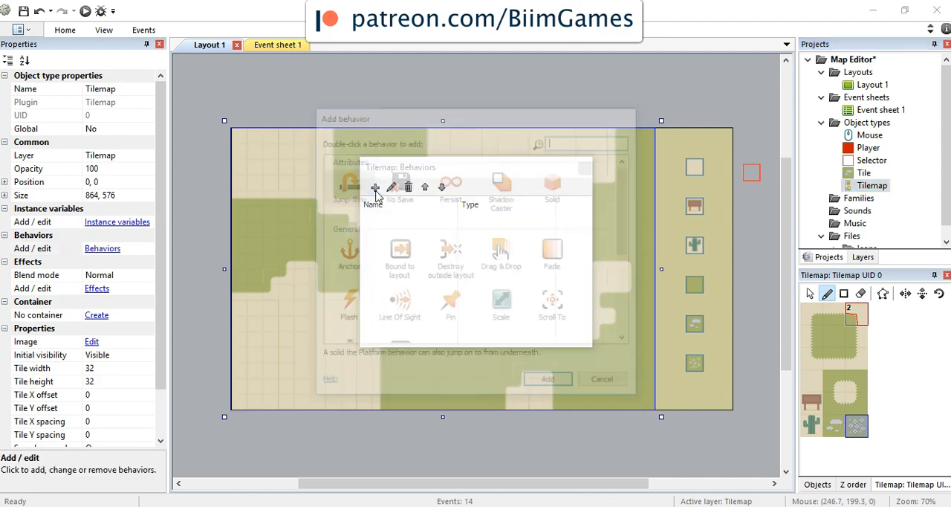
double_click(559, 187)
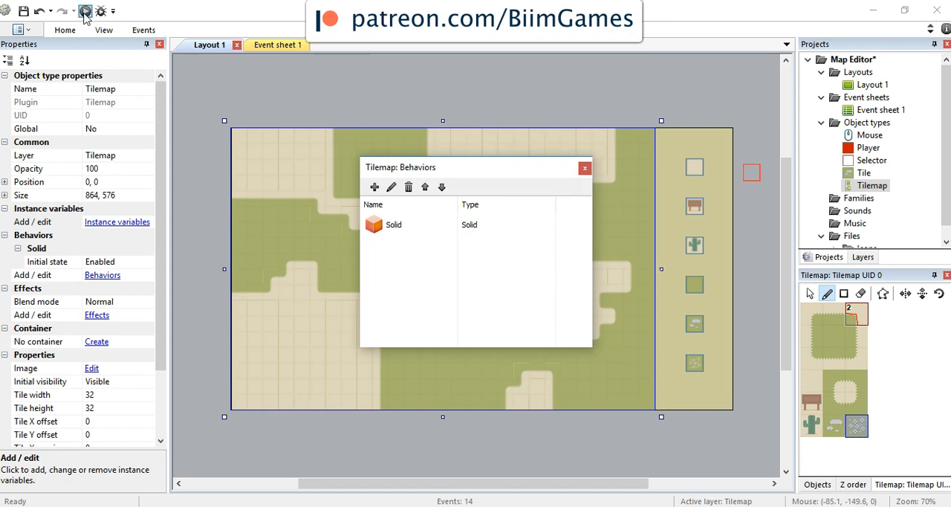
left_click(585, 167)
Step: Preview the map to test the player against the solid tilemap, and check the collision polygon of grass tile 4
left_click(85, 11)
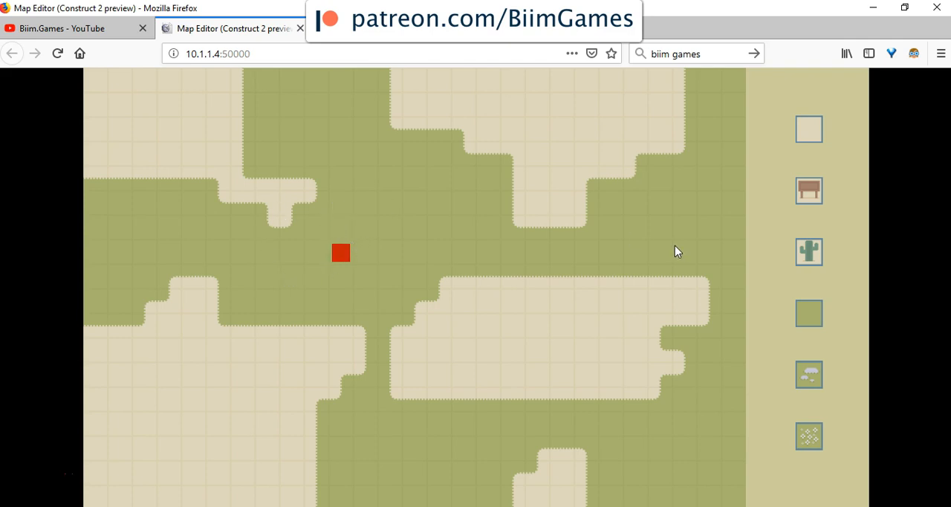
key("alt+Tab")
double_click(832, 339)
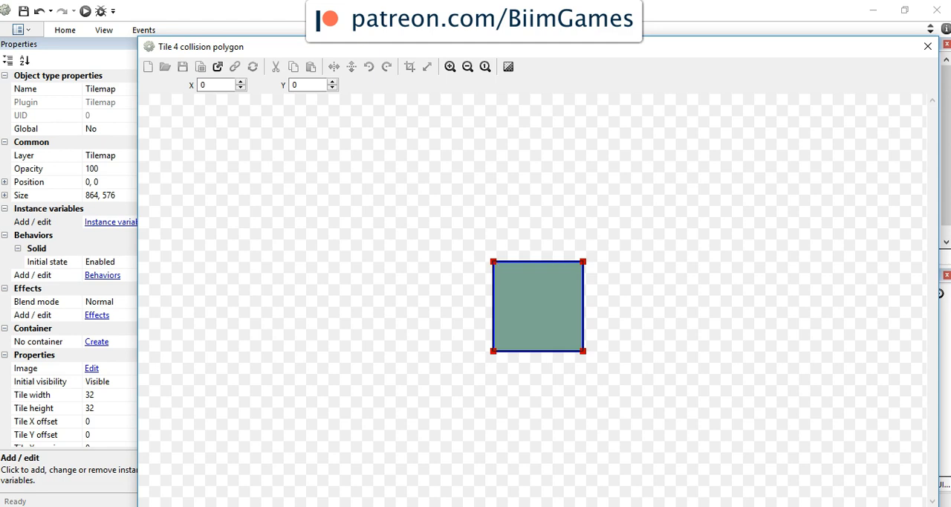
left_click(927, 48)
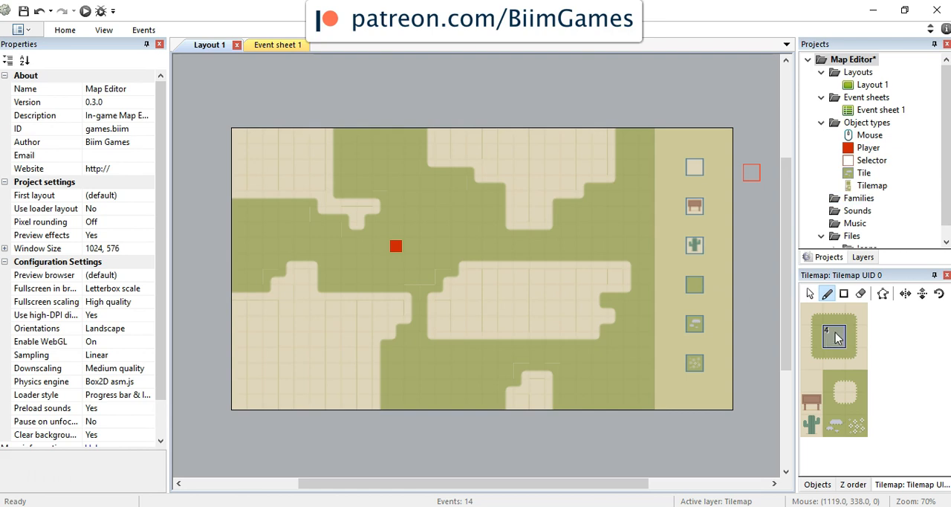
Step: Choose the Erase tile tool and unlock the Tilemap layer so its tiles can be edited
left_click(861, 293)
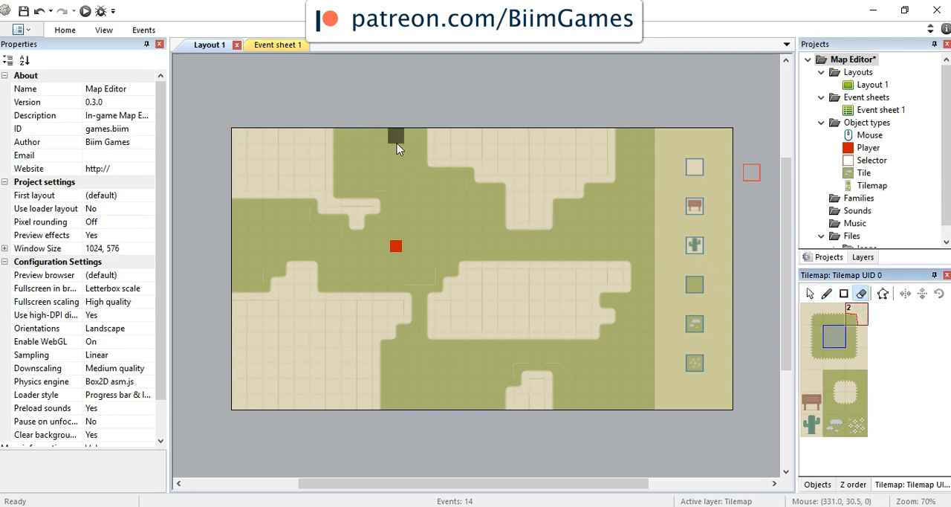
left_click(354, 145)
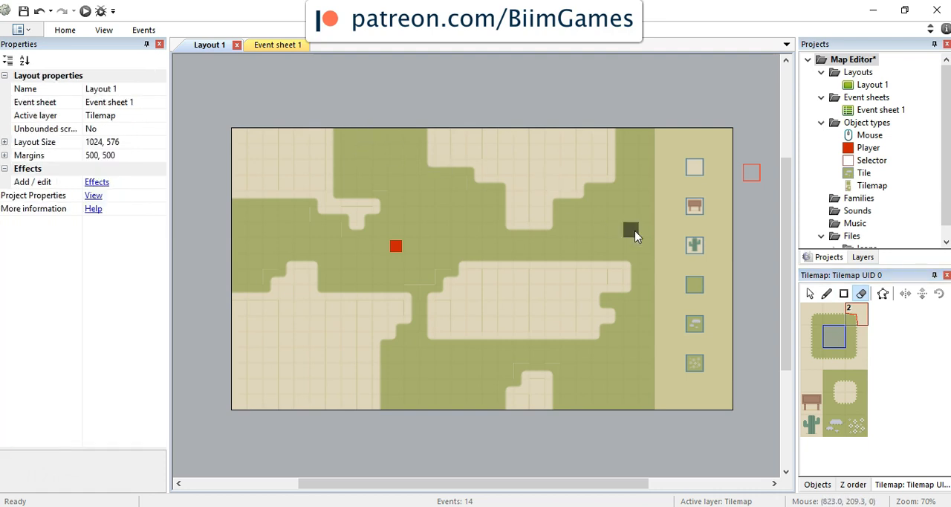
left_click(855, 257)
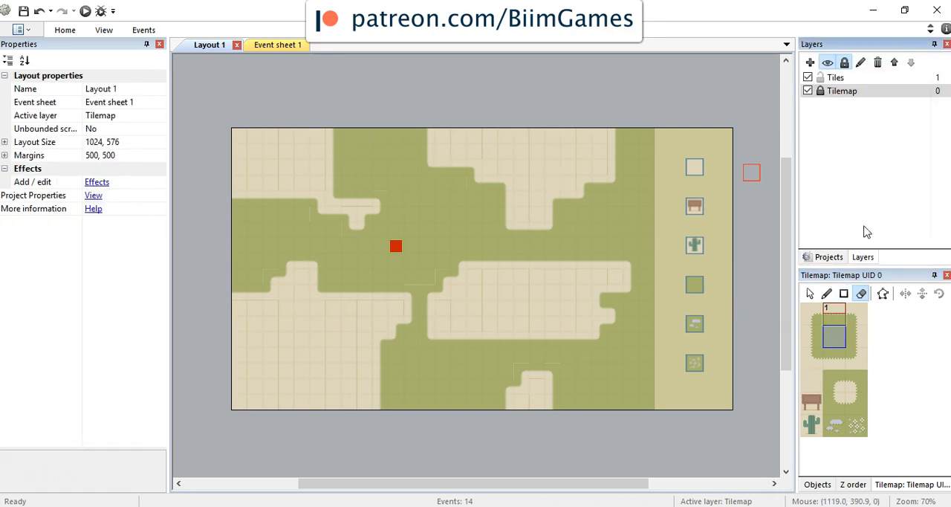
left_click(820, 91)
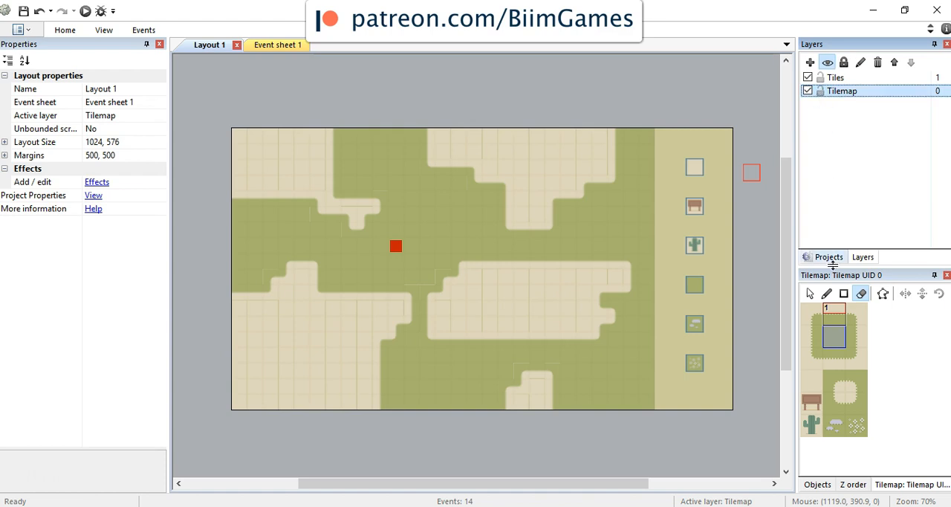
Step: Erase the inner grass tiles between the two upper sand areas, keeping a grass border along the sand
left_click(861, 295)
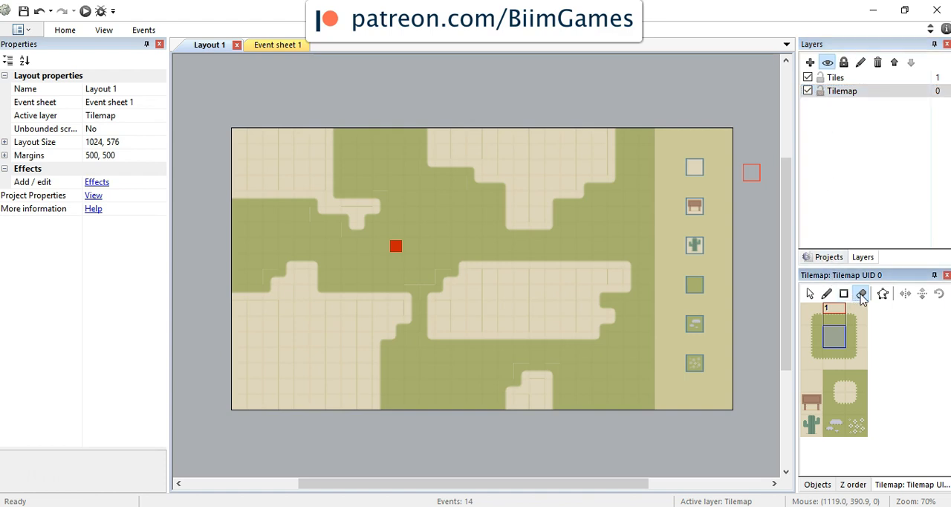
left_click(362, 140)
left_click_drag(409, 141, 409, 154)
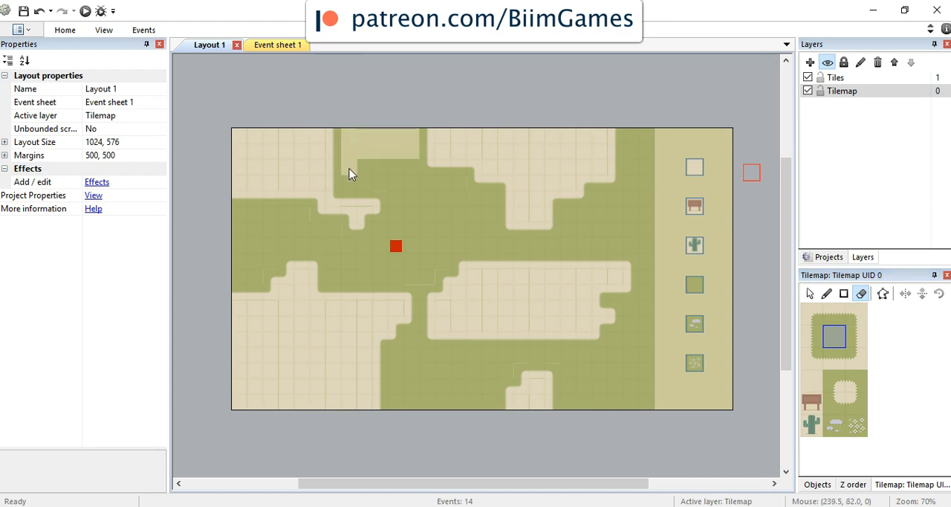
left_click_drag(414, 172, 366, 191)
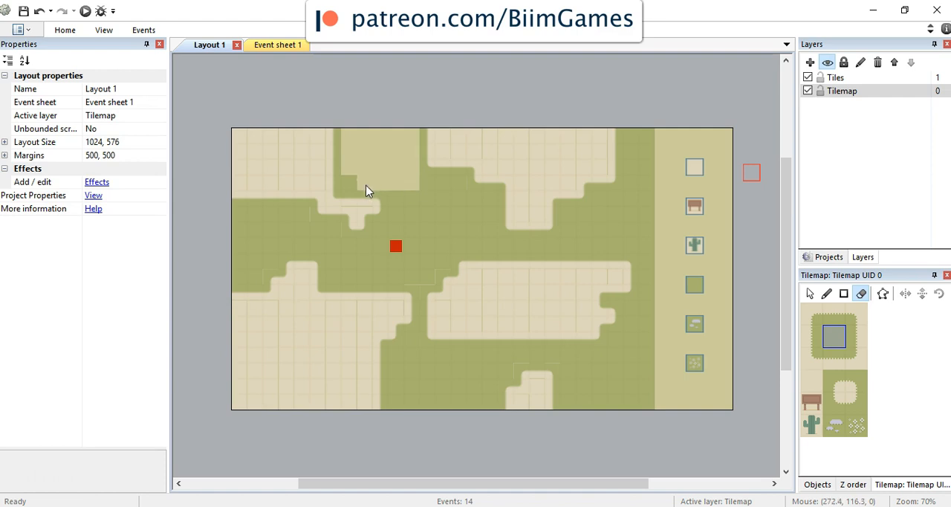
Step: Erase the block of grass tiles directly above the player and to its upper right
scroll(419, 208, "up", 1)
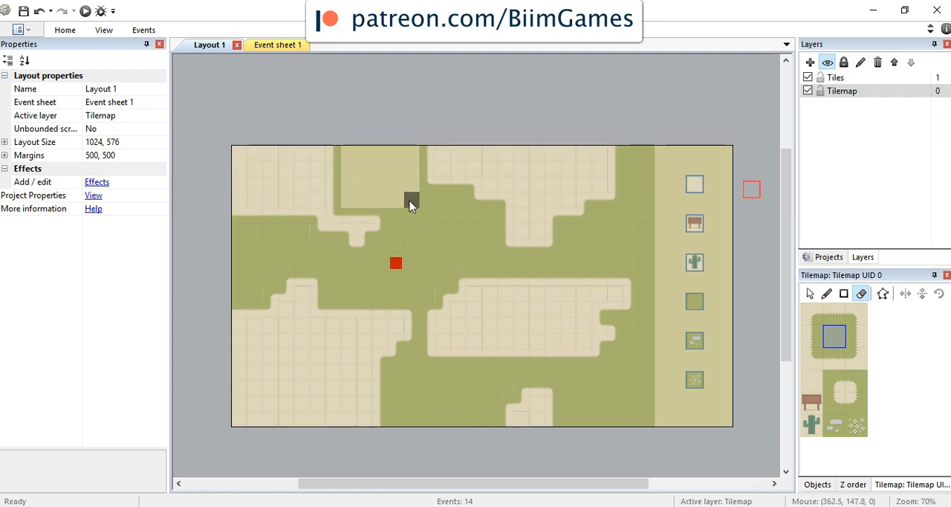
scroll(431, 249, "up", 5, "ctrl")
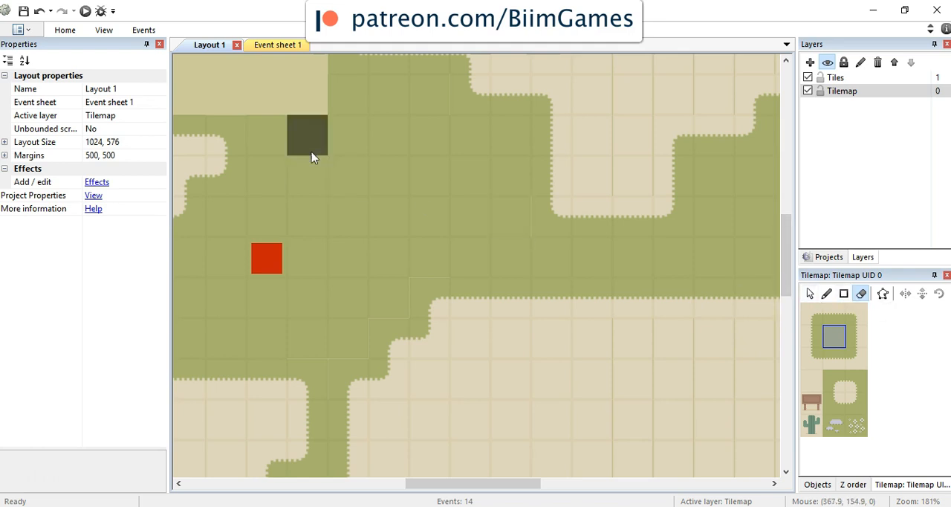
mouse_move(274, 130)
left_mouse_down()
mouse_move(402, 211)
mouse_move(438, 129)
mouse_move(373, 93)
mouse_move(379, 176)
mouse_move(278, 214)
left_mouse_up()
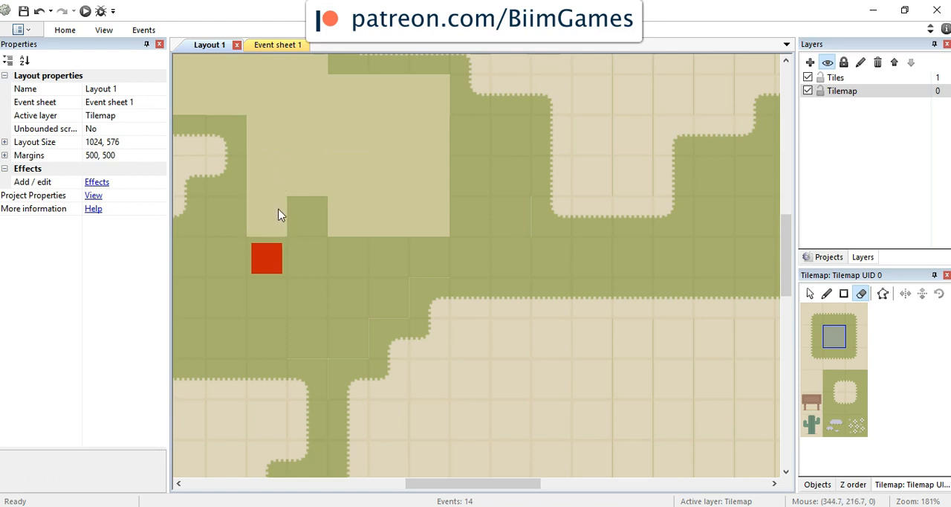
scroll(361, 261, "down", 5, "ctrl")
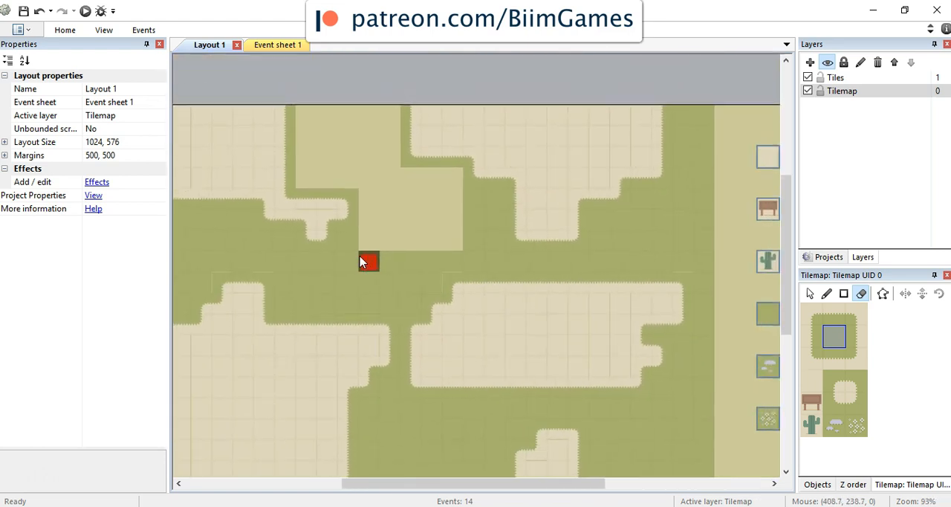
Step: Erase the inner grass tiles at the map's left edge, and close the Tilemap image editor
mouse_move(219, 236)
left_mouse_down()
mouse_move(277, 235)
mouse_move(250, 263)
mouse_move(216, 248)
mouse_move(269, 250)
left_mouse_up()
mouse_move(240, 290)
left_mouse_down()
mouse_move(212, 280)
mouse_move(230, 298)
mouse_move(208, 299)
mouse_move(286, 266)
left_mouse_up()
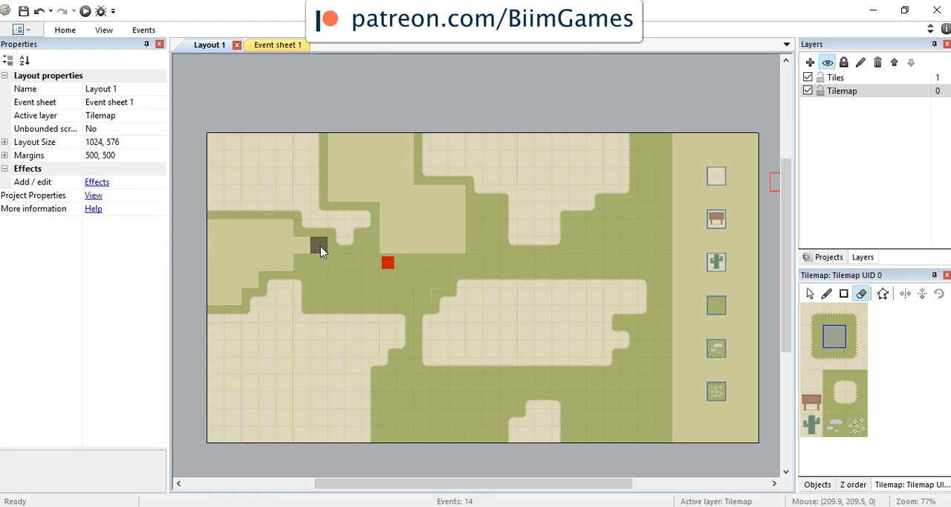
double_click(315, 247)
left_click(927, 46)
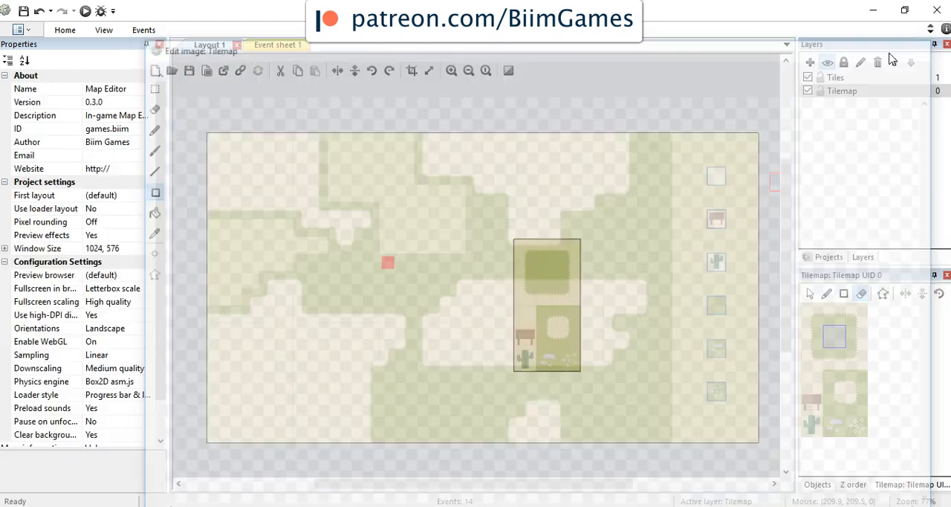
Step: Erase the grass tiles around and below the player and along the middle corridor to the map's right edge, keeping sand borders
left_click_drag(354, 270, 394, 268)
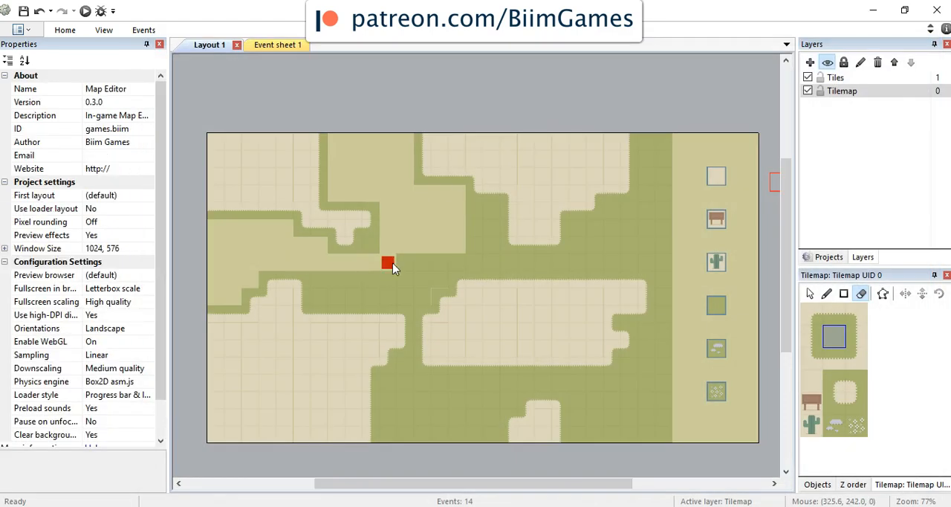
mouse_move(331, 290)
left_mouse_down()
mouse_move(325, 285)
mouse_move(409, 280)
mouse_move(418, 289)
mouse_move(417, 299)
mouse_move(333, 295)
left_mouse_up()
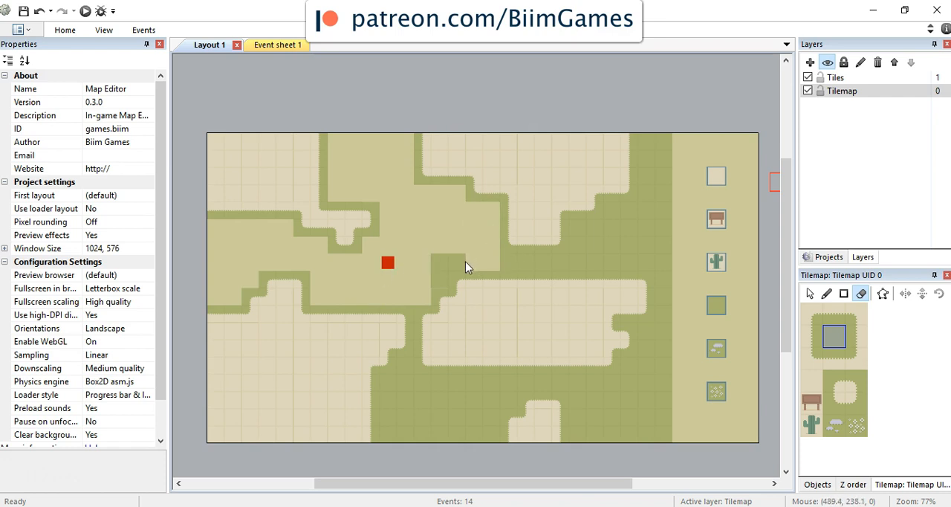
mouse_move(439, 276)
left_mouse_down()
mouse_move(529, 261)
mouse_move(657, 266)
left_mouse_up()
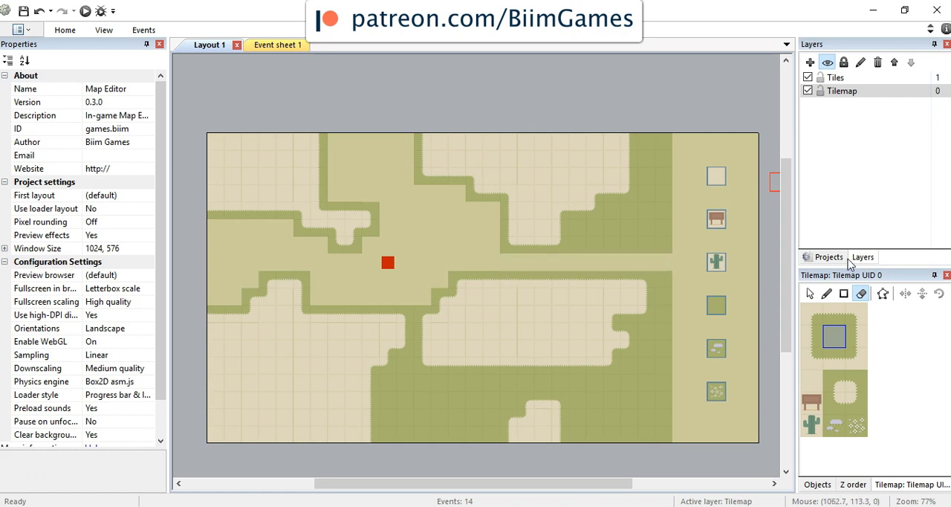
Step: Erase the inner grass tiles on the Tilemap layer between the upper-right sand area and the middle corridor, keeping a grass border along the sand
left_click(854, 92)
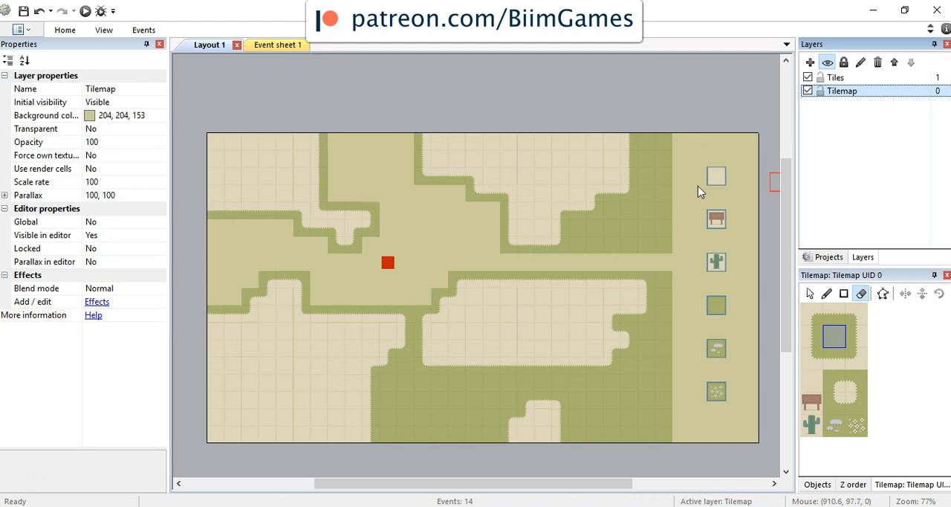
left_click(582, 234)
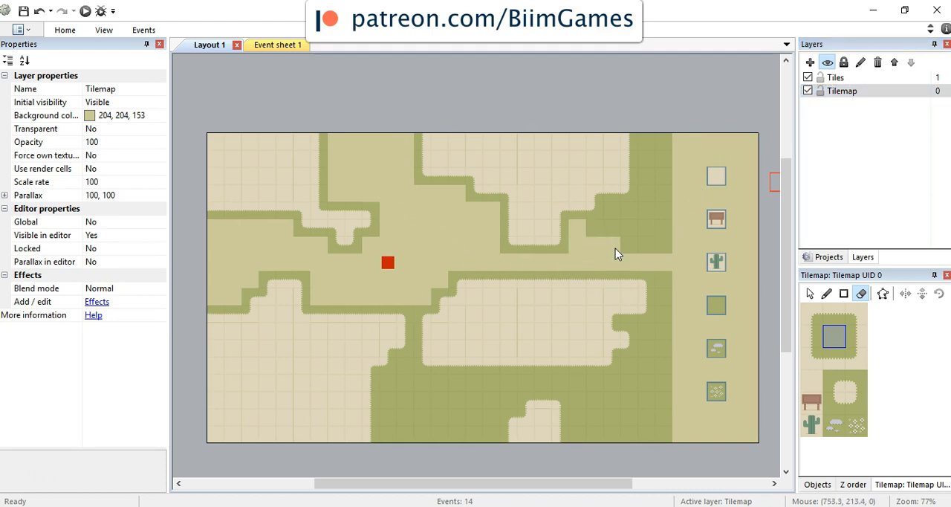
left_click_drag(652, 249, 636, 235)
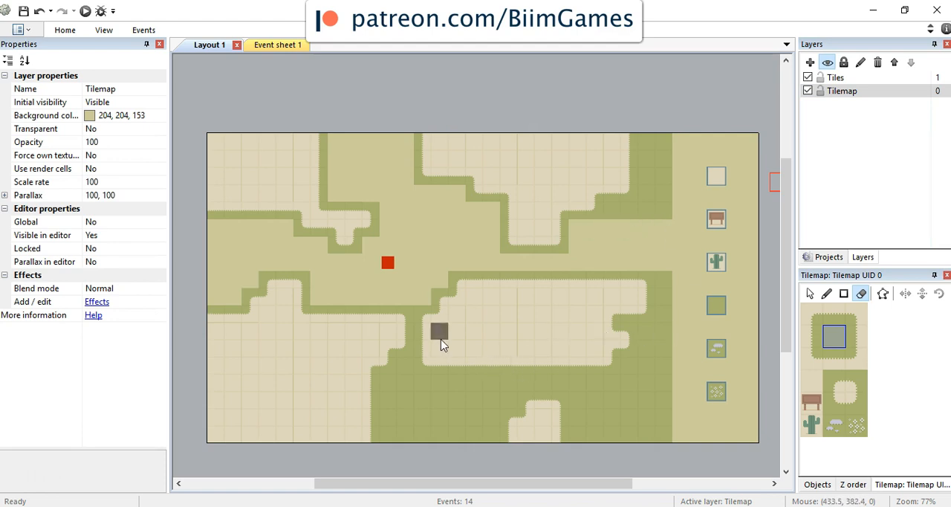
Step: Preview the layout in the browser, steer the player through the middle corridor against the grass borders, and return to the editor
left_click(93, 12)
key("Right")
key("Up")
key("Right")
key("Down")
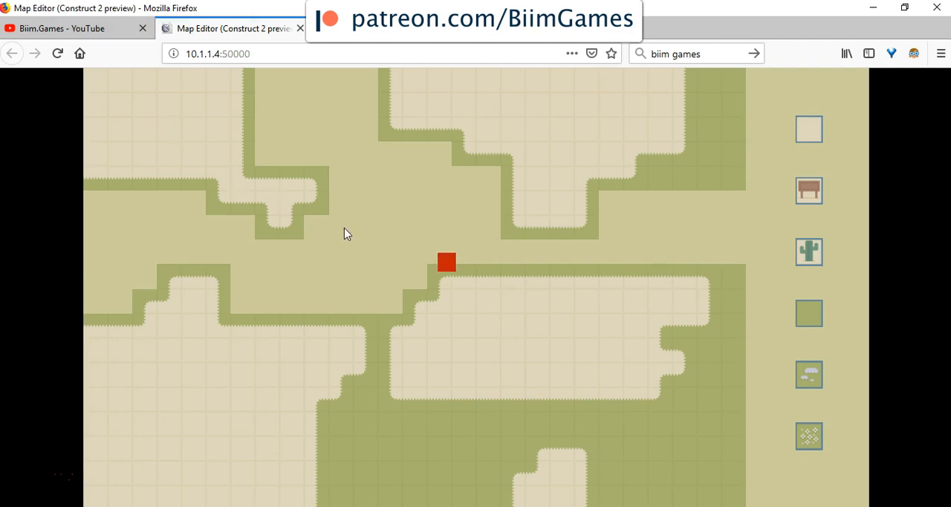
key("Down")
key("Up")
key("Right")
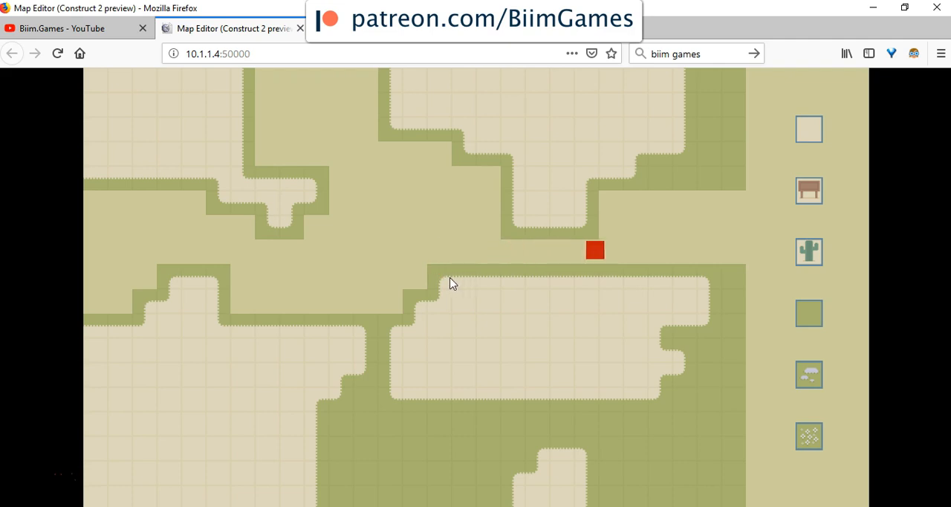
key("Up")
key("alt+Tab")
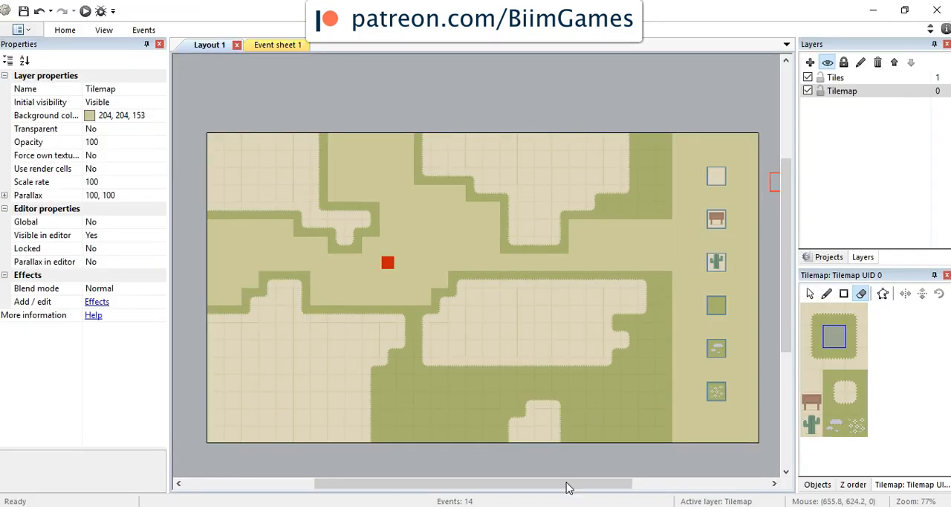
Step: Erase the remaining inner grass along the map's right side and across its lower part, keeping grass borders around the sand
mouse_move(610, 213)
left_mouse_down()
mouse_move(646, 214)
mouse_move(670, 147)
left_mouse_up()
left_click_drag(660, 269, 657, 441)
mouse_move(652, 394)
left_mouse_down()
mouse_move(654, 347)
mouse_move(629, 385)
mouse_move(392, 390)
mouse_move(395, 431)
mouse_move(405, 374)
mouse_move(475, 403)
mouse_move(493, 446)
mouse_move(431, 424)
mouse_move(558, 385)
mouse_move(588, 399)
mouse_move(587, 431)
mouse_move(628, 434)
left_mouse_up()
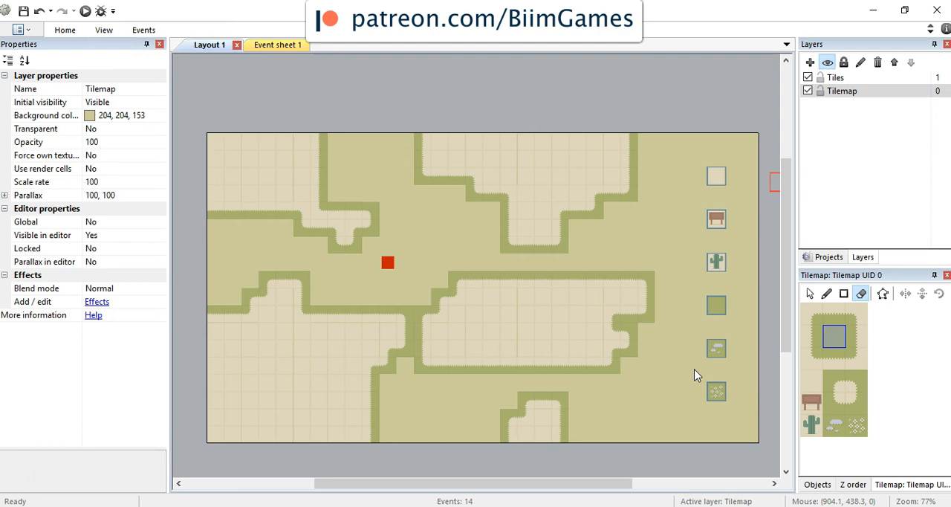
left_click(838, 339)
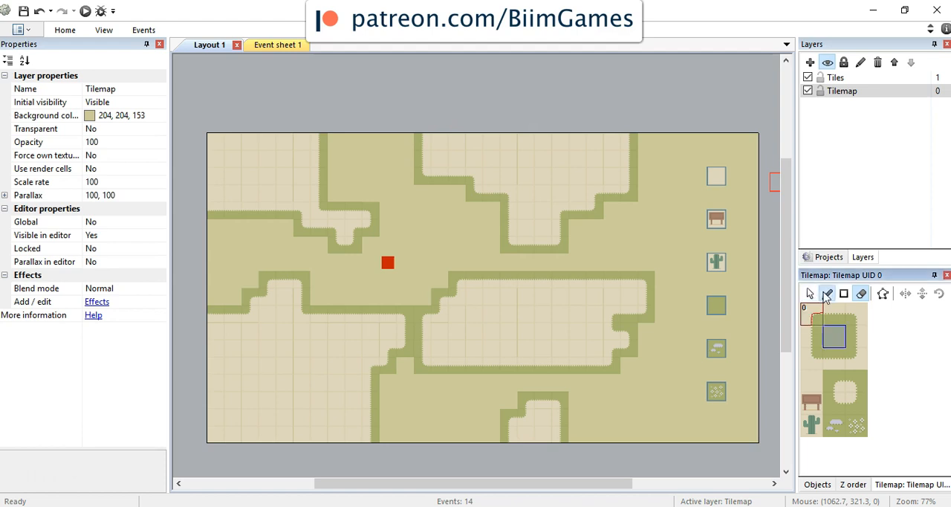
double_click(838, 337)
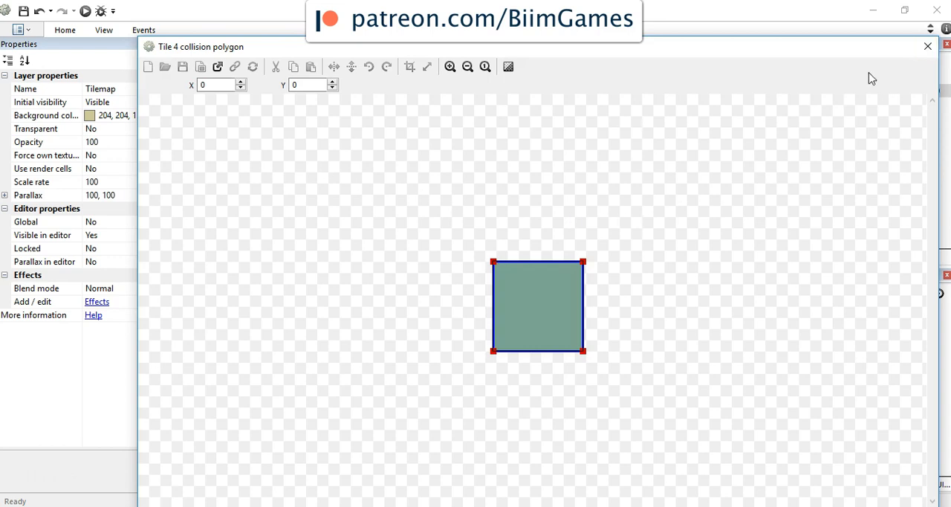
left_click(928, 47)
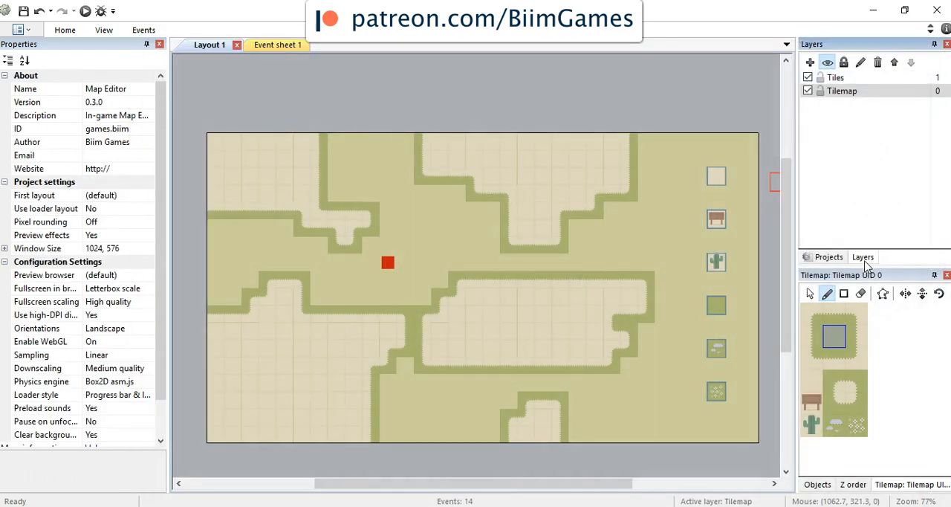
Step: Copy the plain grass tile at the center of the large grass patch in the Tilemap image, and close the image editor
left_click(827, 257)
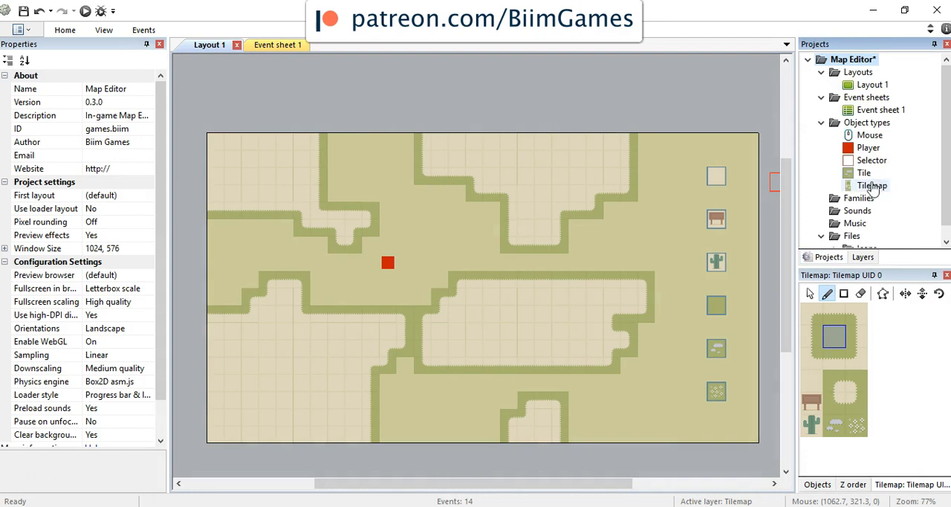
double_click(873, 185)
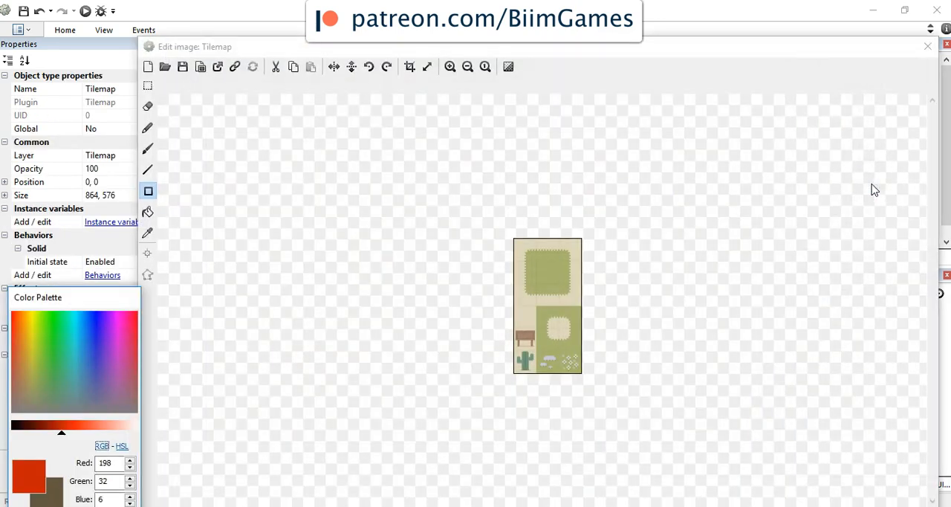
left_click(451, 67)
left_click(450, 67)
left_click(450, 67)
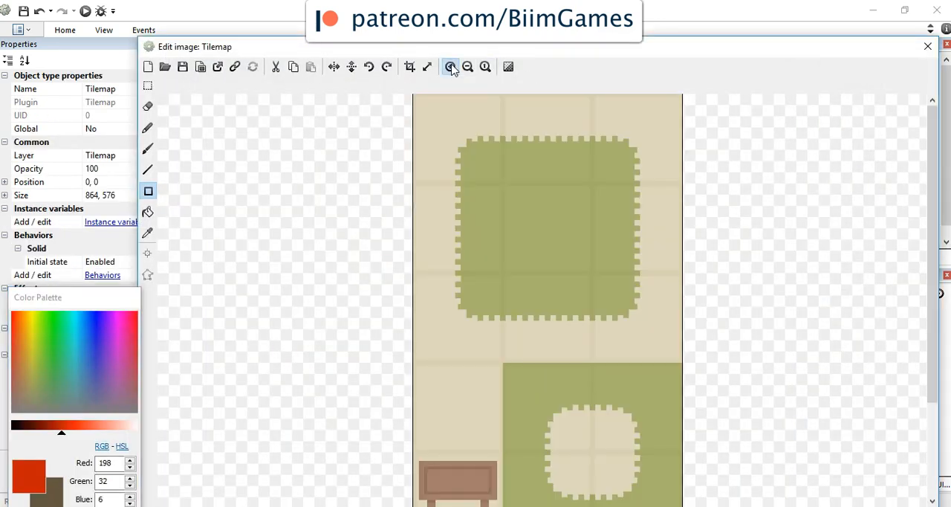
left_click_drag(933, 205, 938, 147)
left_click(148, 86)
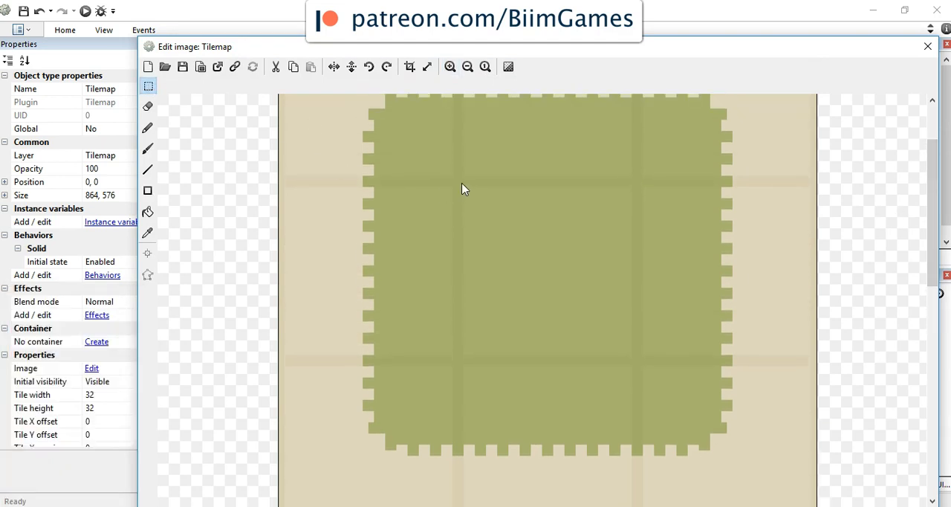
left_click_drag(452, 176, 471, 214)
left_click_drag(459, 182, 636, 362)
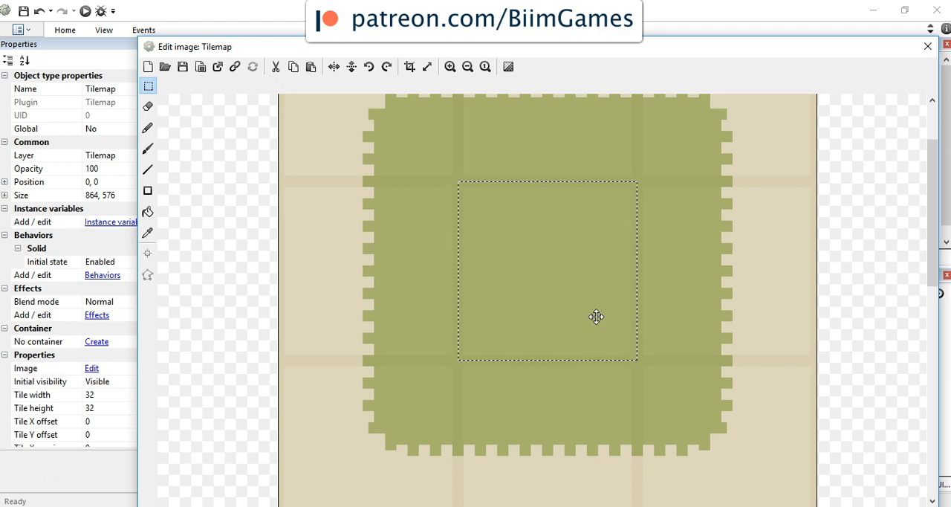
left_click(928, 47)
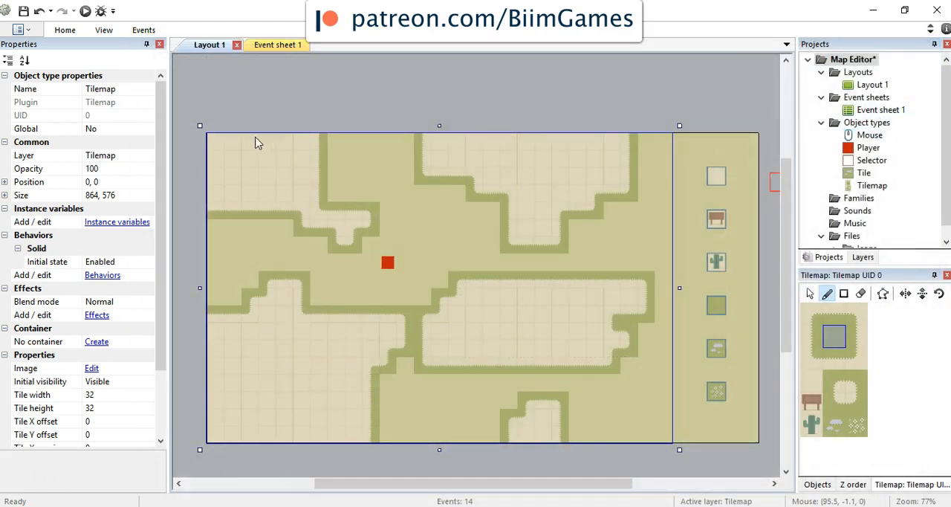
Step: Add a layer named Background and place it below the Tilemap layer
left_click(862, 258)
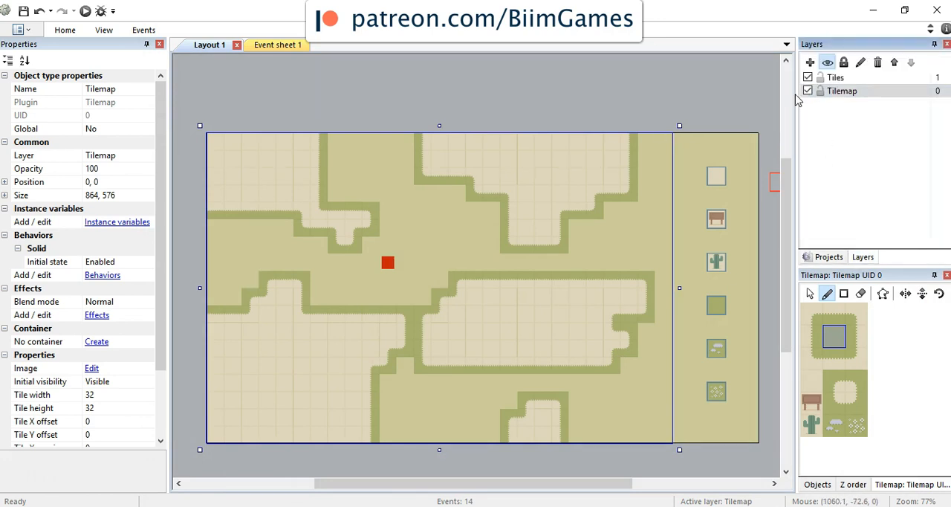
left_click(810, 61)
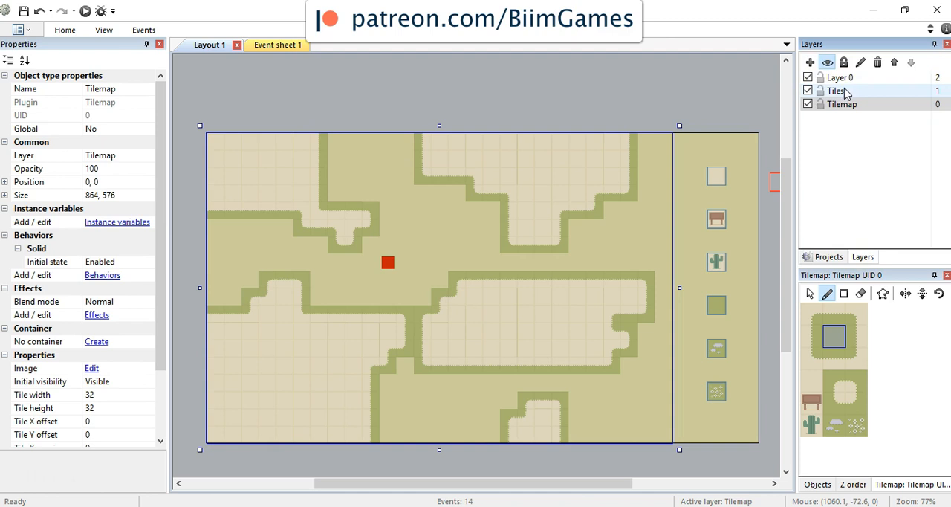
left_click(838, 78)
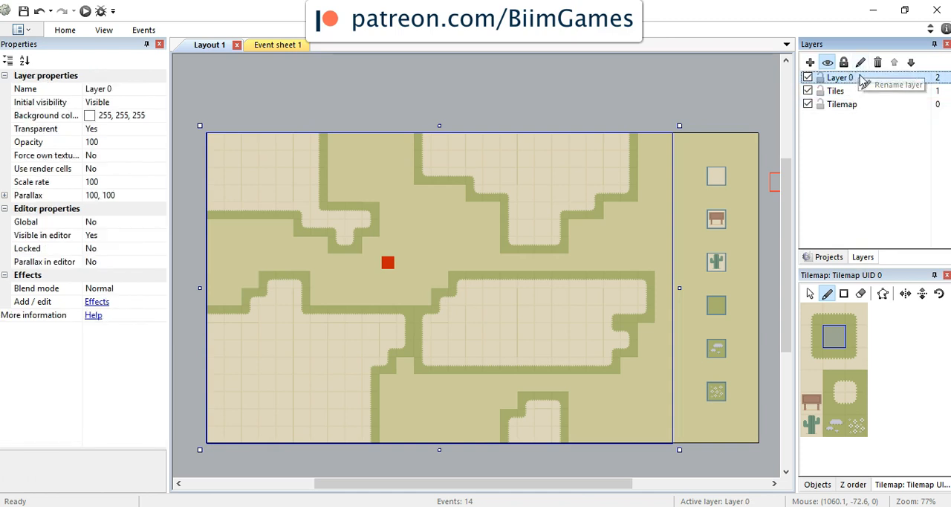
left_click(864, 63)
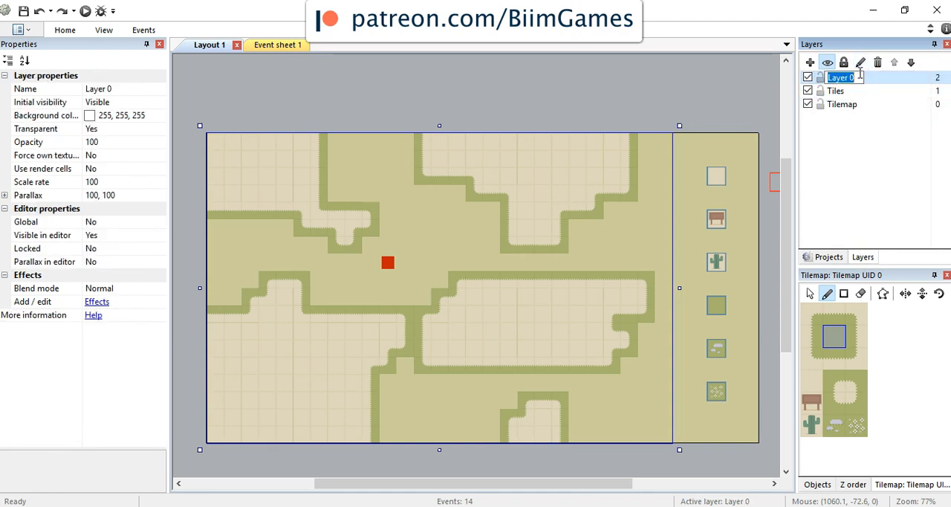
type("T")
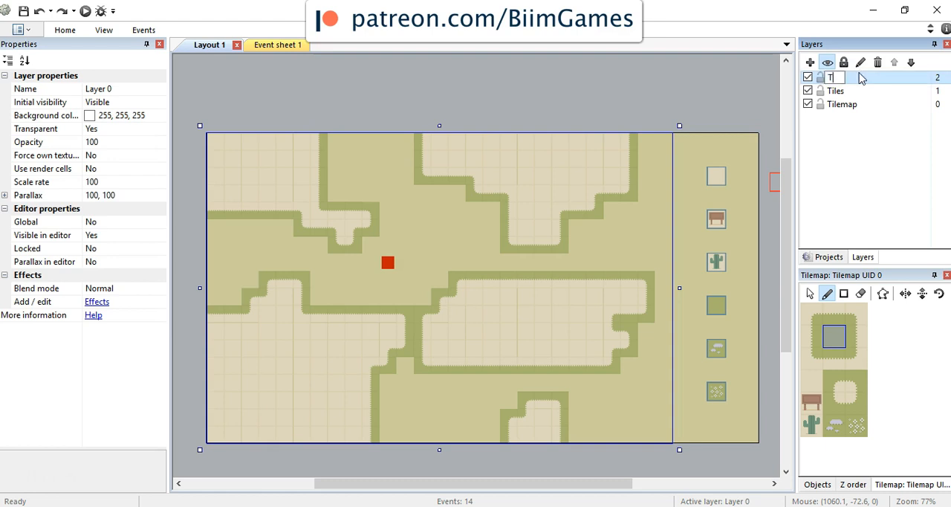
type("ackground")
key("Return")
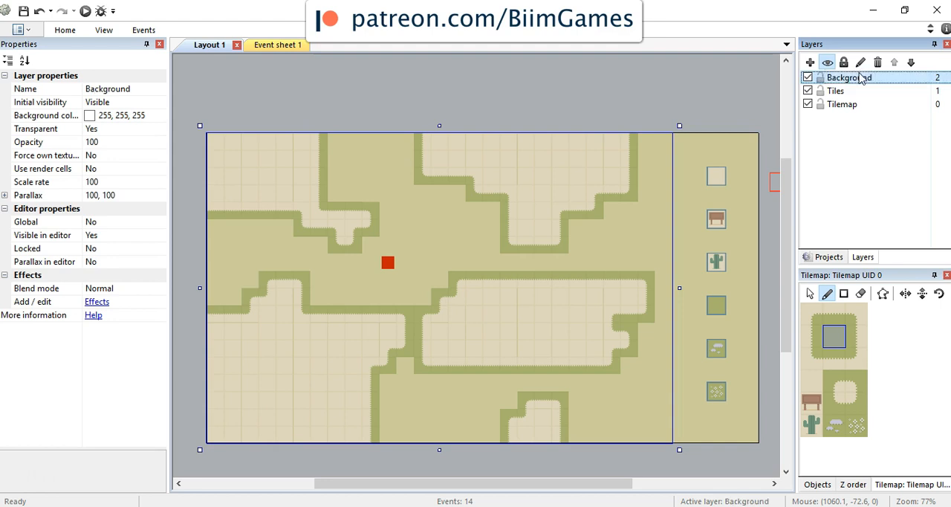
left_click_drag(852, 83, 855, 113)
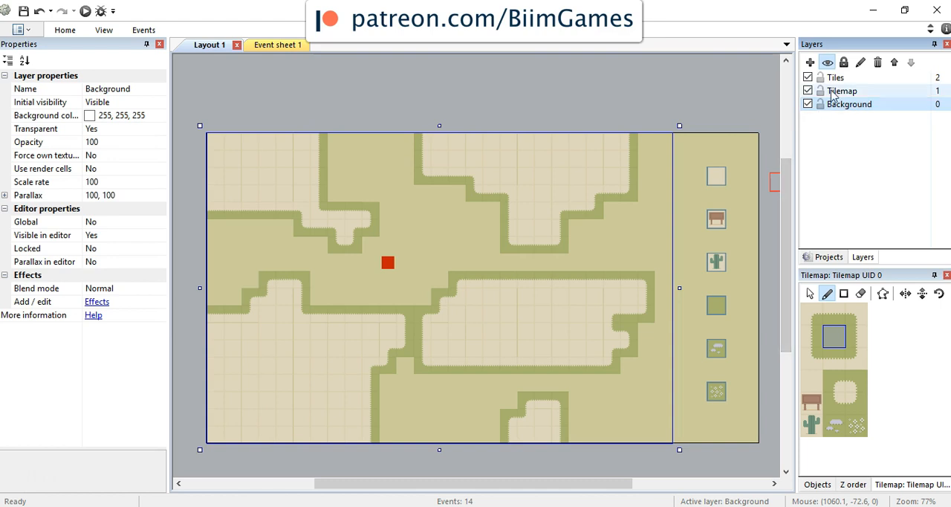
Step: Insert a Tiled Background object on the Background layer, placed at about 318, 78 in the layout
left_click(860, 105)
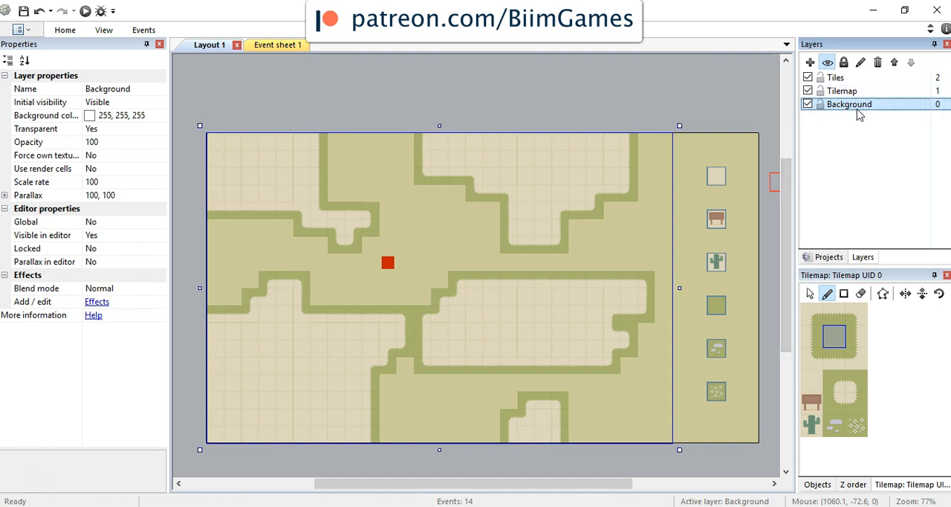
left_click(583, 120)
right_click(583, 120)
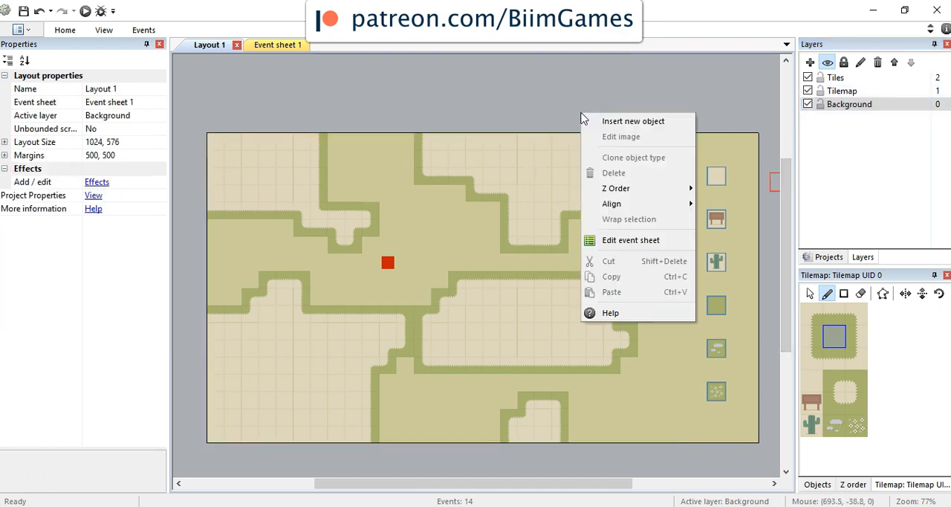
left_click(611, 121)
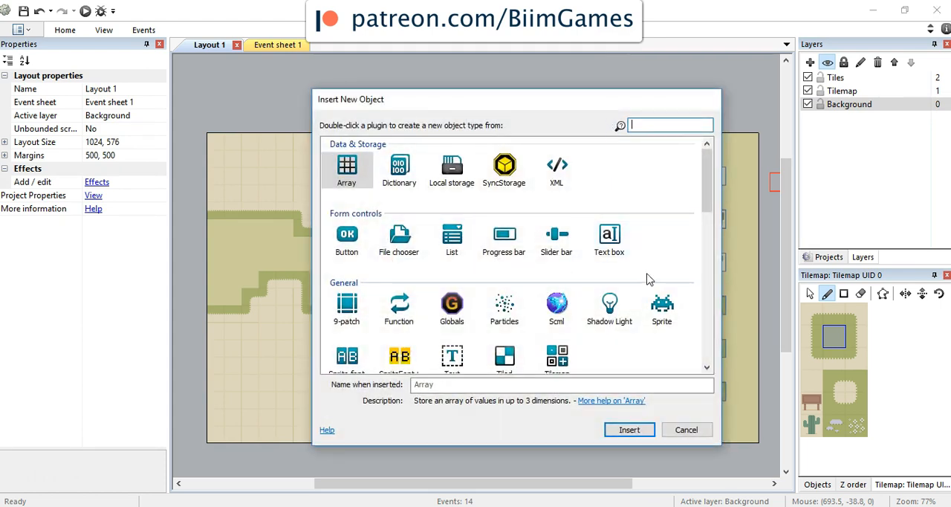
scroll(712, 256, "down", 5)
left_click_drag(716, 257, 720, 192)
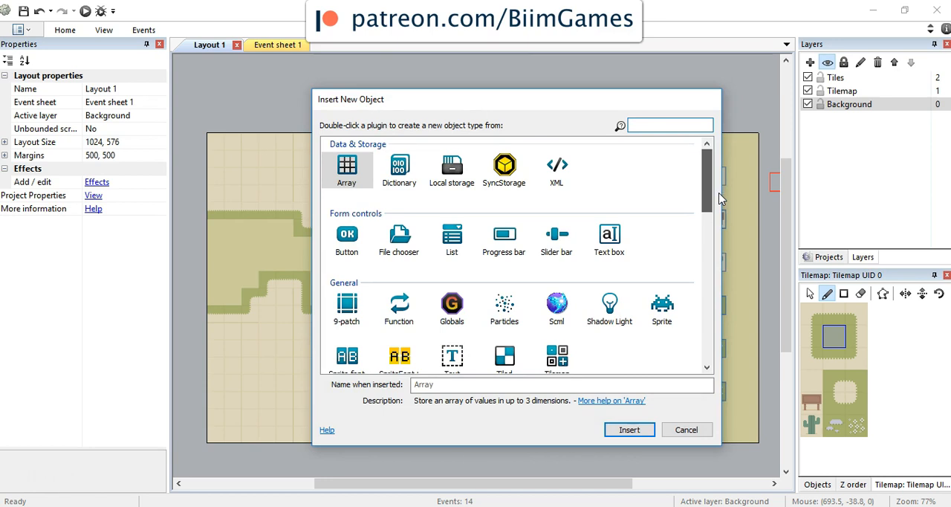
scroll(715, 200, "down", 2)
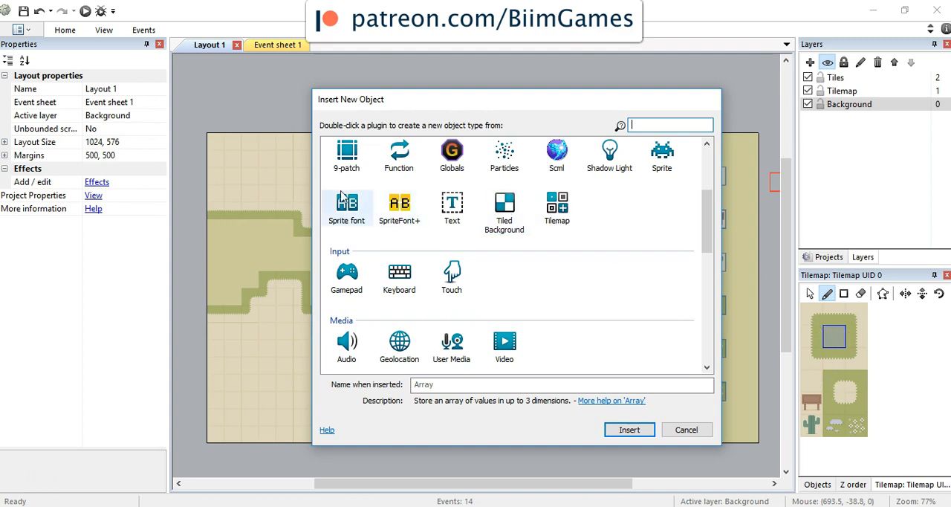
double_click(512, 211)
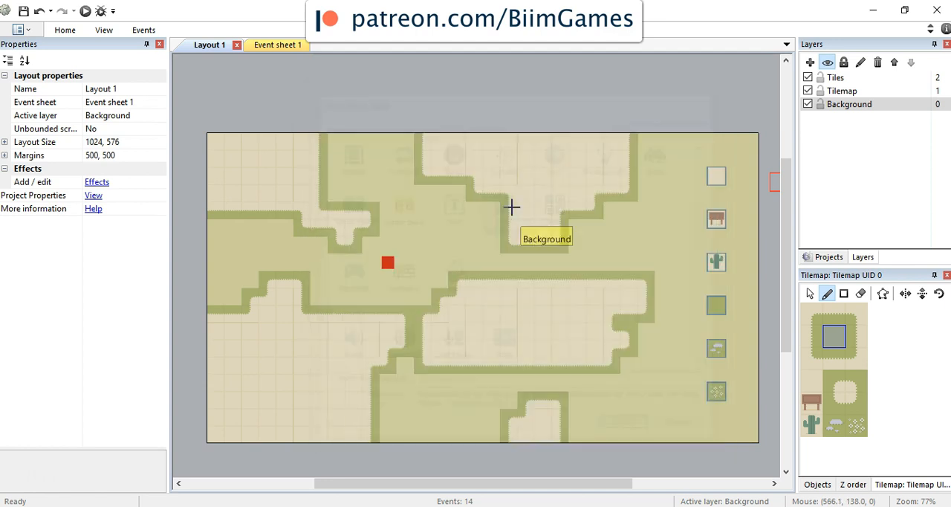
left_click(379, 179)
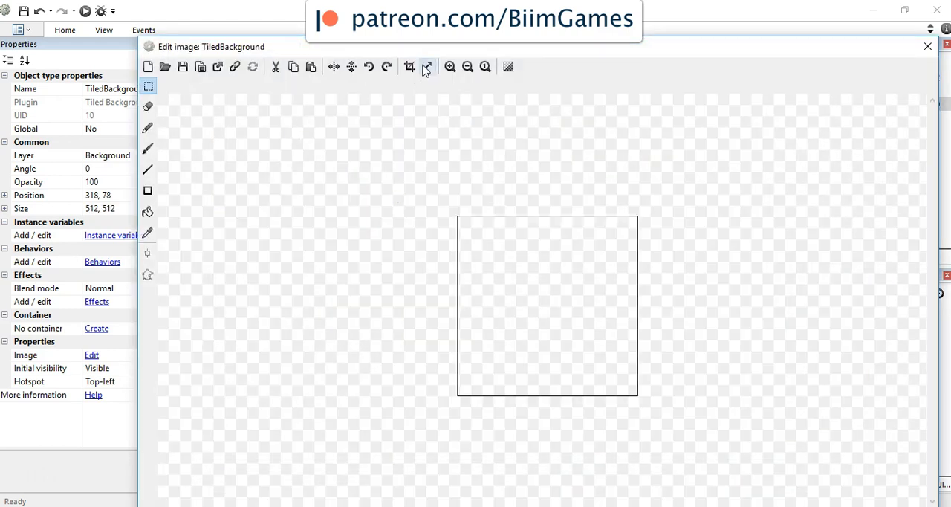
Step: Resize the Tiled Background's image canvas to 32 by 32 pixels
type("32")
key("Tab")
type("32")
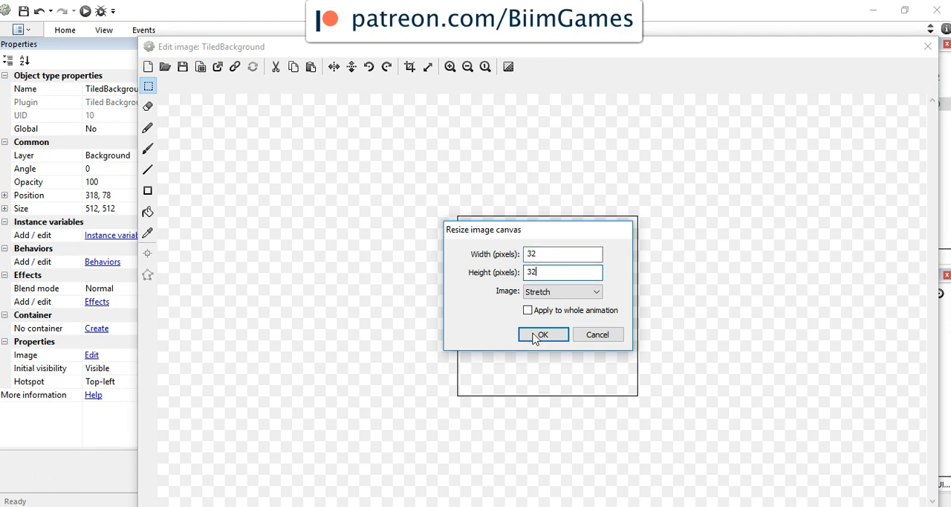
left_click(541, 335)
left_click(450, 66)
left_click(450, 66)
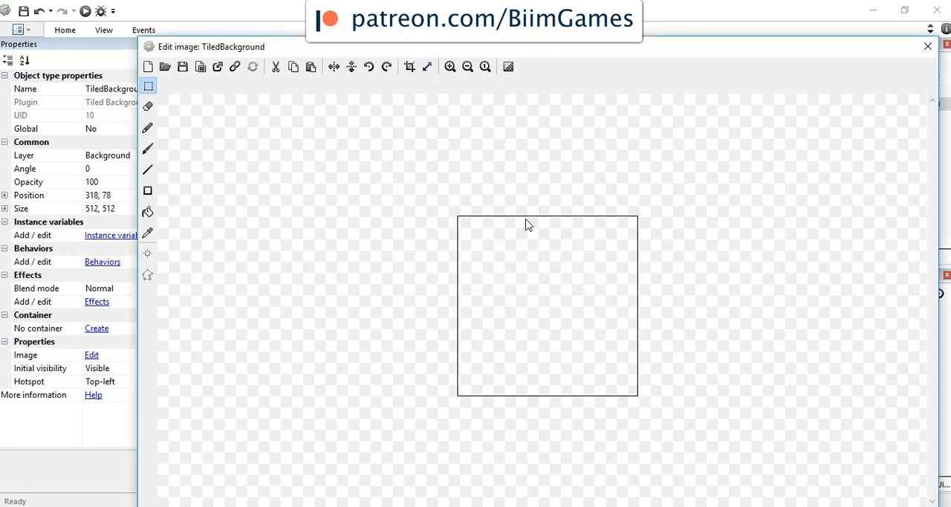
Step: Paste the copied grass tile into the Tiled Background's image and close the image editor
key("ctrl+v")
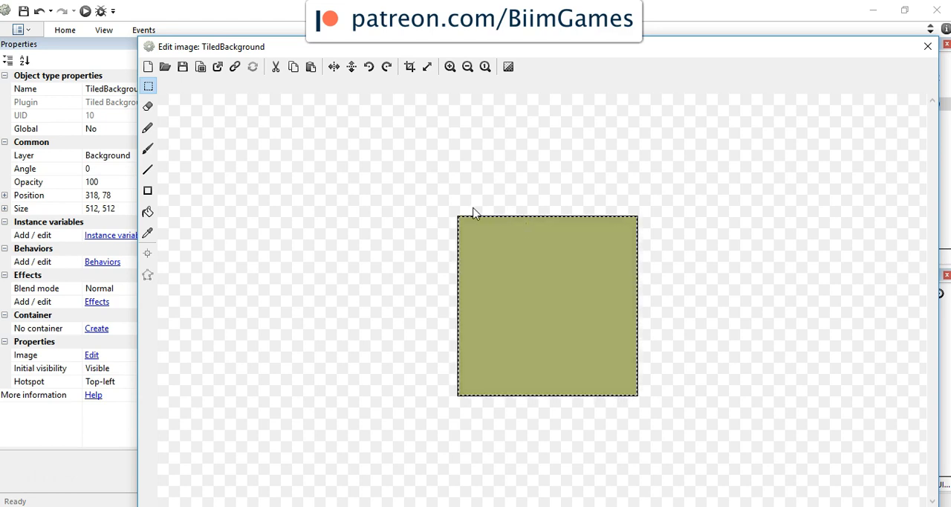
left_click(450, 67)
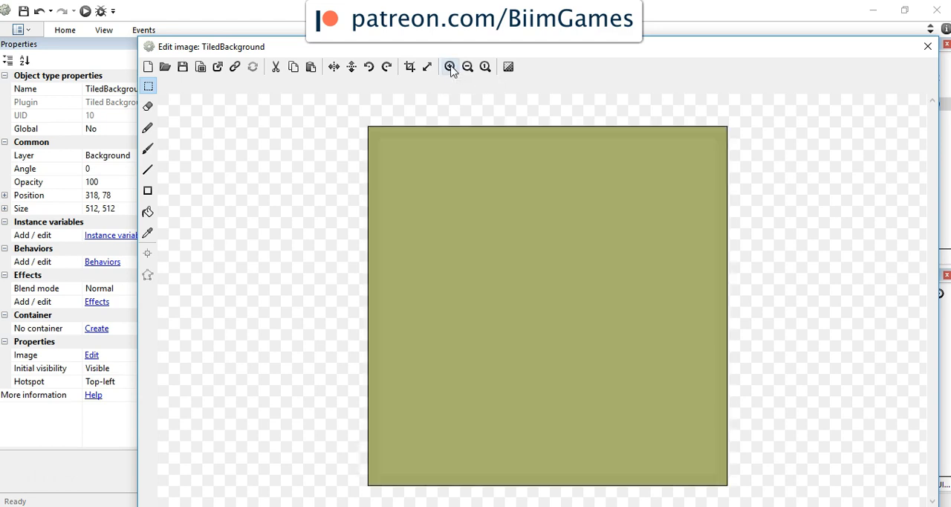
left_click(927, 46)
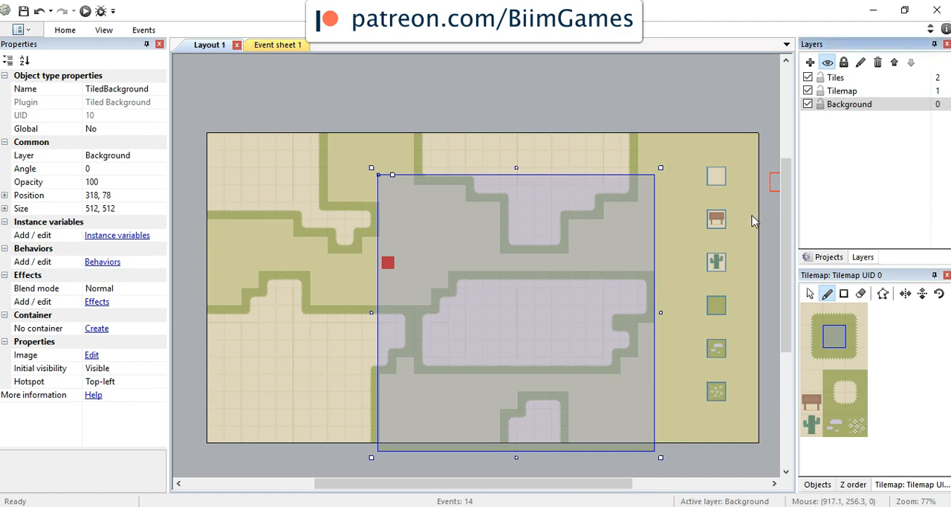
Step: Make the Tilemap layer transparent by setting its Transparent property to Yes
left_click(852, 93)
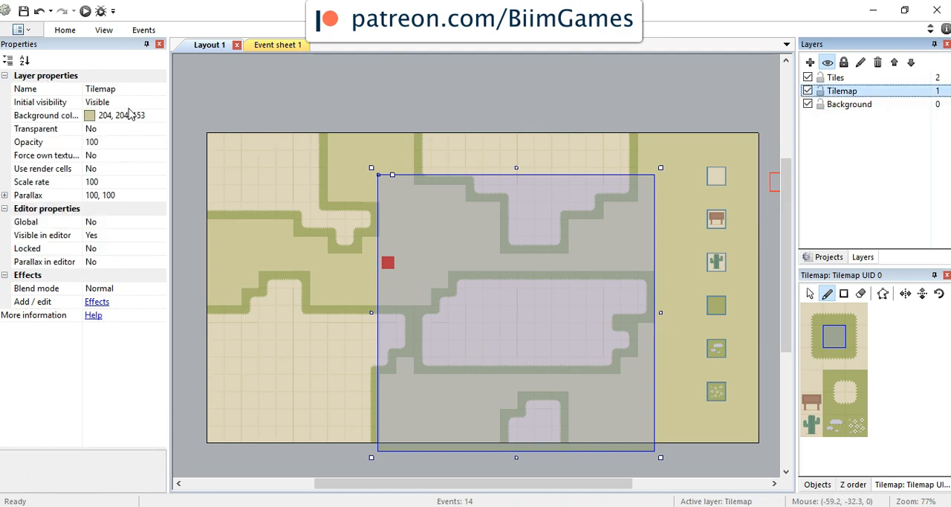
left_click(119, 130)
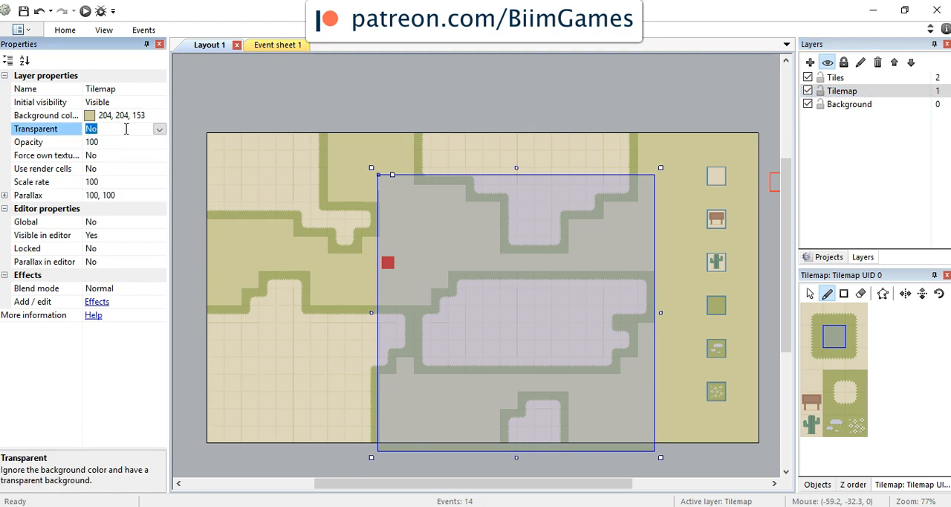
left_click(159, 130)
left_click(159, 147)
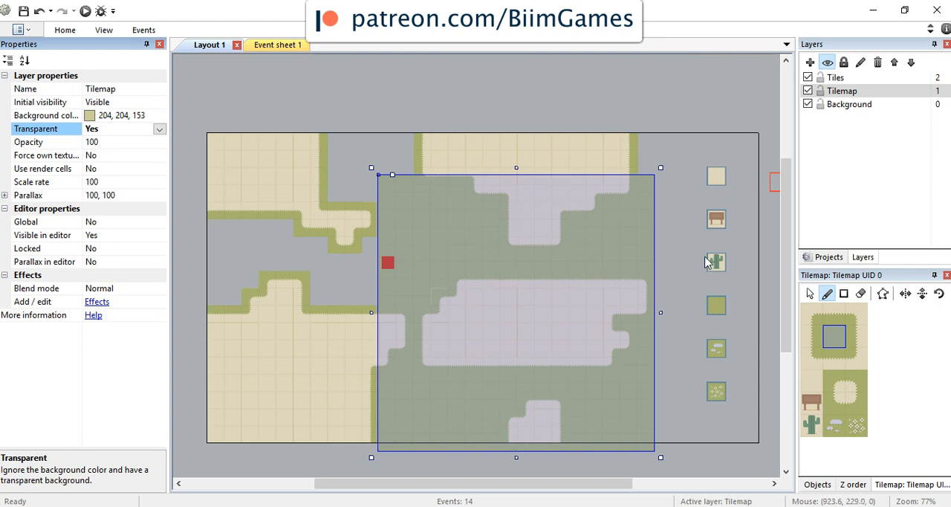
Step: Set the TiledBackground object's position to 0, 0 on the Background layer
left_click(848, 106)
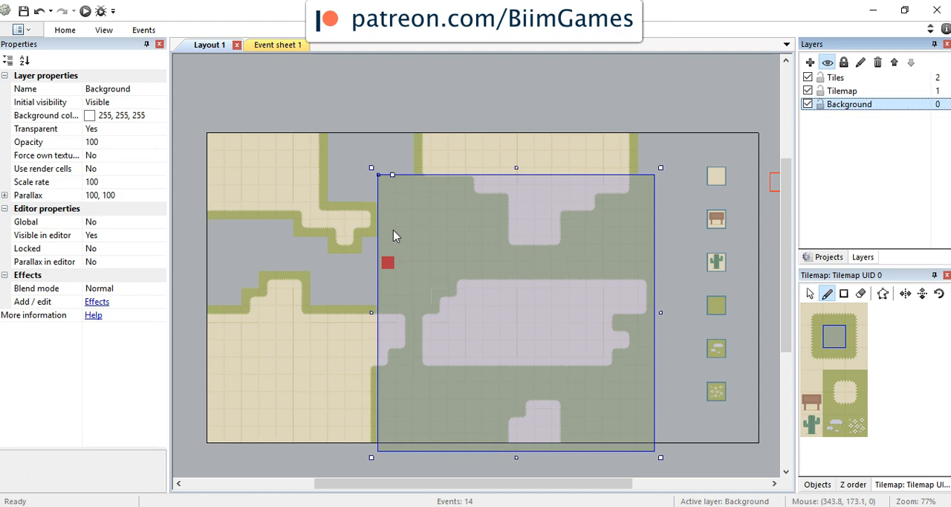
left_click(829, 257)
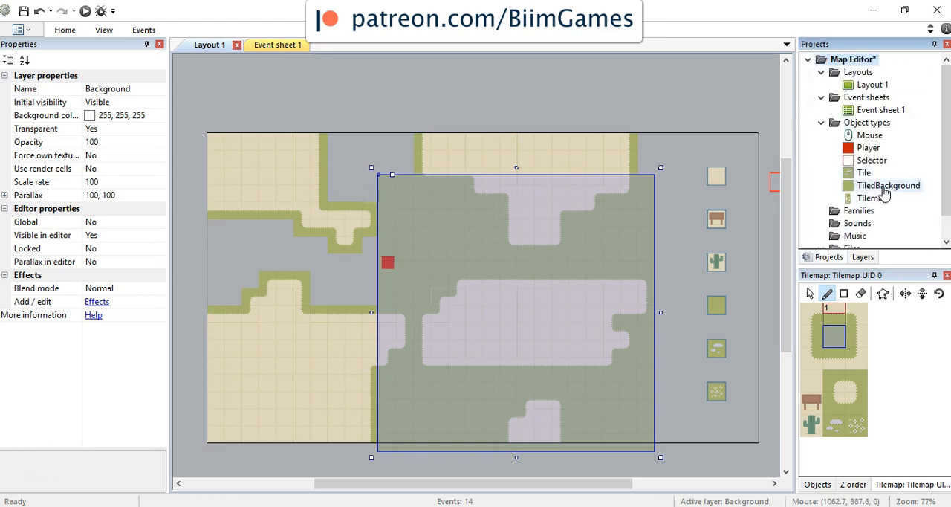
left_click(884, 189)
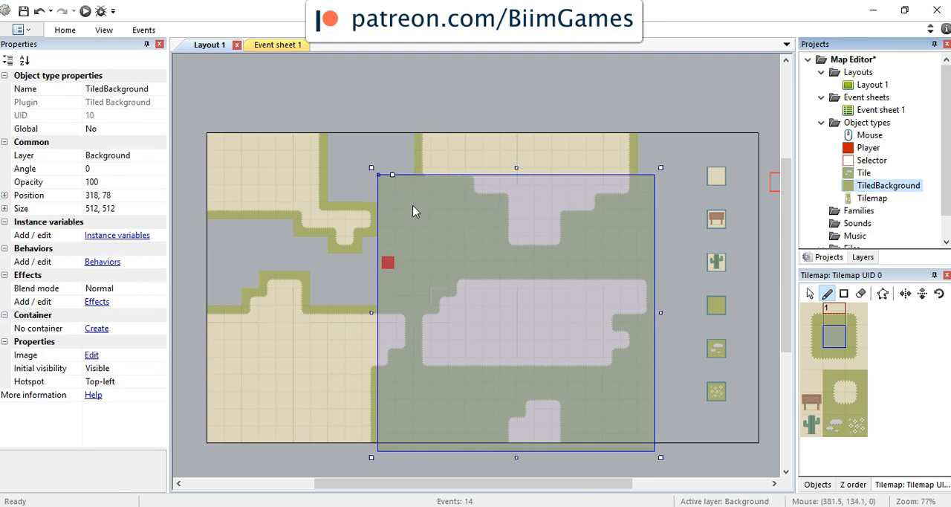
left_click(141, 196)
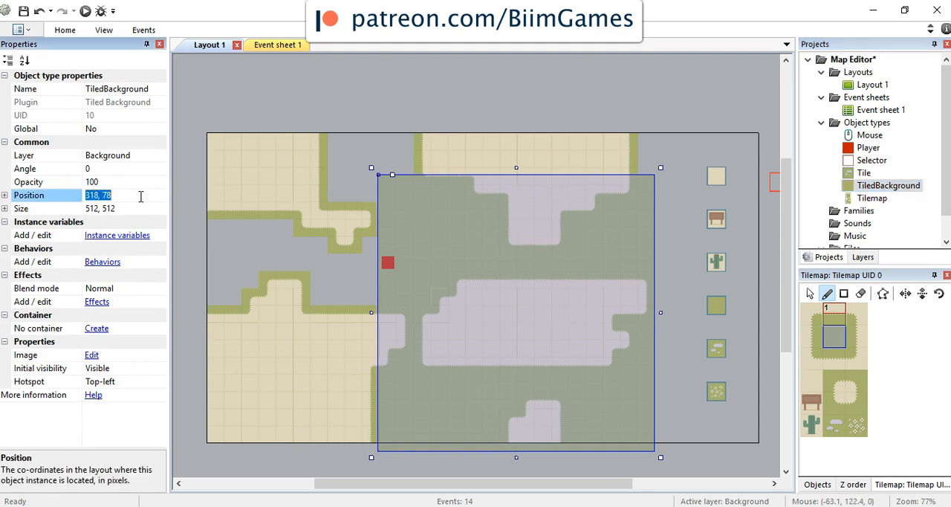
type("0,0")
key("Return")
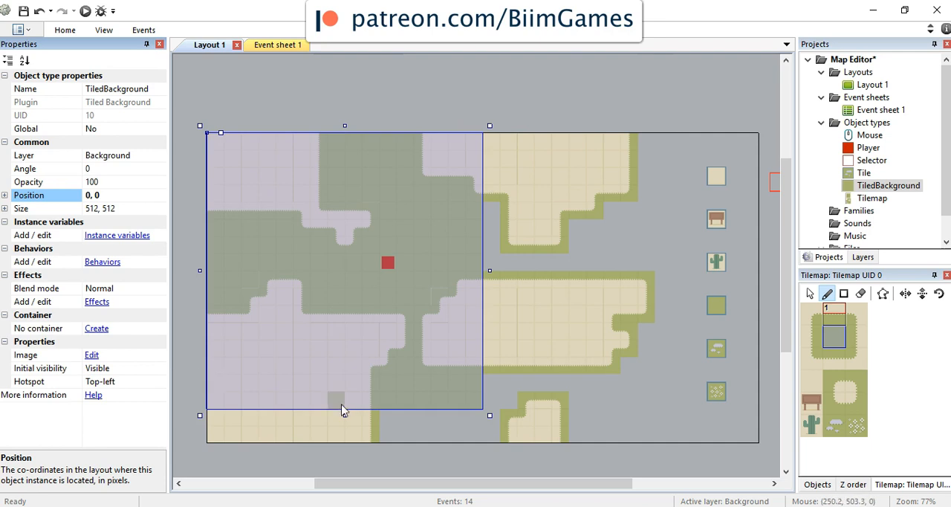
Step: Enlarge the TiledBackground object to about 924 by 623 pixels so it extends past the layout's lower edge
left_click_drag(490, 414, 695, 471)
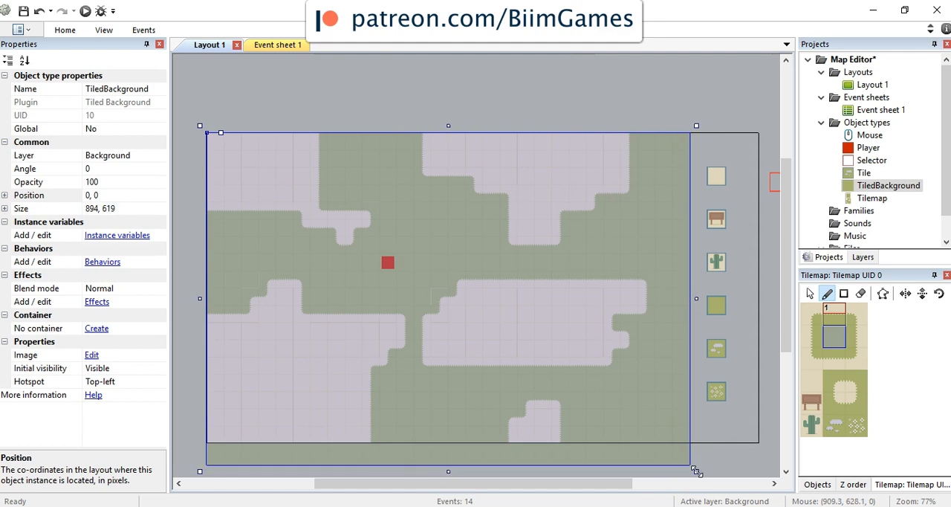
scroll(673, 388, "up", 5, "ctrl")
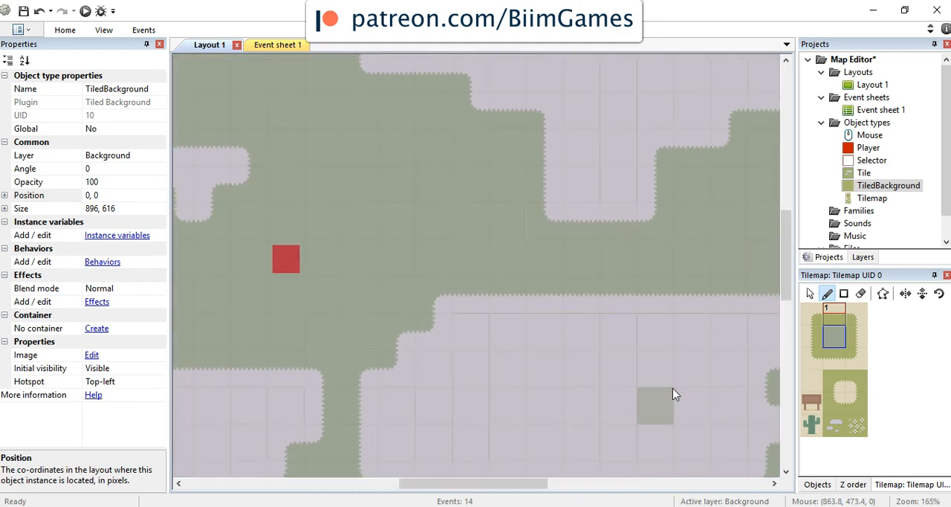
scroll(666, 396, "down", 3)
scroll(649, 381, "up", 2, "ctrl")
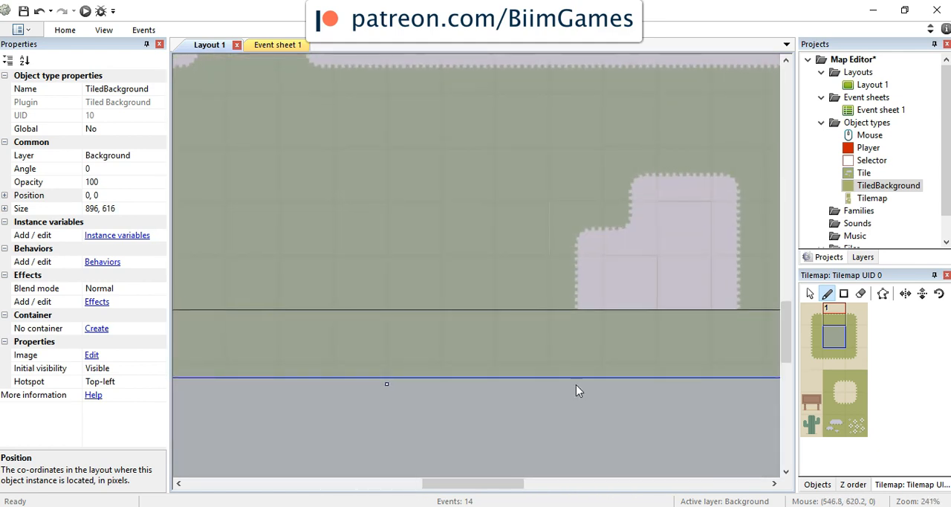
mouse_move(385, 381)
left_mouse_down()
mouse_move(389, 439)
mouse_move(393, 382)
mouse_move(403, 409)
mouse_move(403, 384)
left_mouse_up()
left_click_drag(468, 477, 605, 480)
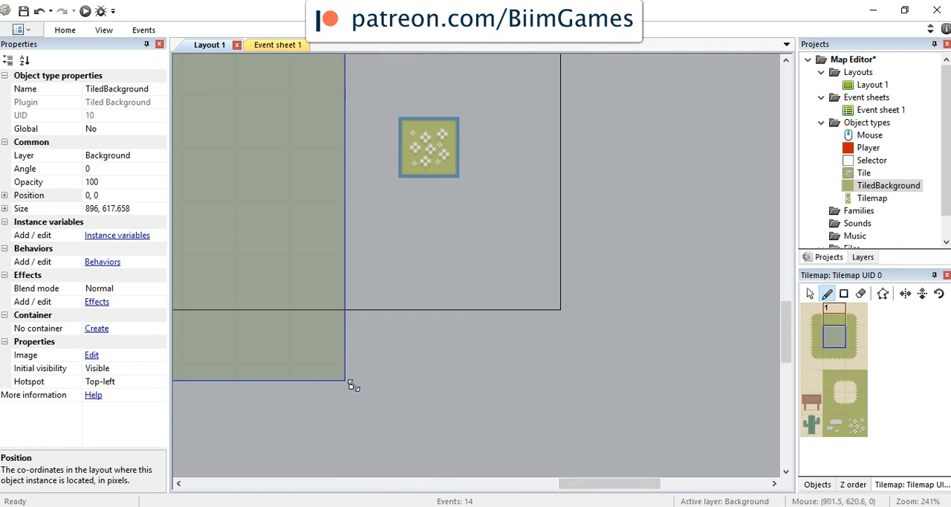
left_click_drag(350, 385, 399, 395)
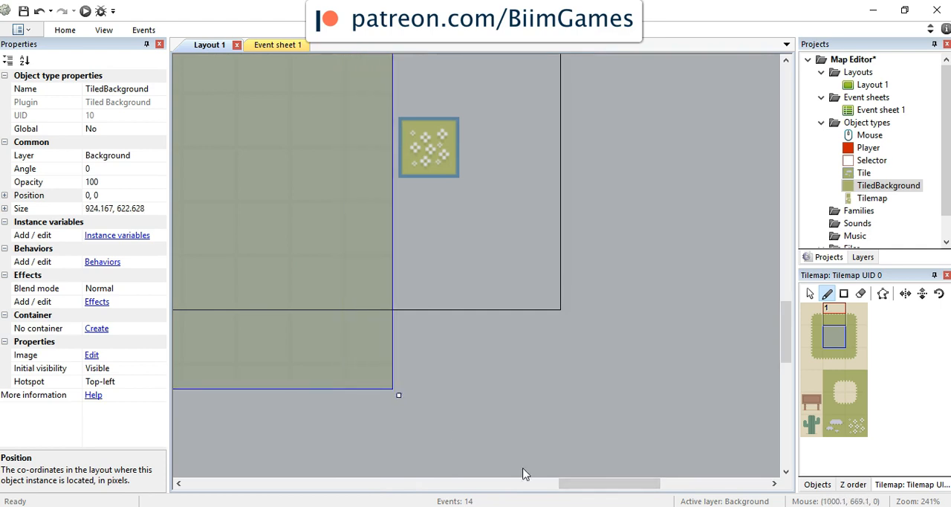
Step: Shrink the TiledBackground object from its lower-right corner to about 874 by 582 pixels
left_click_drag(584, 489, 272, 469)
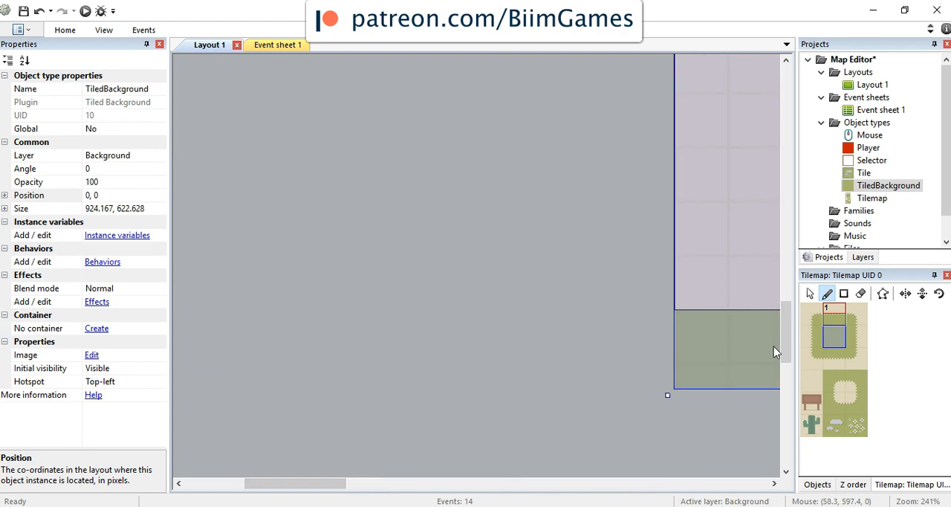
left_click_drag(784, 333, 785, 200)
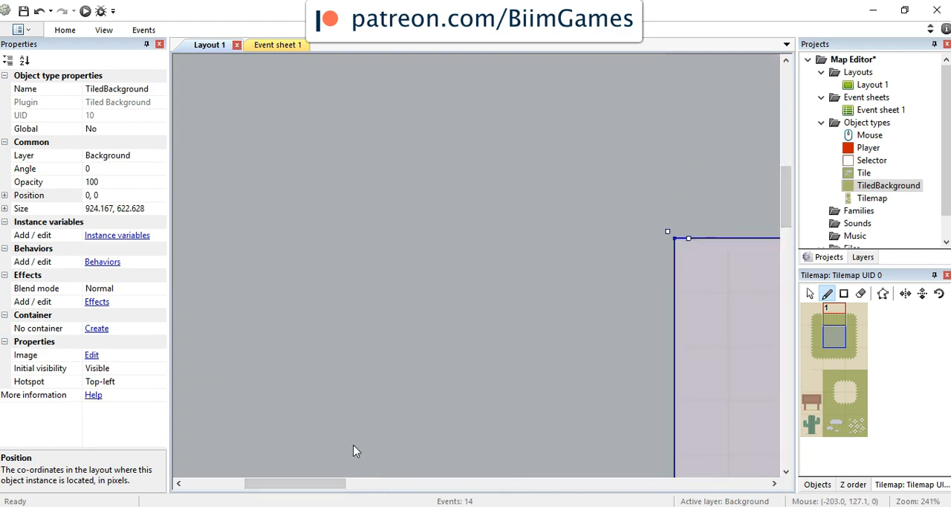
left_click_drag(325, 492, 404, 489)
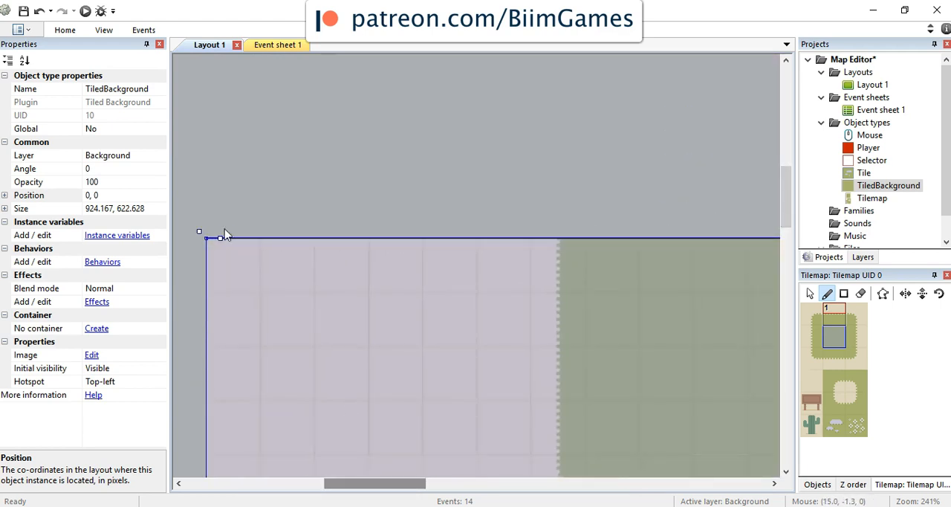
scroll(681, 359, "down", 5)
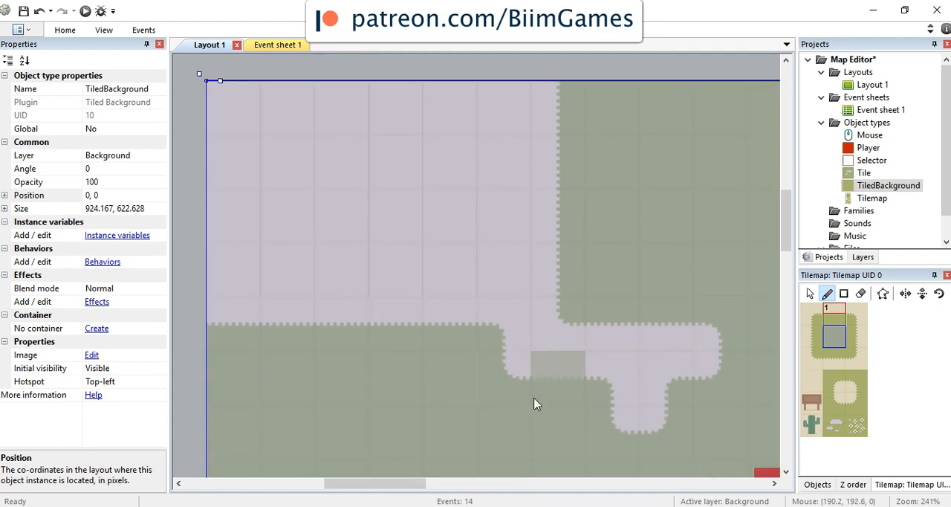
scroll(661, 297, "down", 8, "ctrl")
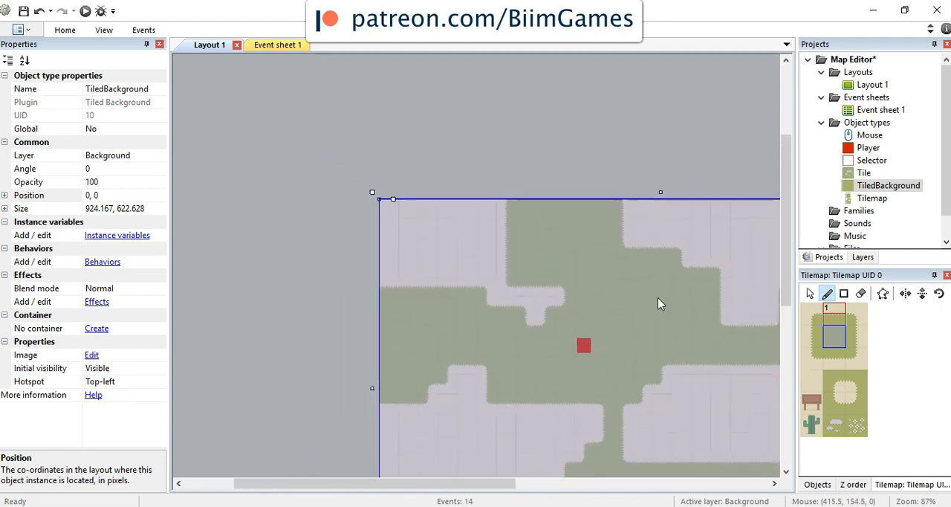
scroll(624, 378, "up", 4, "ctrl")
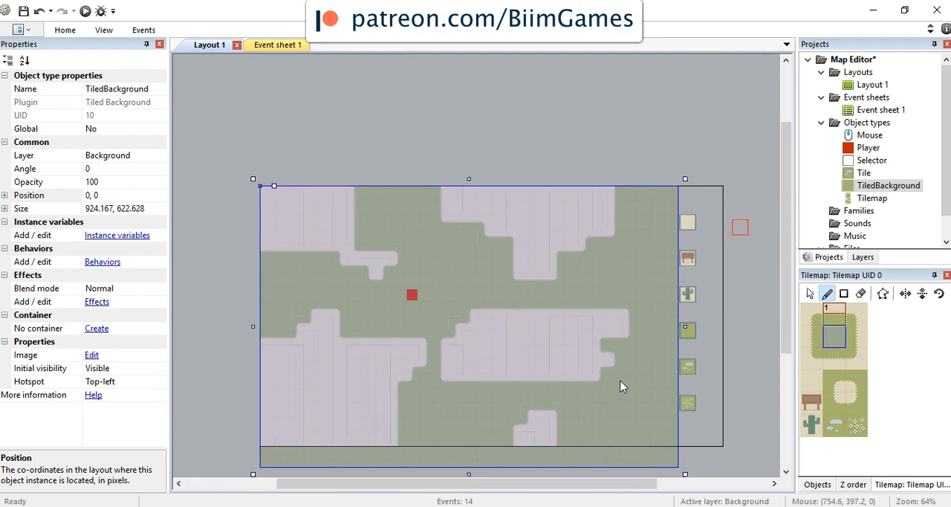
left_click_drag(680, 472, 658, 454)
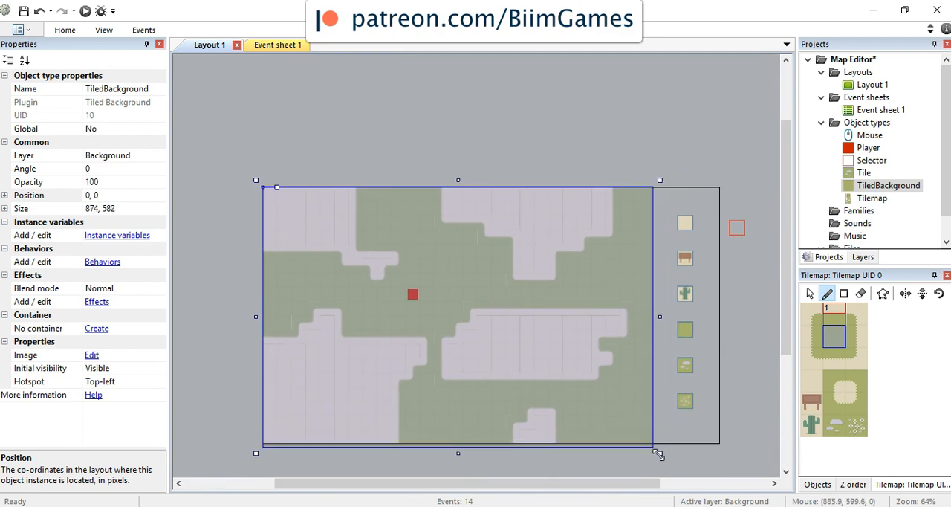
left_click(143, 209)
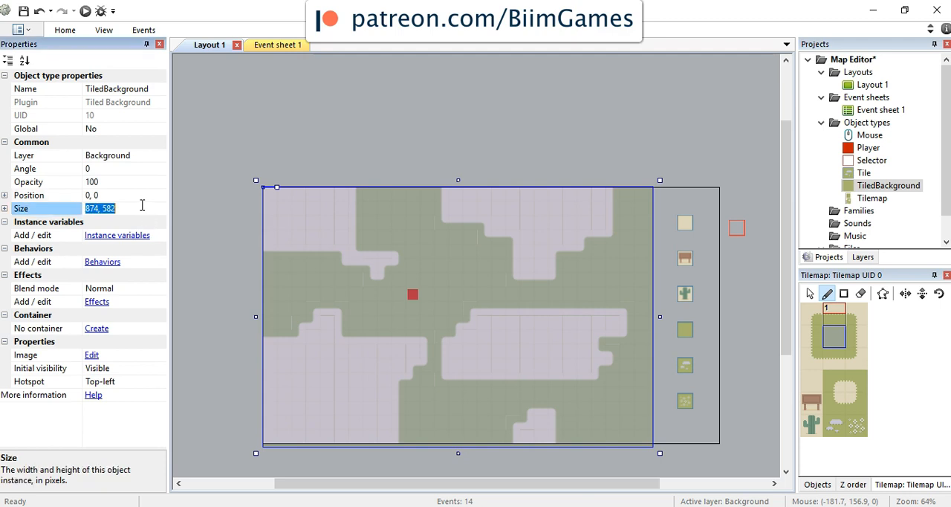
left_click(94, 208)
key("Return")
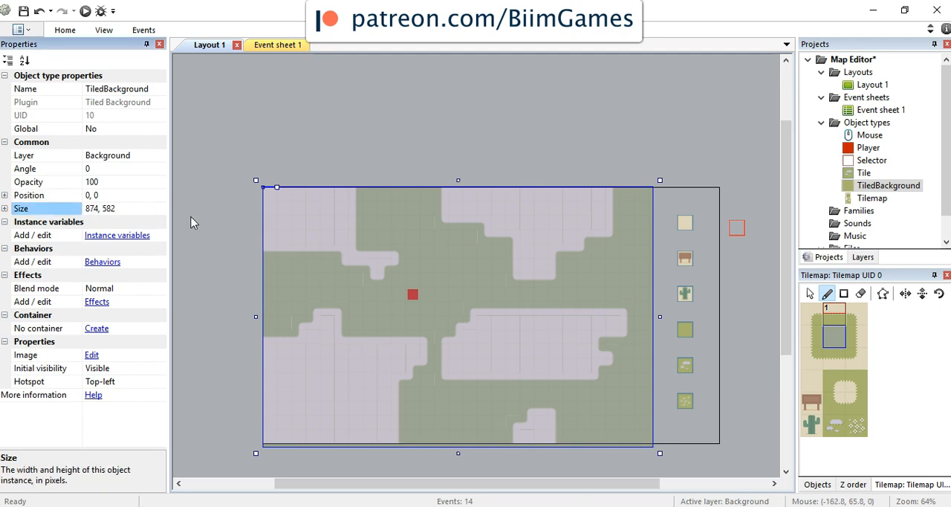
Step: Check the project's window size and set the TiledBackground object's size to 874, 576
left_click(859, 62)
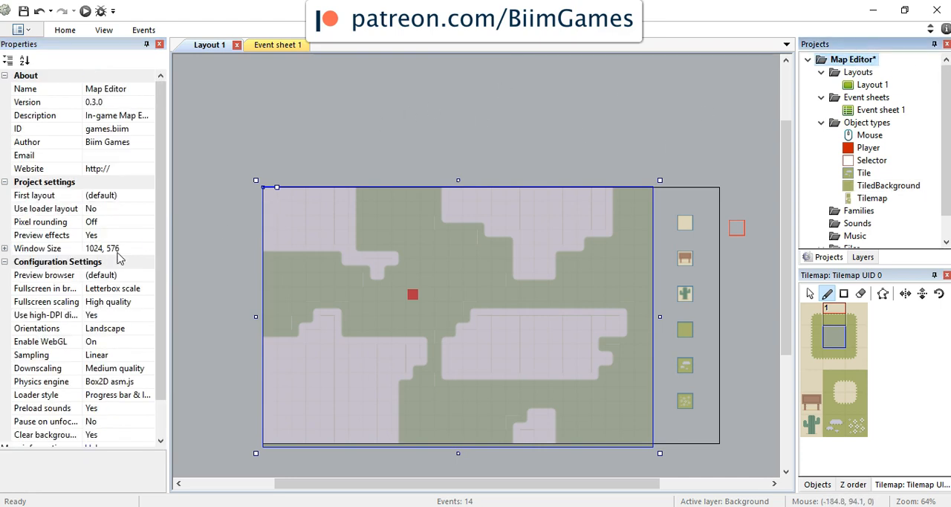
left_click(885, 186)
left_click(149, 209)
key("End")
key("BackSpace")
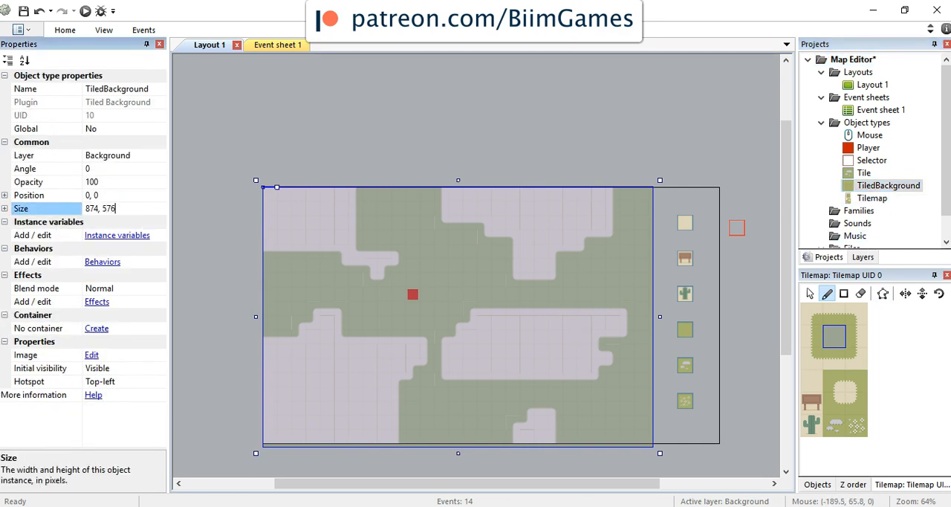
type("76")
key("Return")
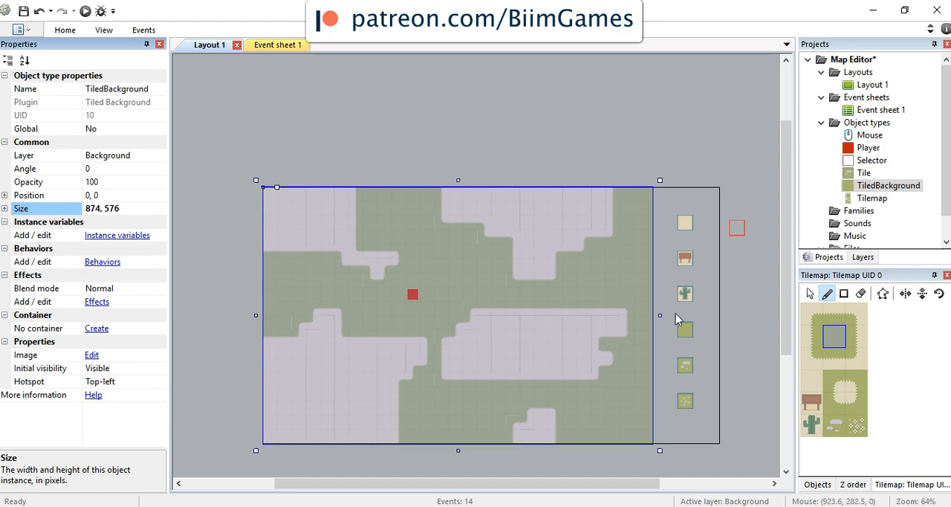
Step: Sample the grass green from the TiledBackground's image with the color picker and close the image editor
scroll(676, 319, "up", 3, "ctrl")
scroll(676, 313, "down", 5)
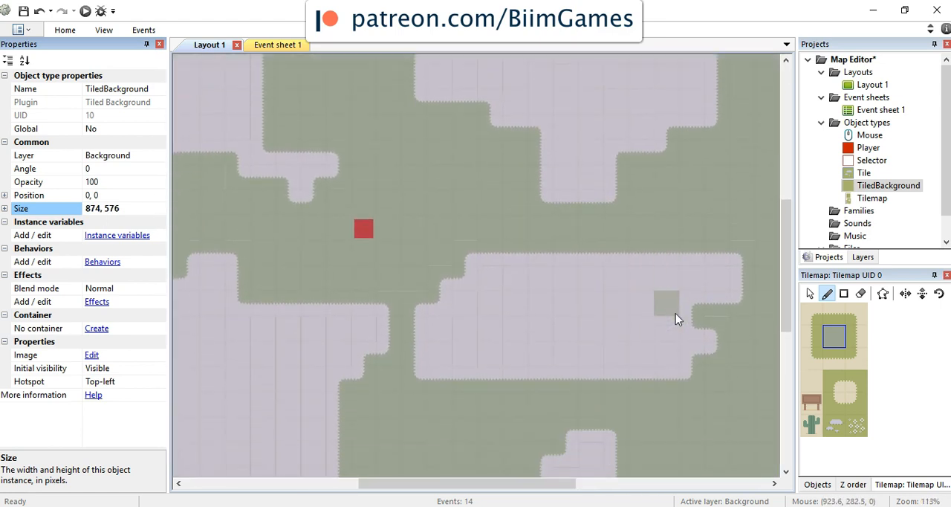
scroll(676, 313, "down", 3, "ctrl")
left_click_drag(563, 484, 583, 484)
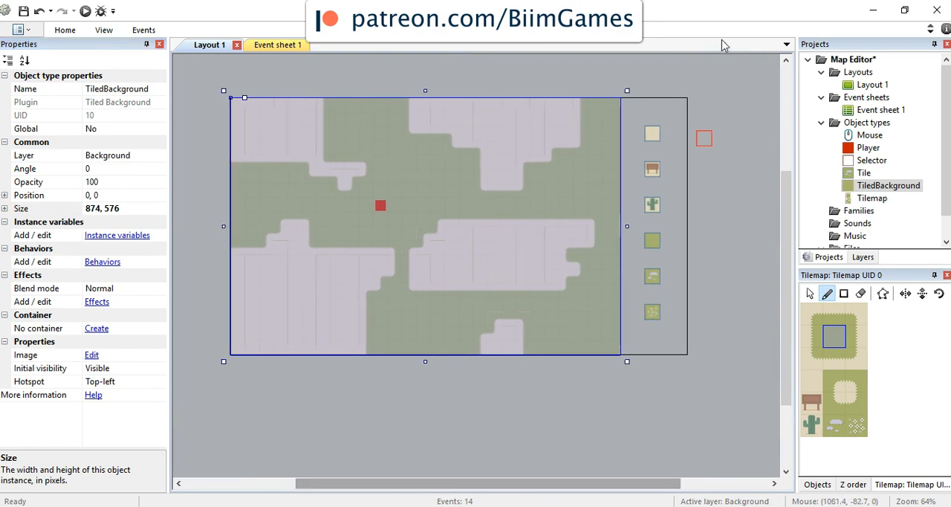
scroll(576, 240, "up", 2, "ctrl")
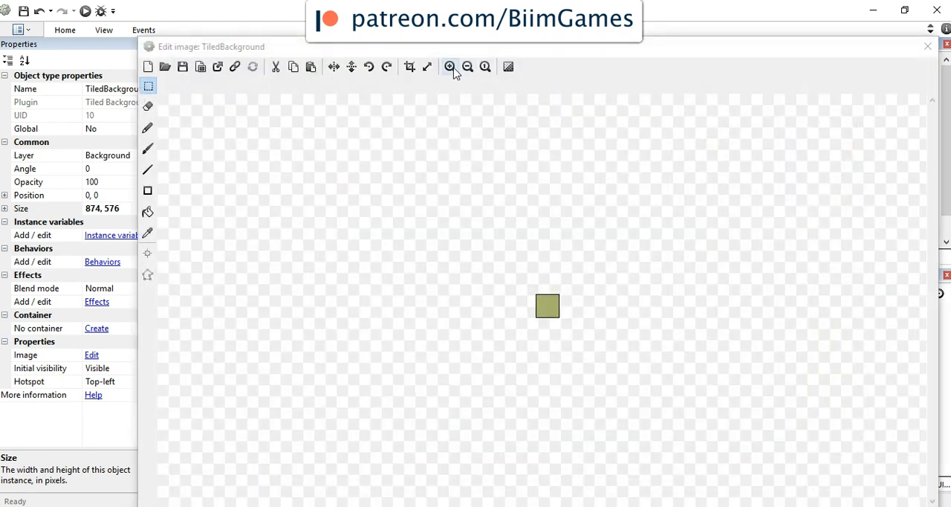
left_click(450, 67)
left_click(450, 67)
left_click(148, 233)
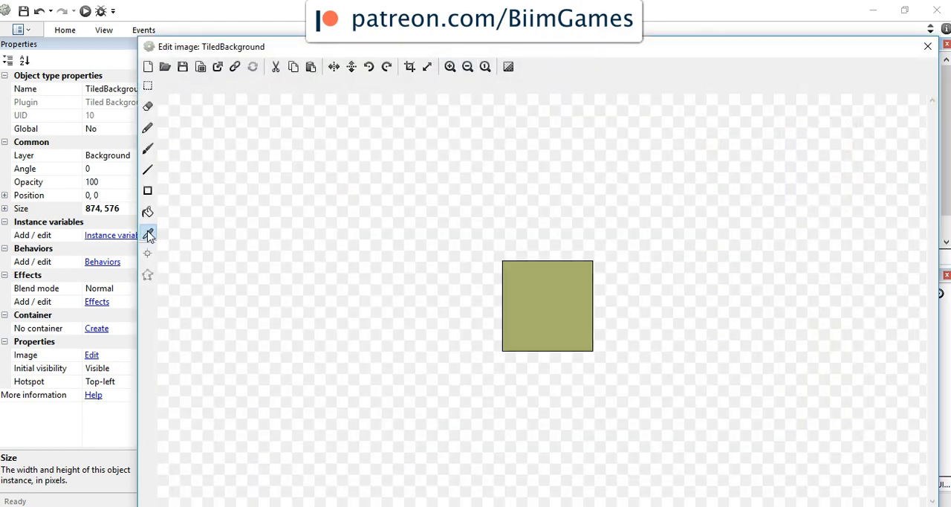
left_click(557, 301)
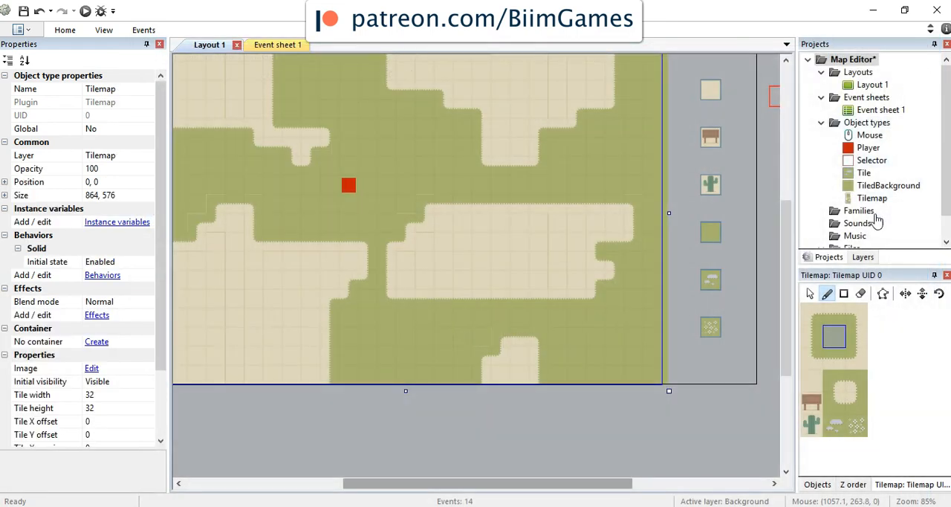
Step: Make the Background layer opaque by setting its Transparent property to No
left_click(863, 257)
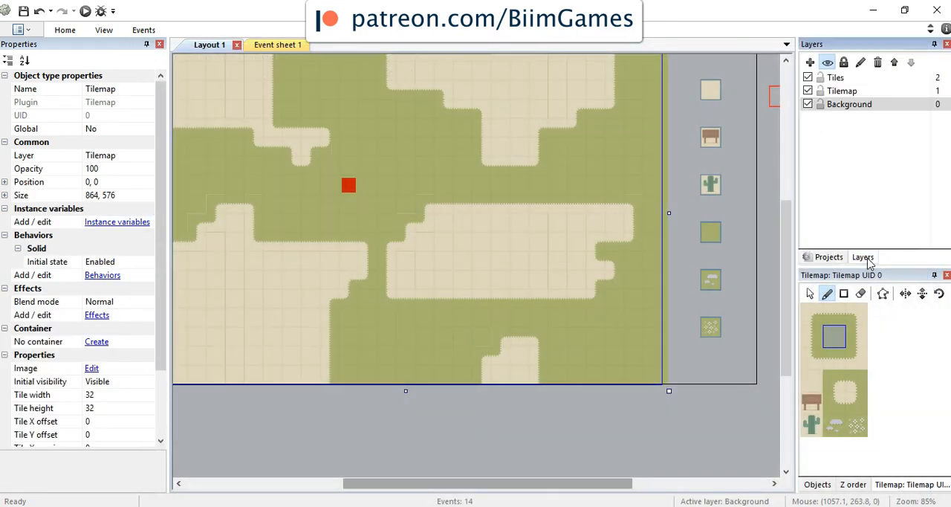
left_click(855, 106)
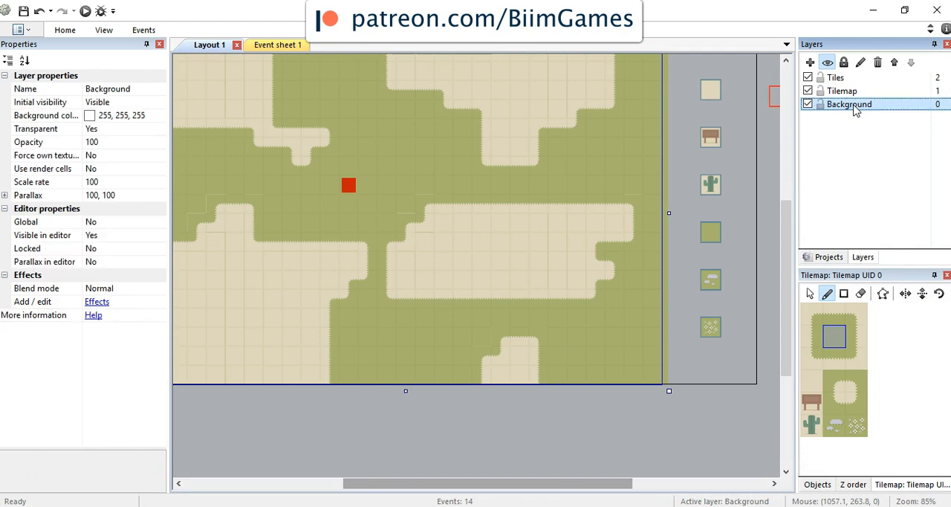
left_click(108, 132)
left_click(160, 131)
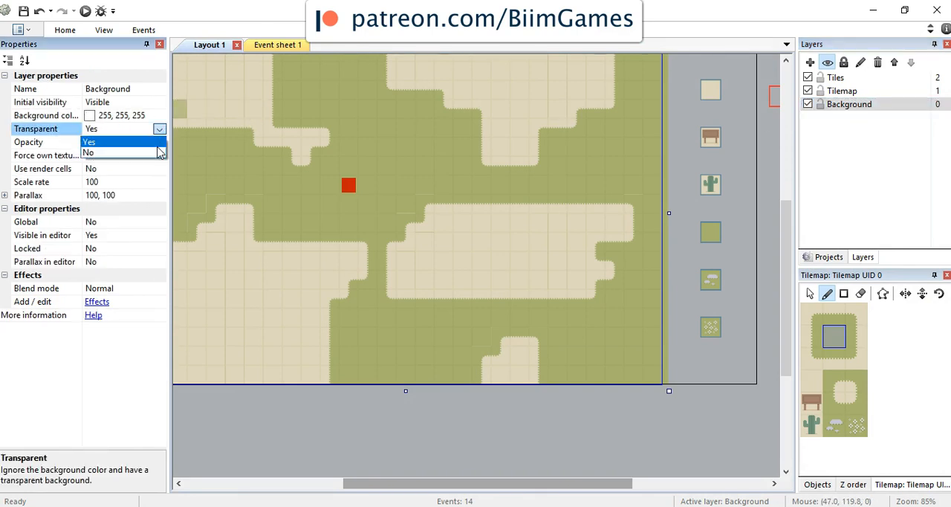
left_click(160, 152)
left_click(92, 117)
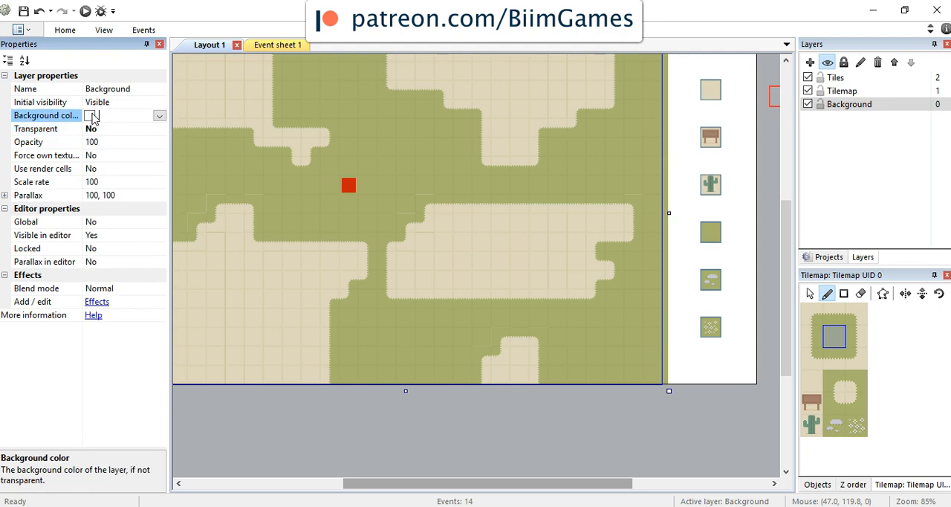
left_click(159, 116)
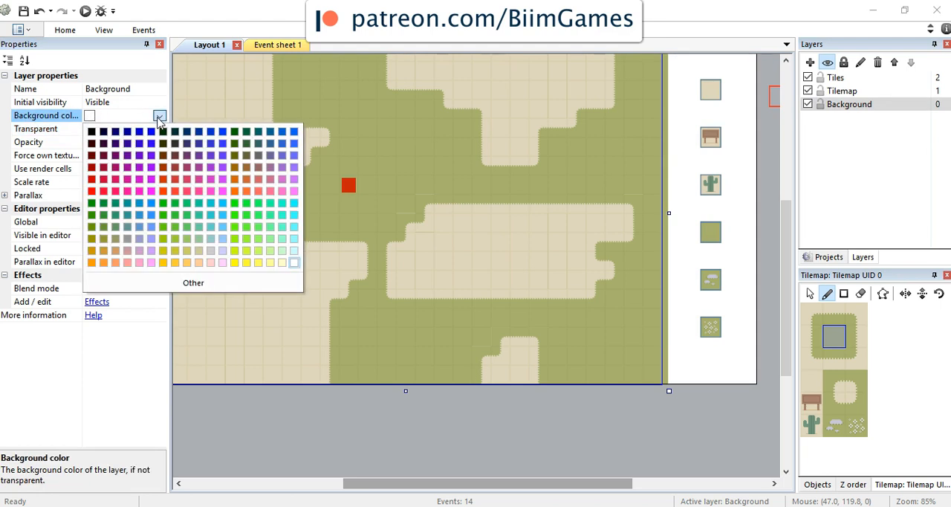
left_click(199, 282)
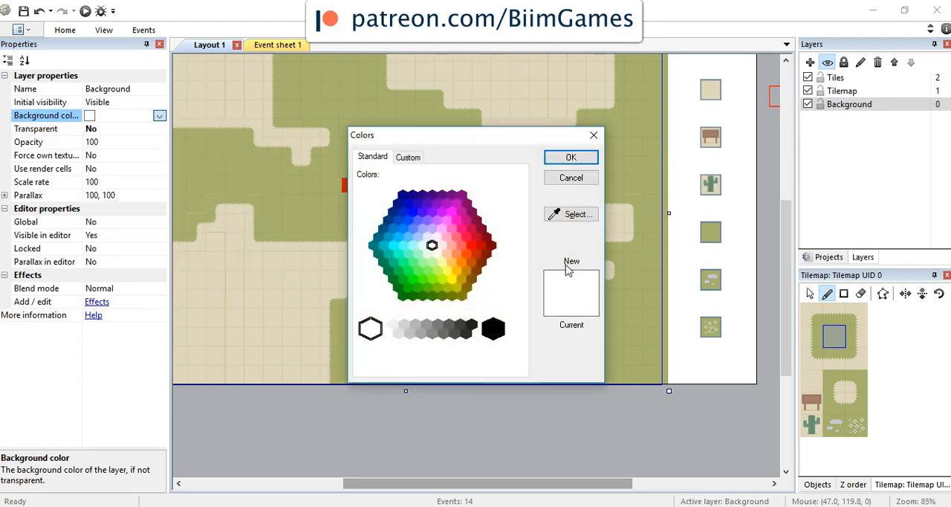
left_click(409, 158)
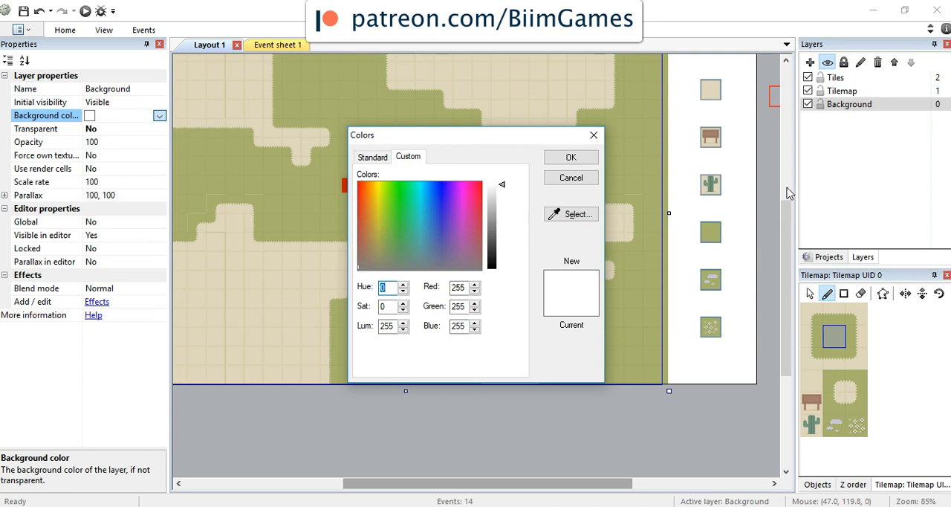
left_click(594, 179)
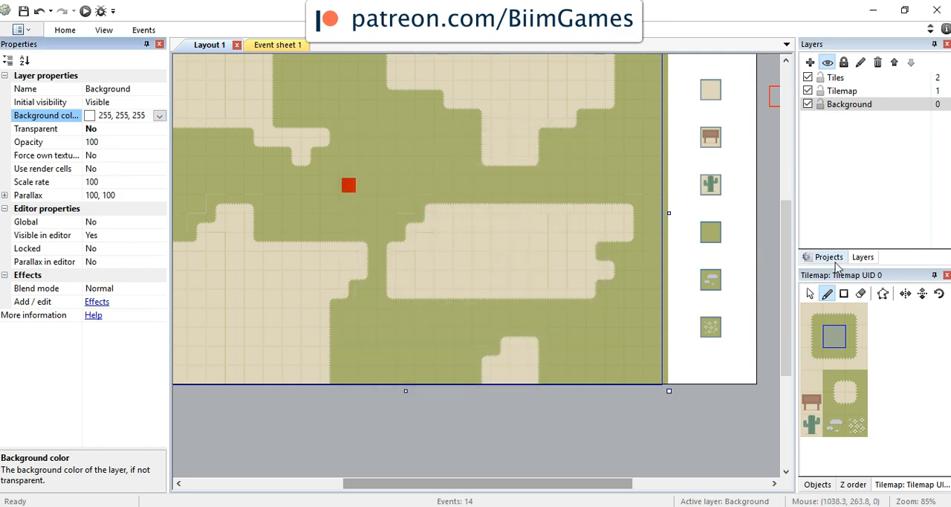
Step: Read the RGB values of the sampled grass green in the TiledBackground's image and close the image editor
left_click(825, 258)
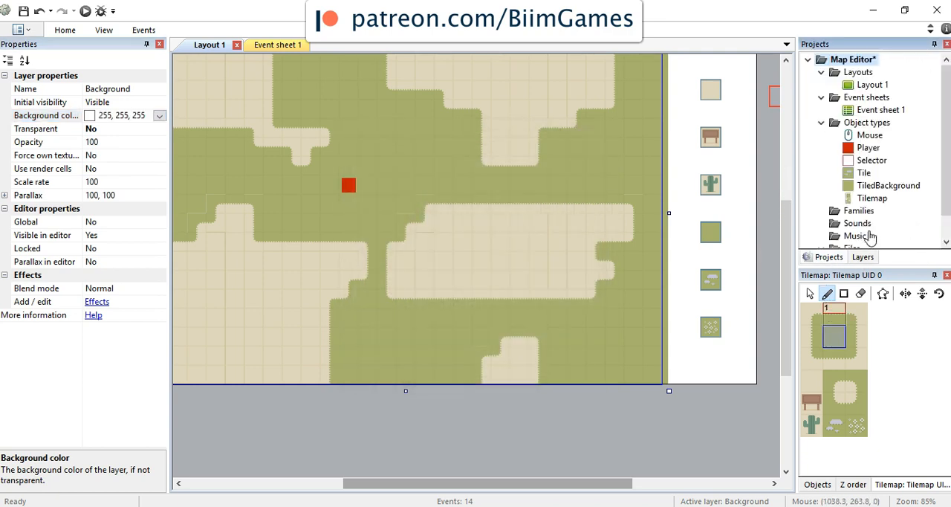
double_click(889, 188)
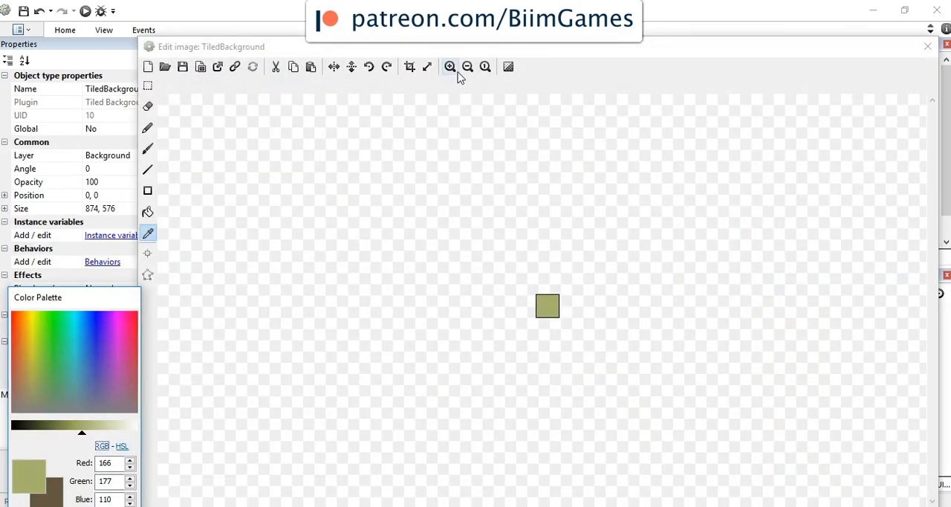
left_click(451, 67)
left_click(451, 67)
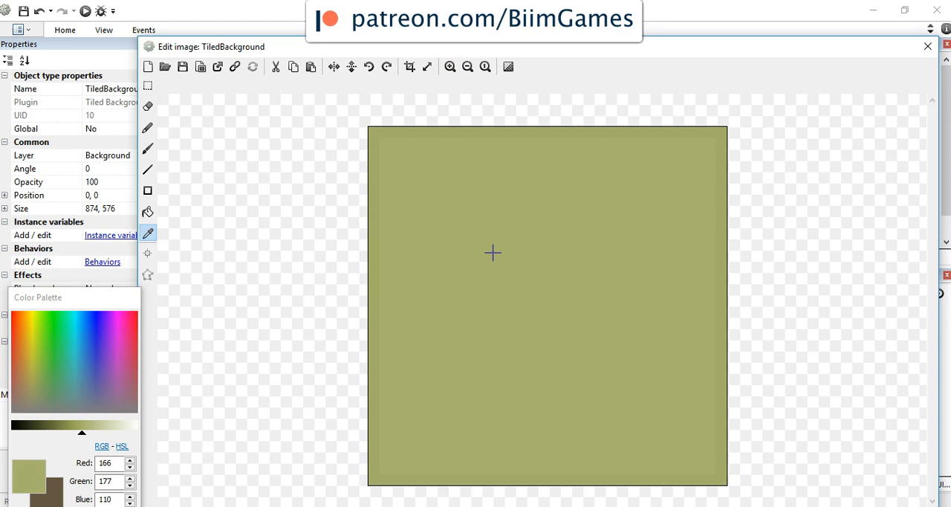
left_click_drag(108, 299, 113, 275)
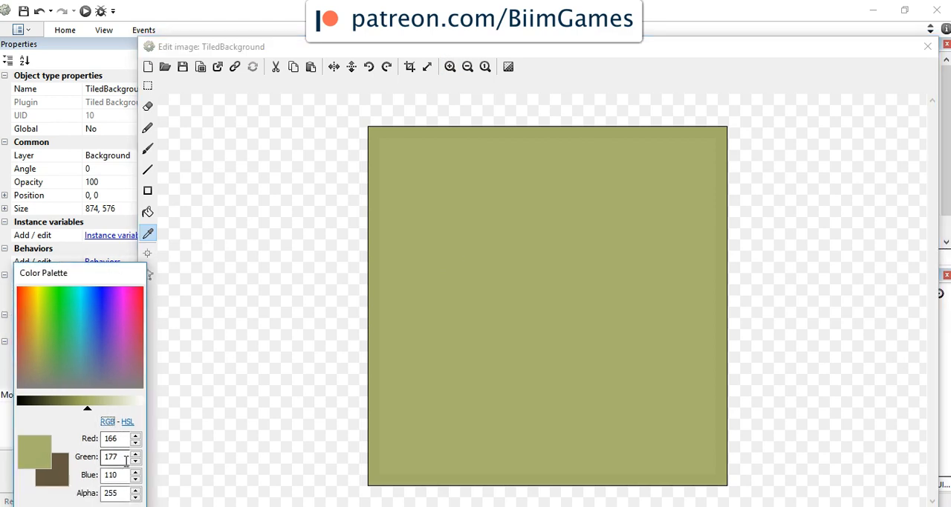
left_click(927, 48)
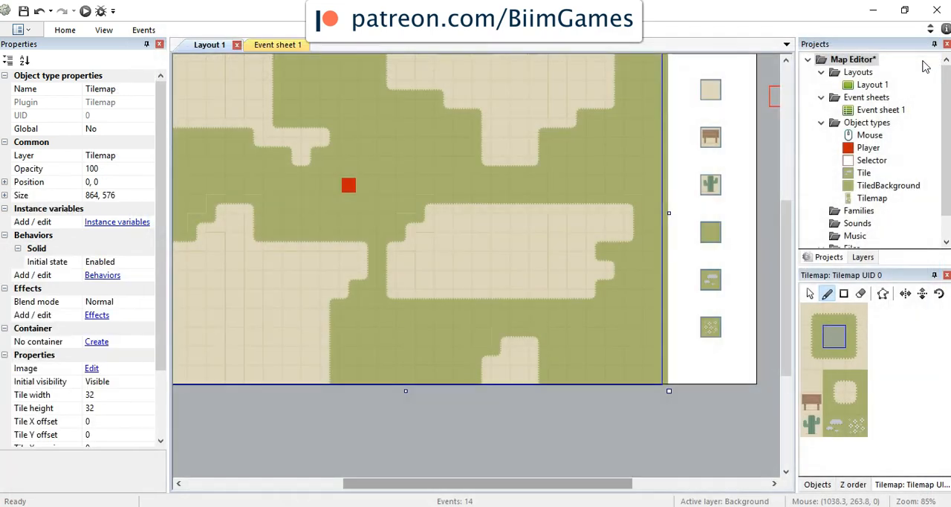
Step: Set the Background layer's background color to the custom RGB value 166, 177, 110
left_click(871, 85)
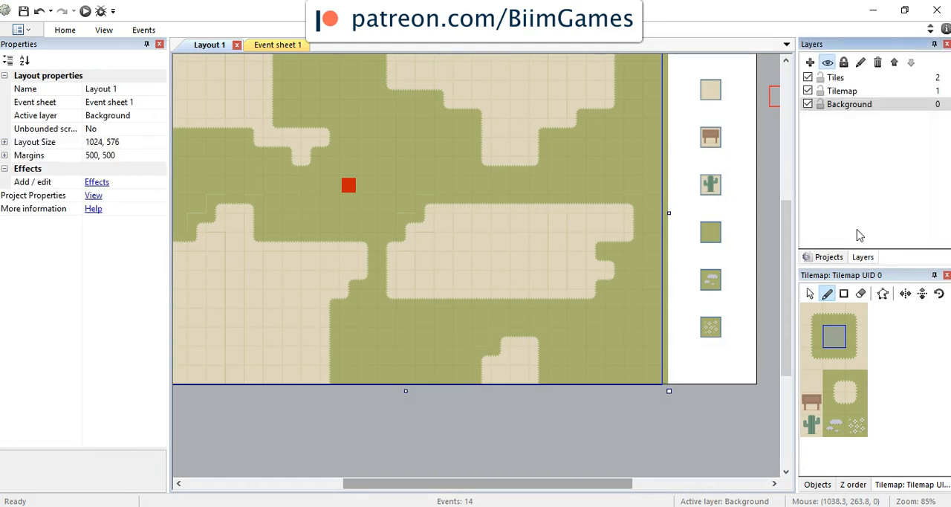
left_click(861, 106)
left_click(148, 119)
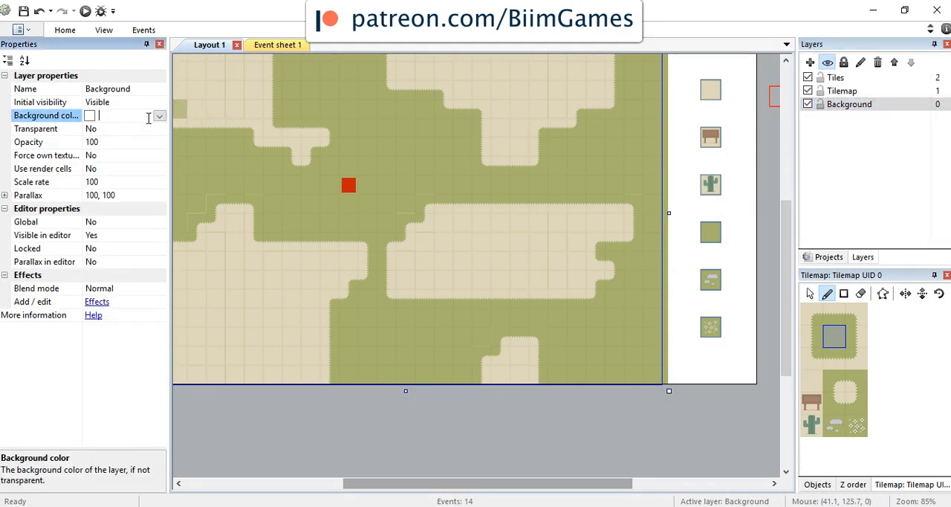
left_click(160, 116)
left_click(193, 283)
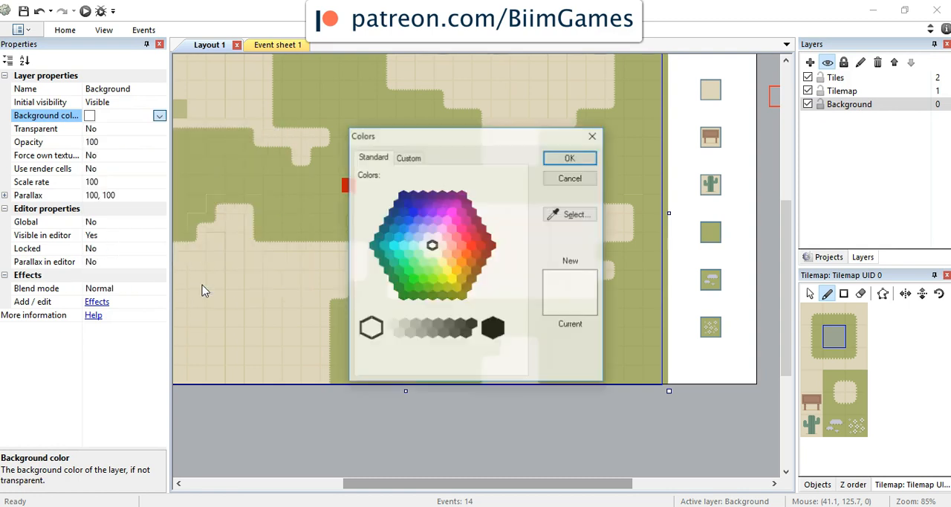
left_click(408, 157)
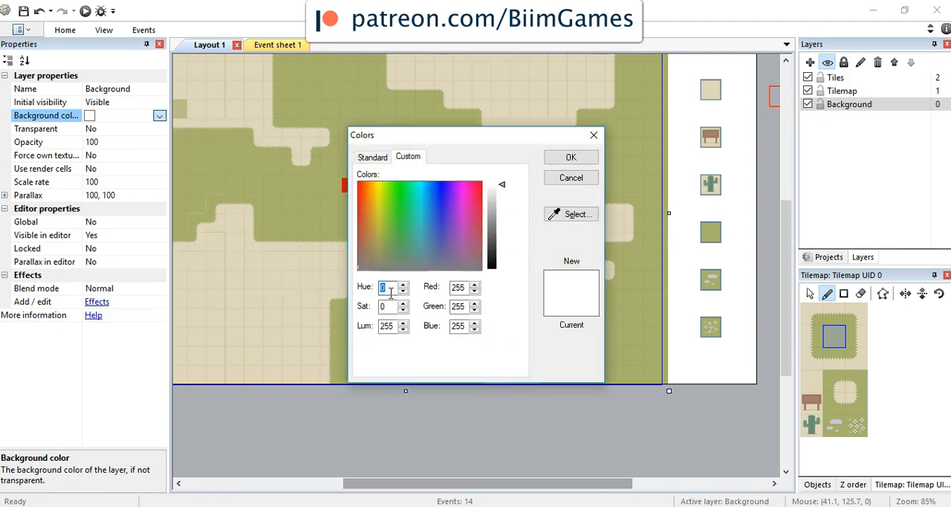
double_click(458, 288)
left_click_drag(457, 290, 453, 289)
left_click(453, 288)
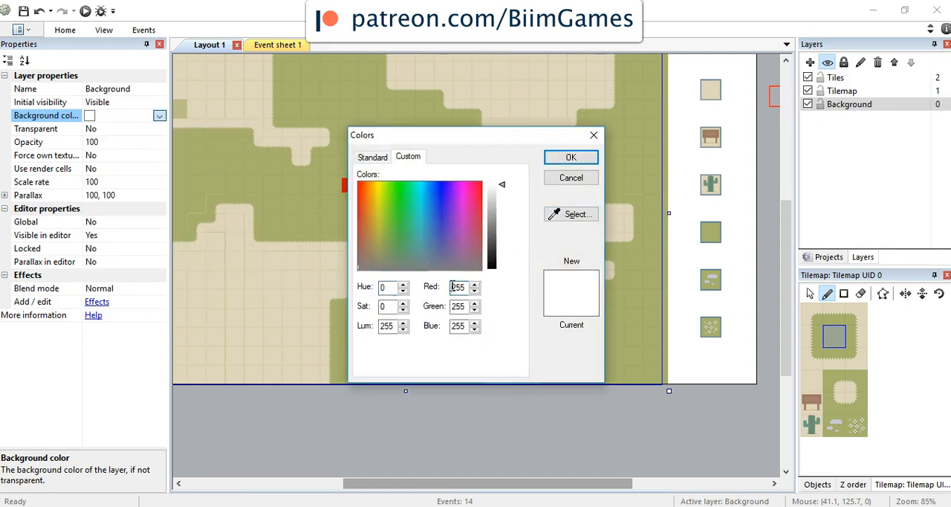
key("Delete")
key("Delete")
key("Delete")
type("166")
key("Tab")
type("177")
key("Tab")
type("110")
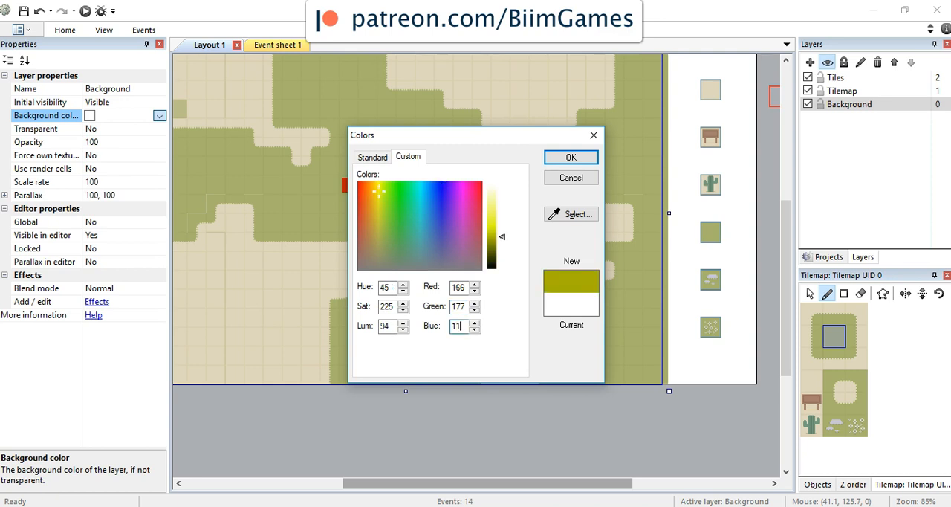
left_click(569, 157)
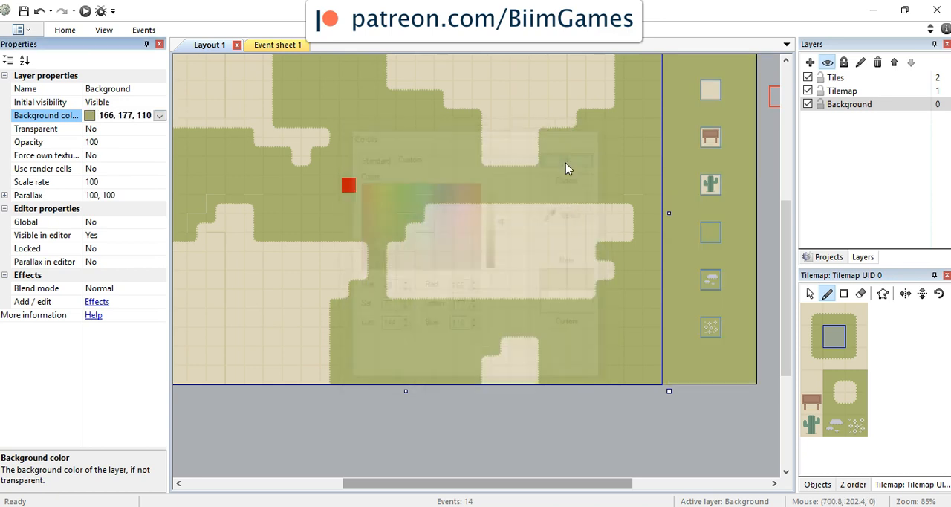
left_click(561, 435)
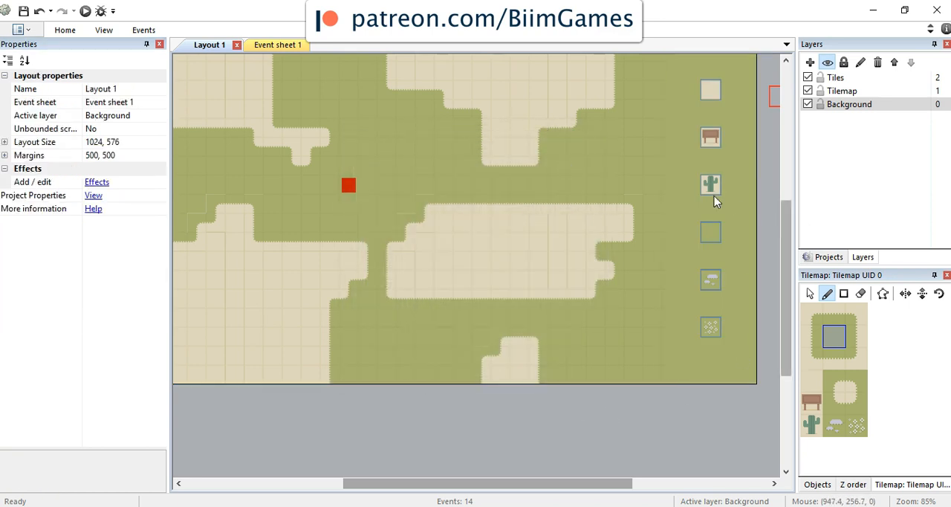
Step: Inspect the tile palette area up close and change the Background layer's background color to yellow 204, 204, 51
scroll(703, 213, "up", 5, "ctrl")
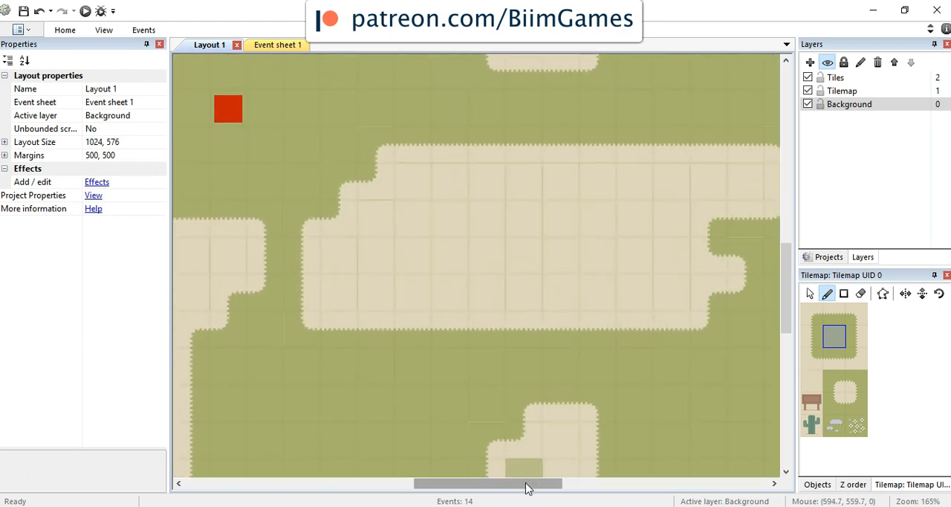
left_click_drag(528, 480, 647, 497)
scroll(393, 275, "up", 2, "ctrl")
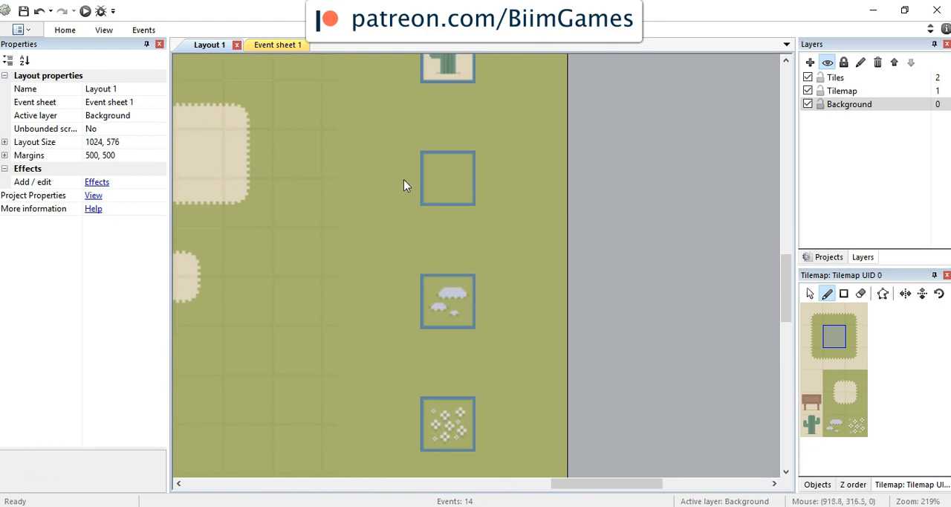
left_click(848, 113)
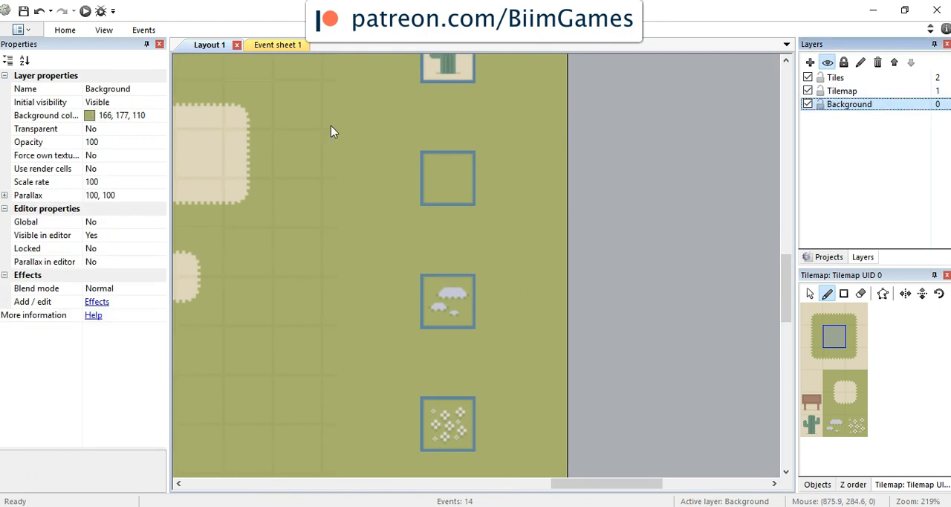
left_click(101, 117)
left_click(159, 116)
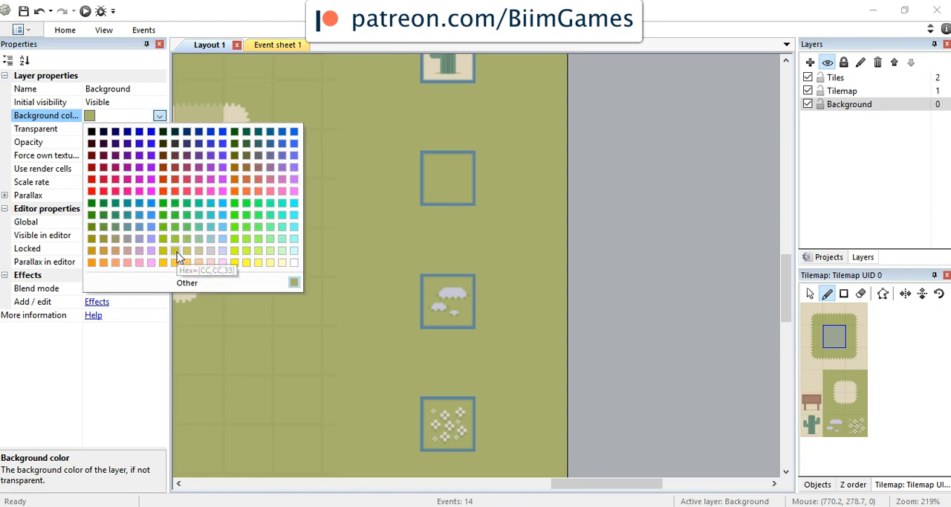
left_click(234, 261)
Step: Run the layout preview, move the Player right and left beside the yellow tile palette, and return to the editor
scroll(359, 163, "down", 5, "ctrl")
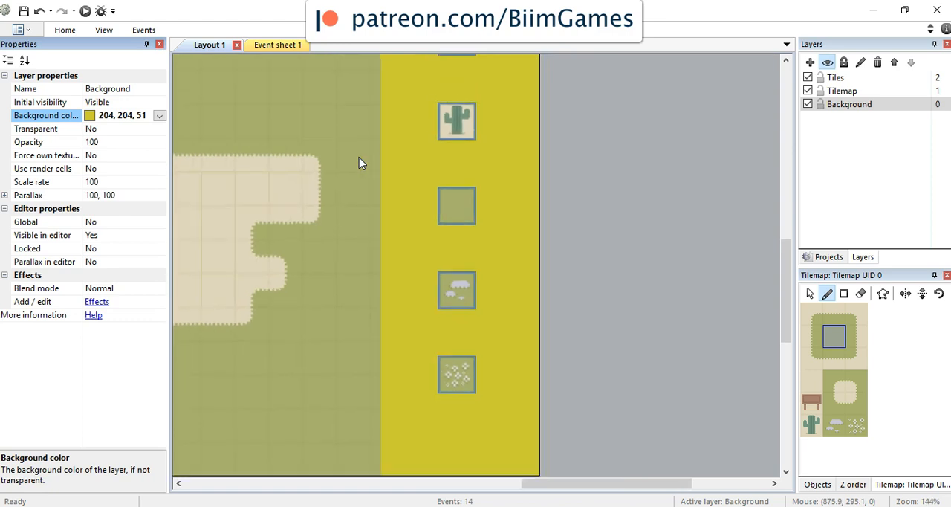
scroll(359, 157, "down", 3, "ctrl")
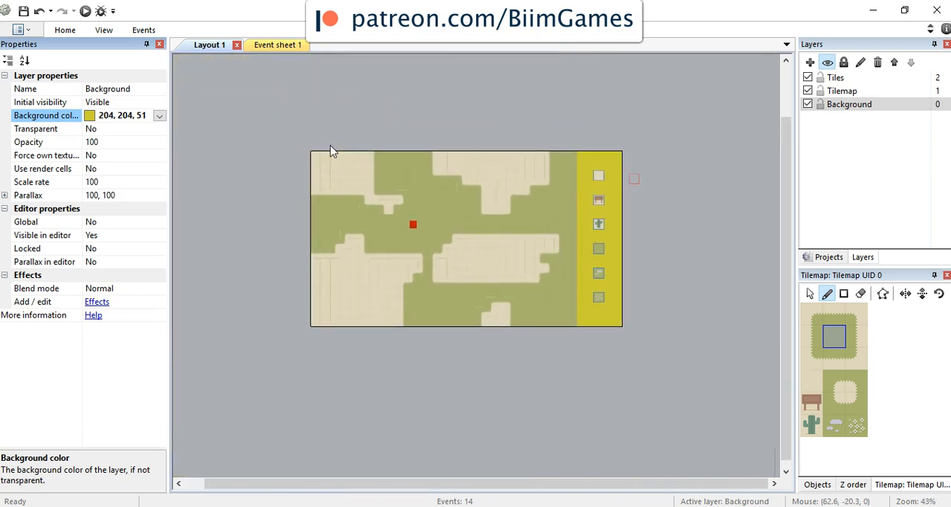
left_click(85, 11)
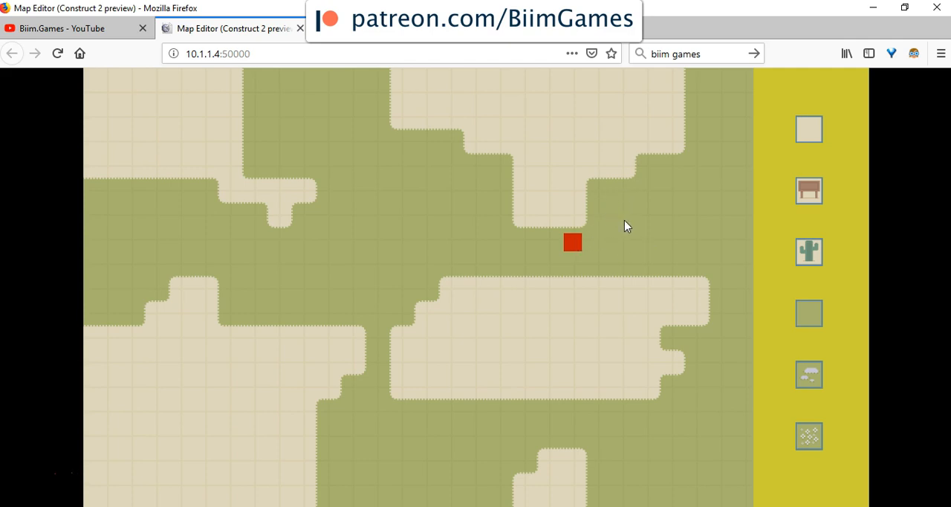
key("Right")
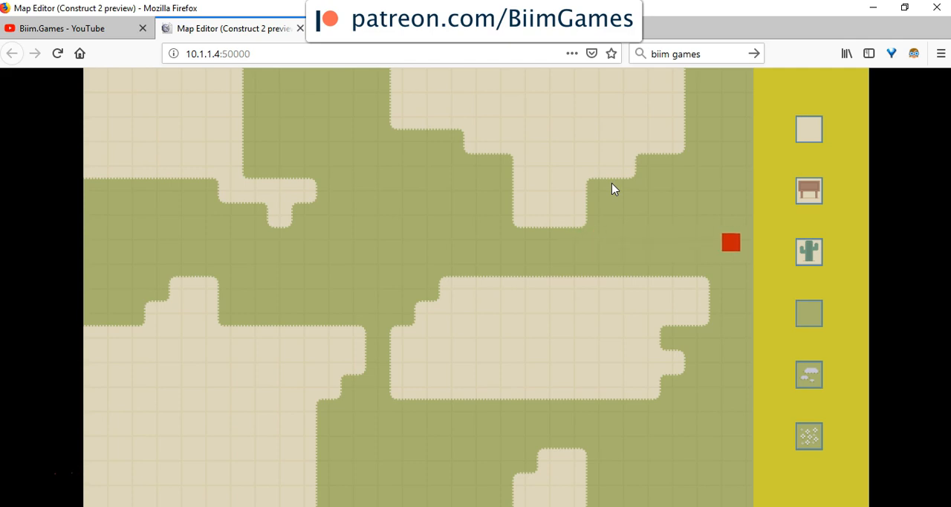
key("Left")
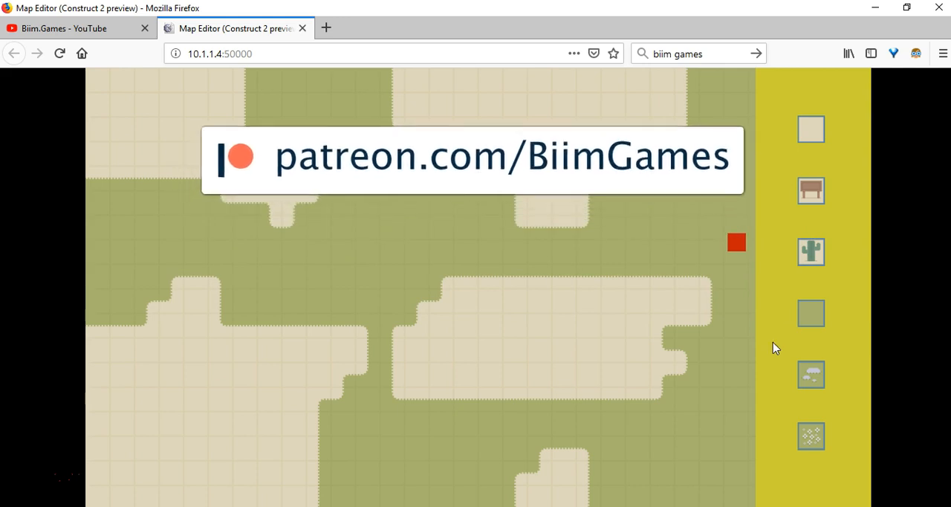
left_click(569, 505)
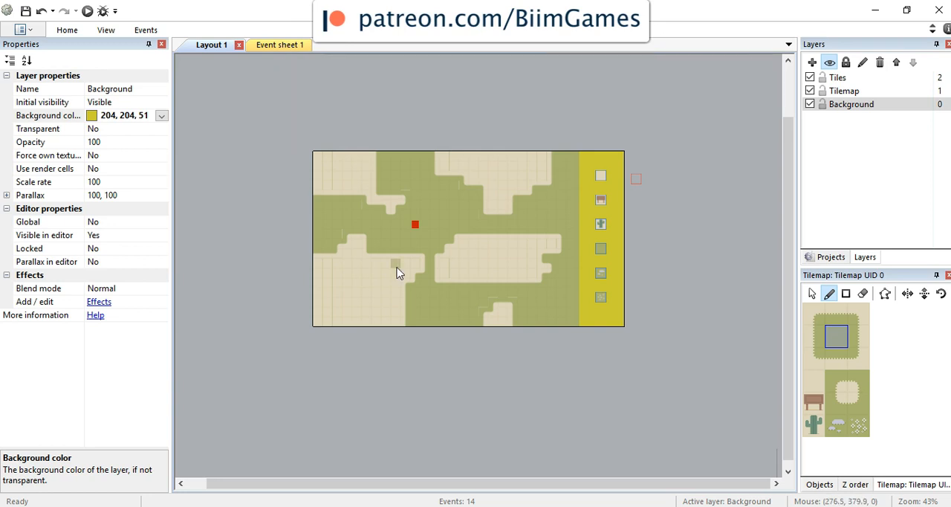
Step: Review the Player's behavior list and examine the Directions options of its 8Direction behavior, leaving the setting as is
left_click(285, 47)
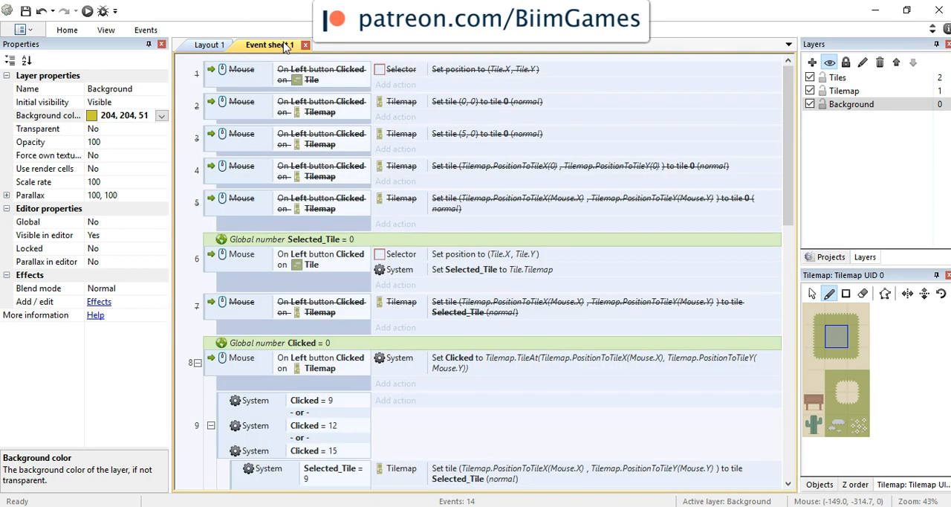
left_click(223, 46)
left_click(829, 257)
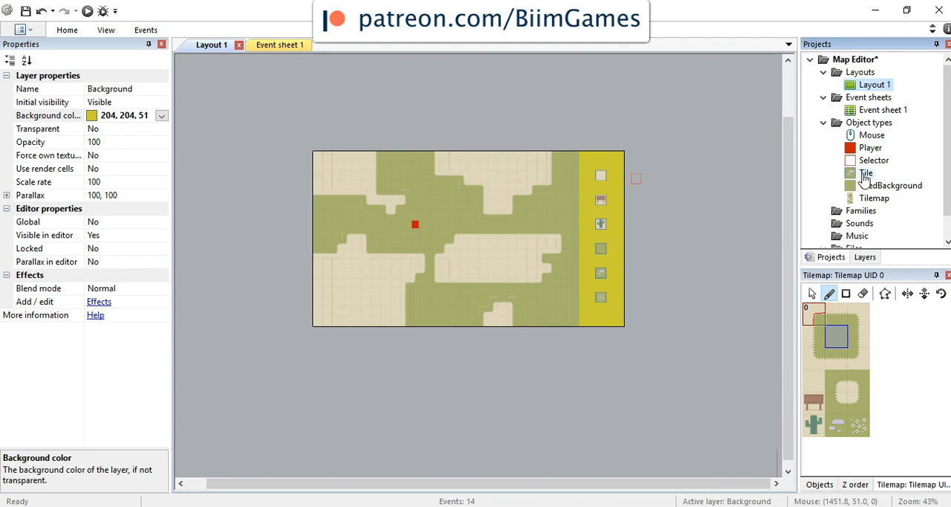
left_click(869, 148)
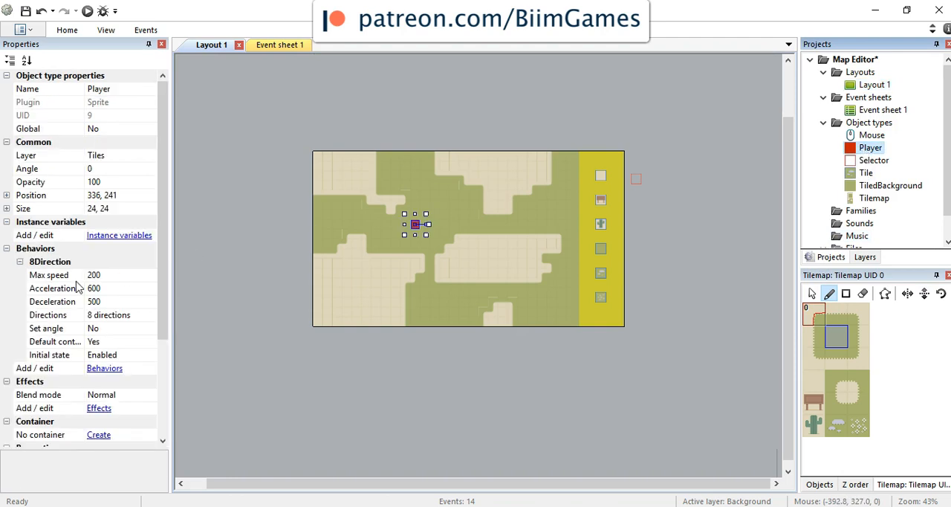
left_click(105, 368)
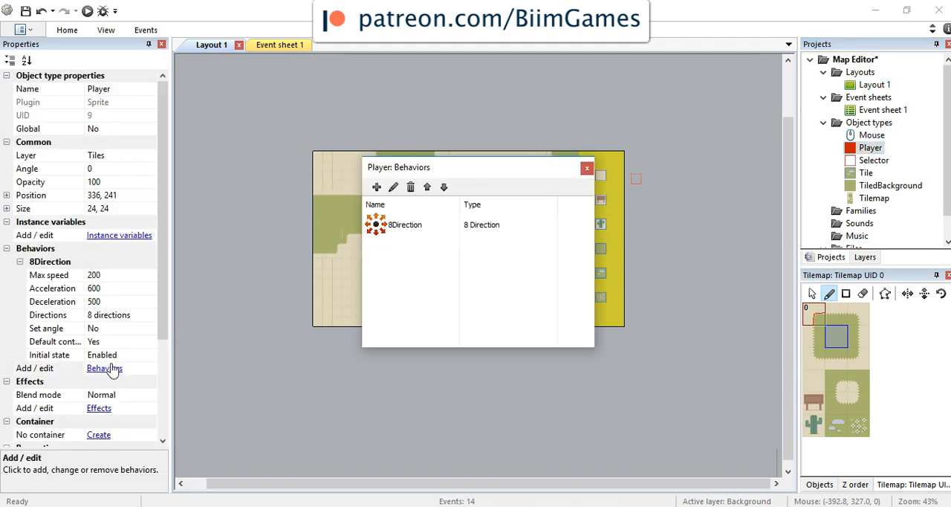
left_click(403, 225)
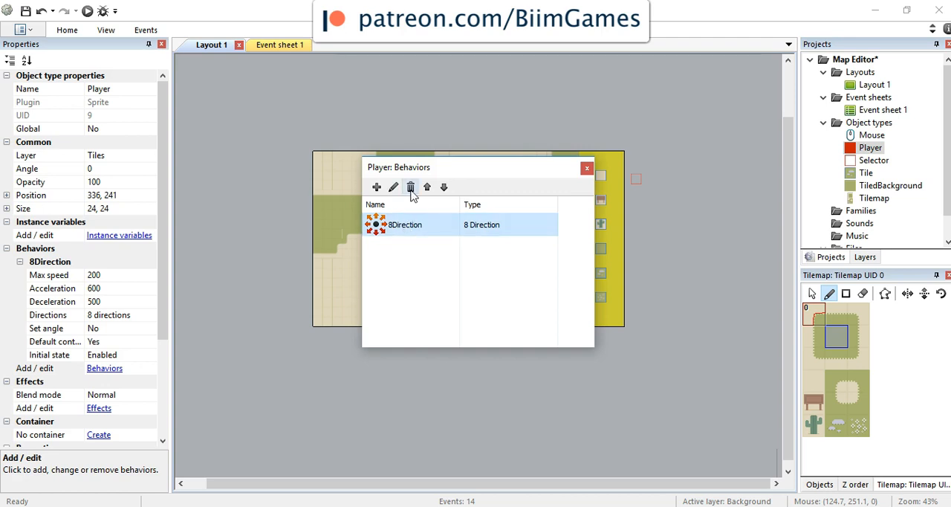
left_click(149, 315)
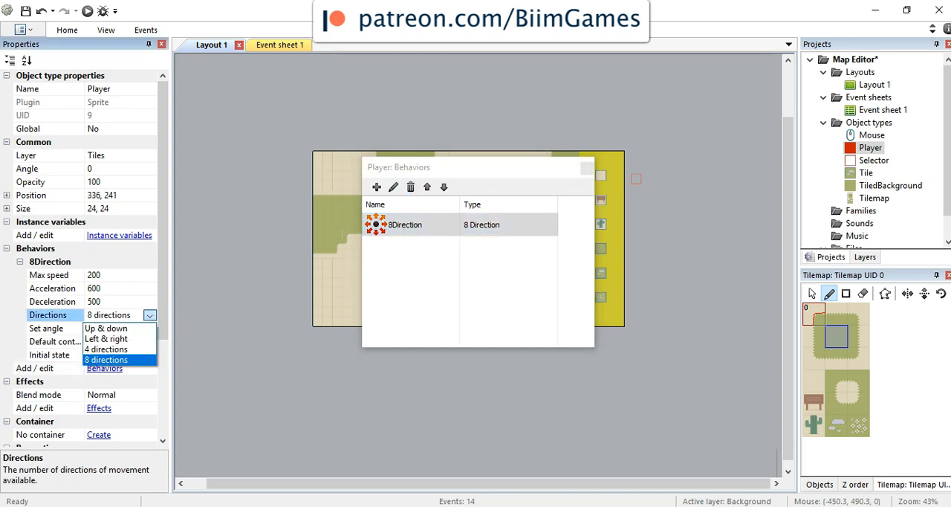
left_click(17, 308)
left_click(182, 300)
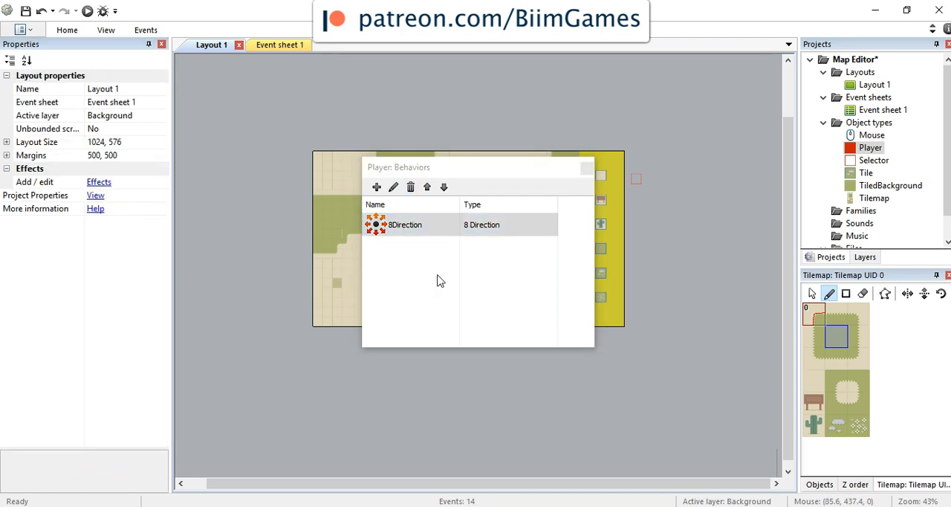
Step: Set the initial state of the Player's 8Direction behavior to Disabled
left_click(399, 228)
left_click(399, 229)
left_click(376, 236)
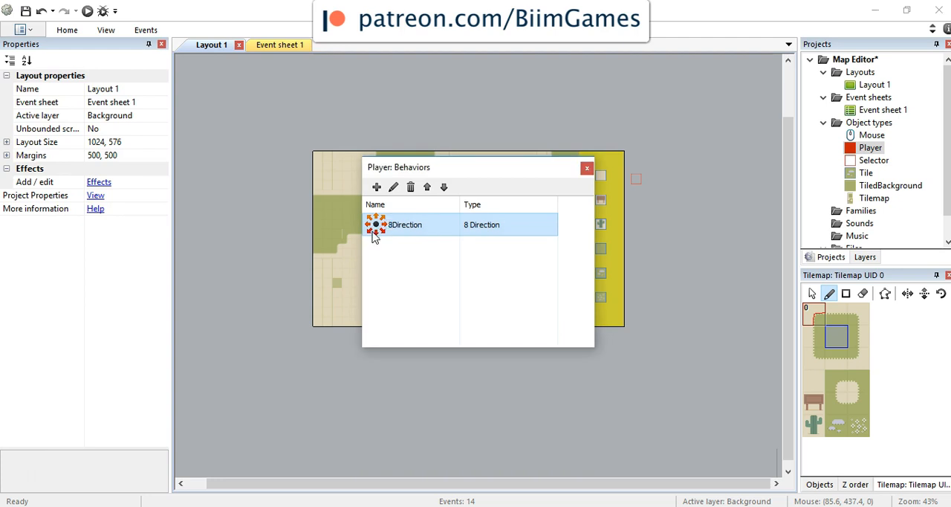
left_click(854, 153)
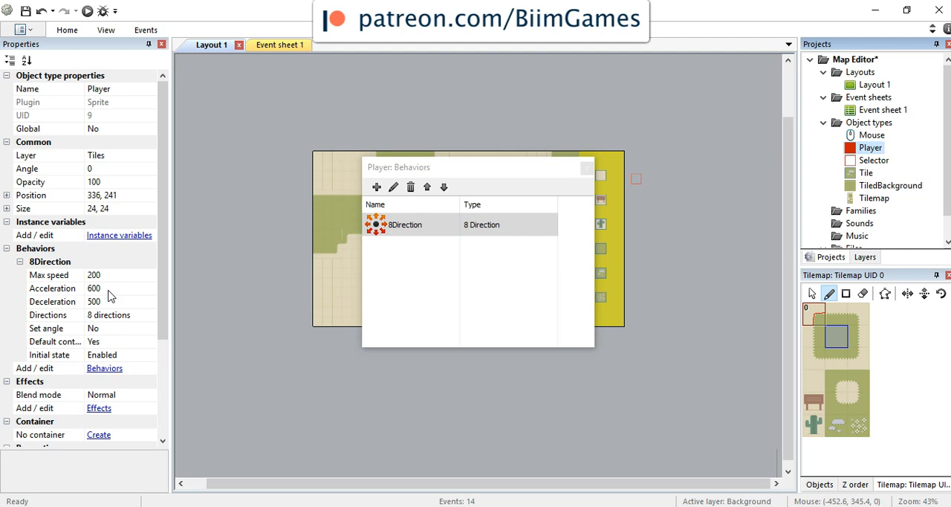
left_click(138, 357)
left_click(150, 358)
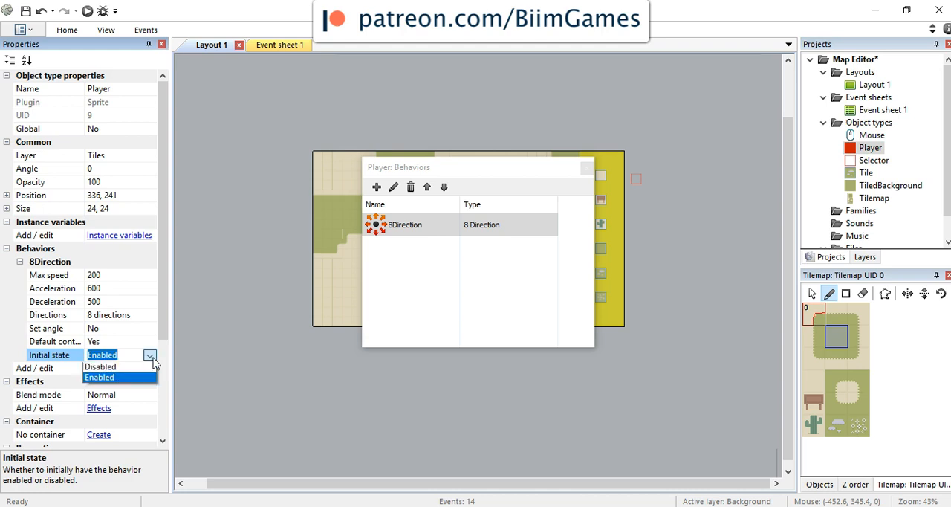
left_click(152, 367)
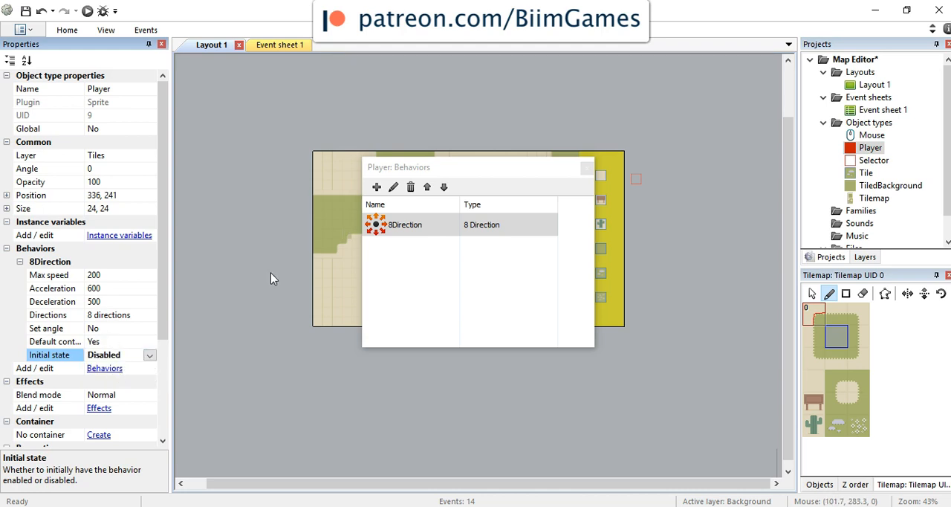
Step: Add the Platform behavior to the Player, look over its properties, and close the behavior list
left_click(377, 186)
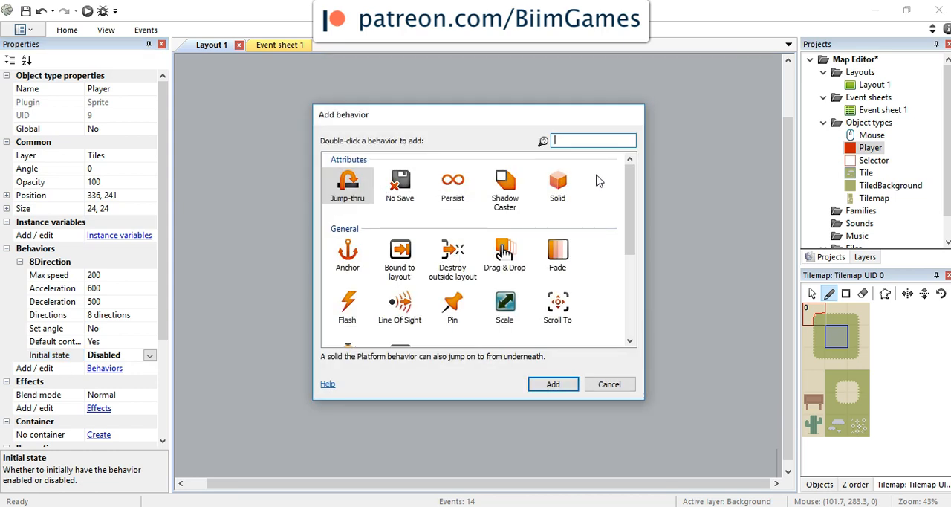
type("pl")
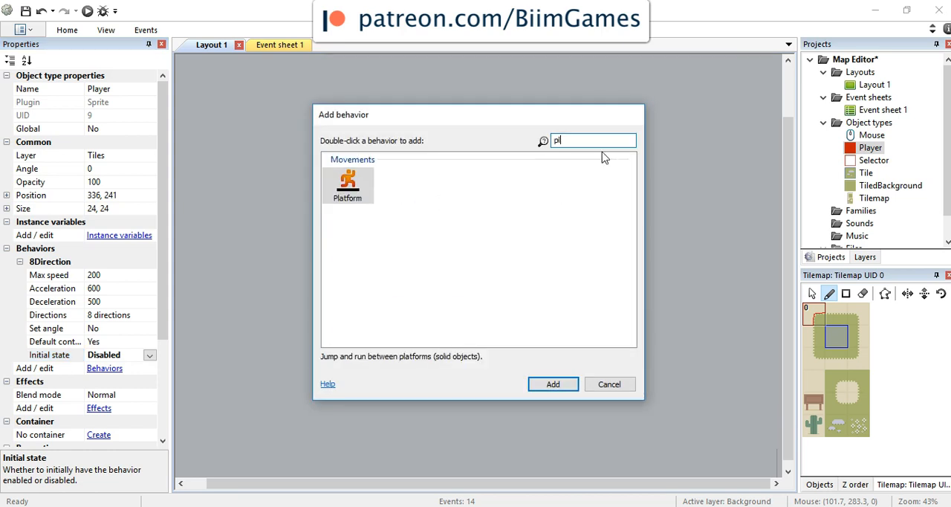
left_click(367, 186)
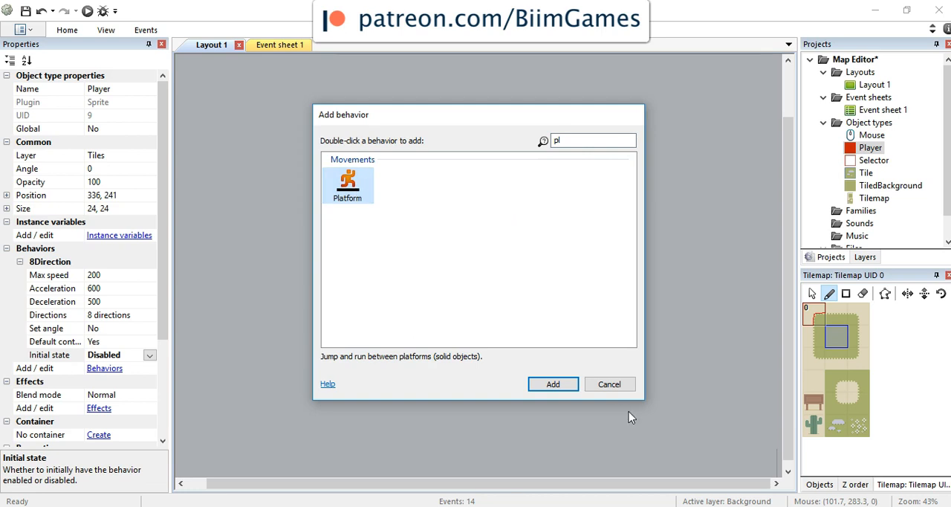
left_click(567, 386)
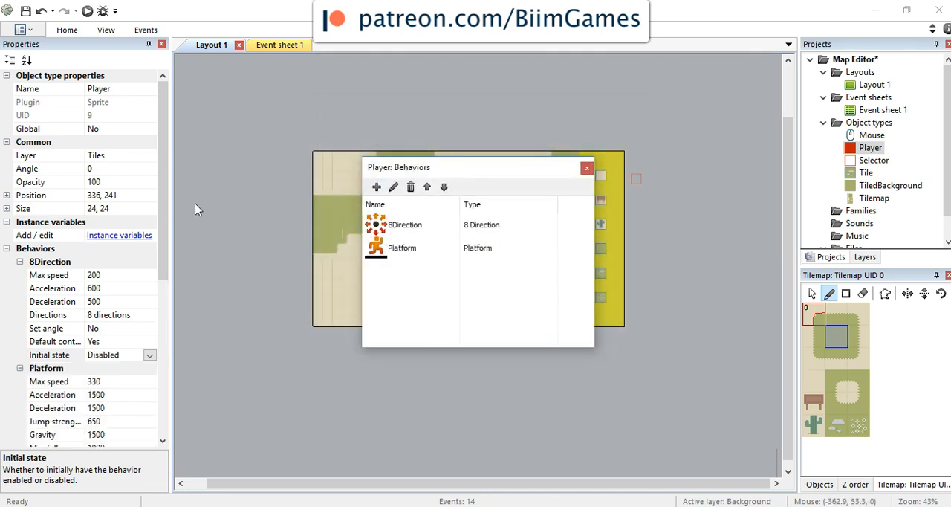
left_click_drag(165, 155, 169, 214)
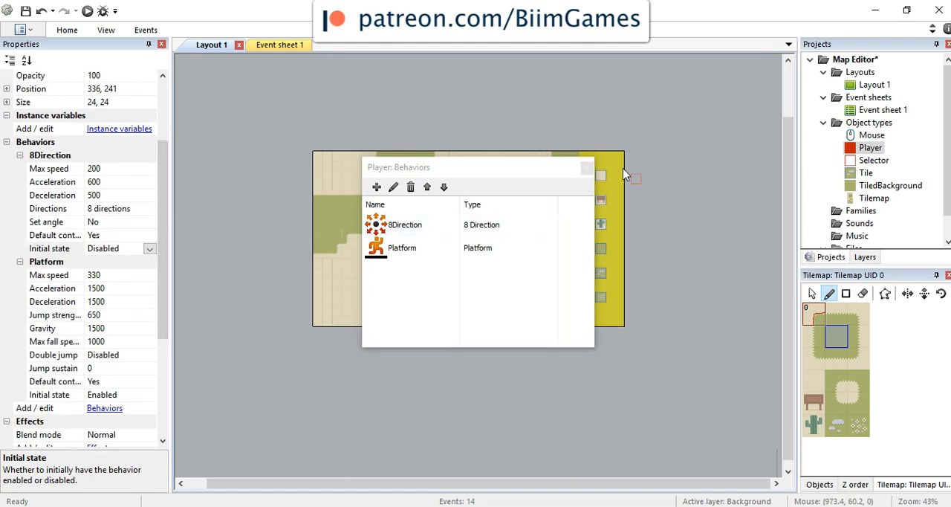
left_click(587, 168)
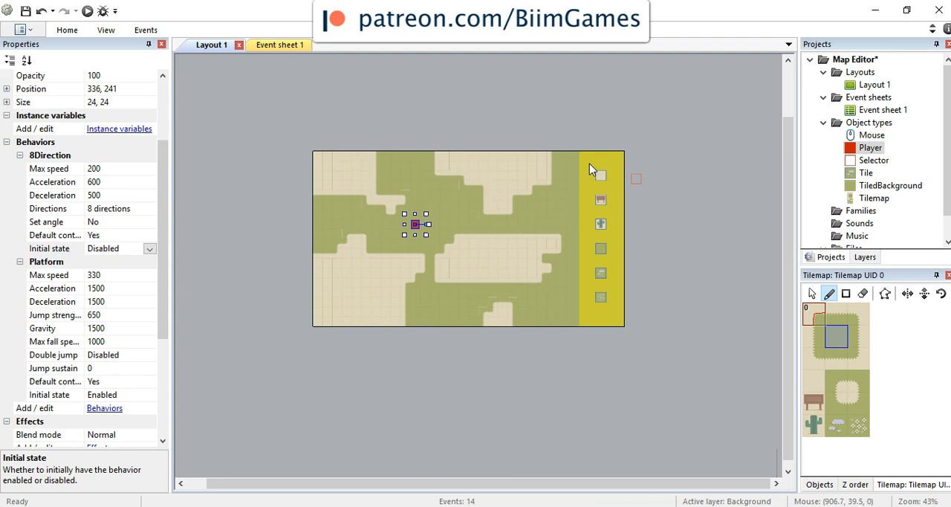
Step: Run the layout preview, test the Player jumping and moving left and right over the solid tiles, and return to the editor
left_click(88, 11)
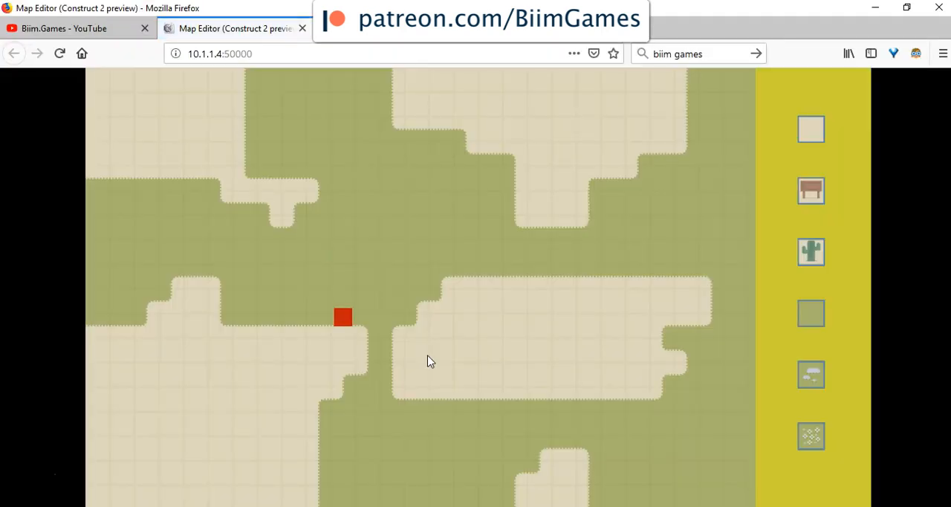
key("Up")
key("Up")
key("Left")
key("Right")
key("Up")
key("Left")
key("Left")
key("Right")
key("Up")
key("Right")
key("Up")
key("Left")
key("Up")
key("Right")
key("Up")
key("Left")
key("Left")
key("Right")
left_click(567, 506)
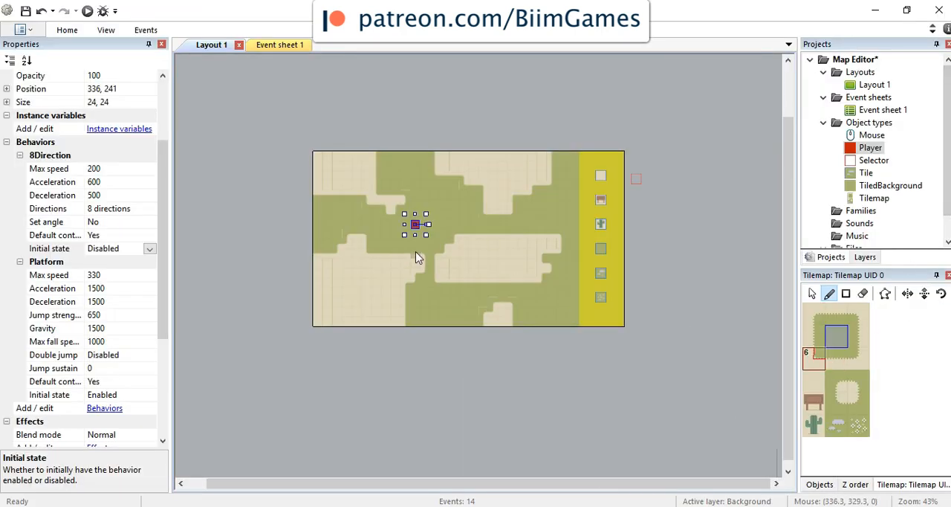
Step: In the Tile 11 collision polygon, set the upper-left point's Y to 17 and close the polygon editor
double_click(866, 382)
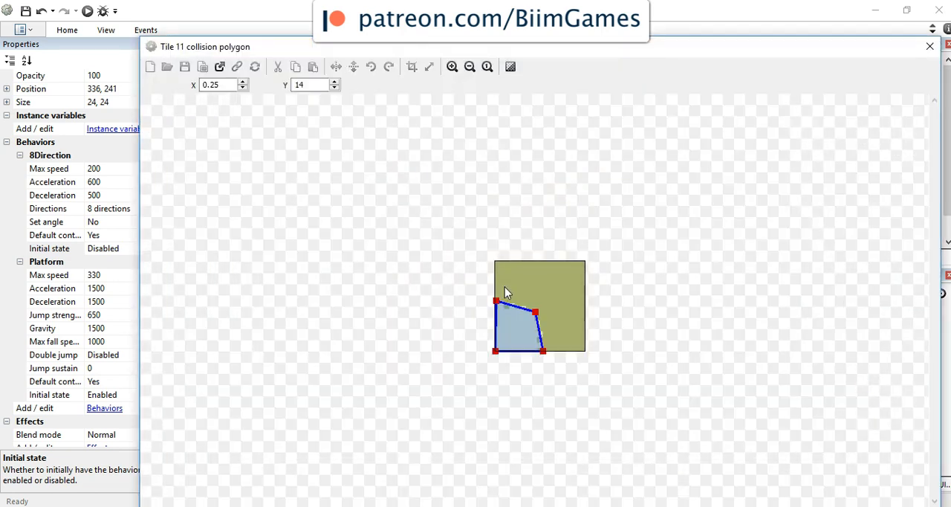
left_click(496, 300)
double_click(320, 87)
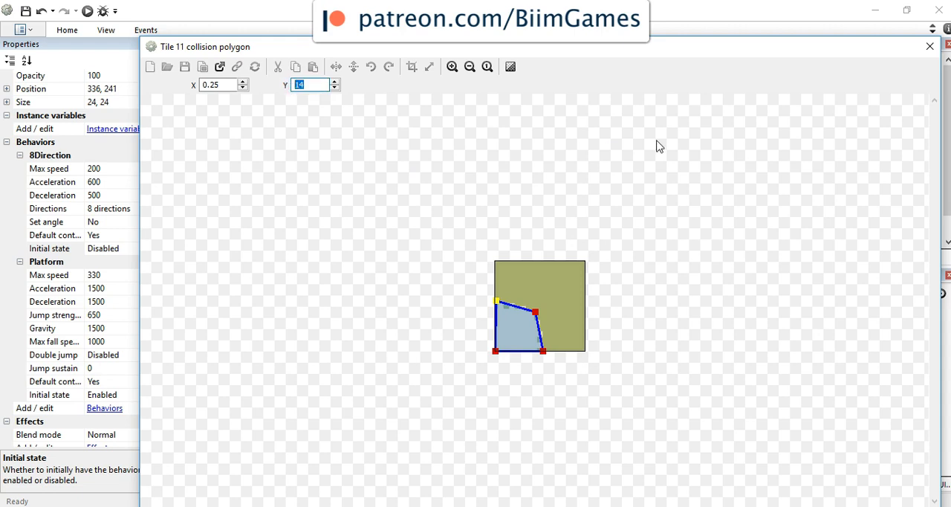
type("17")
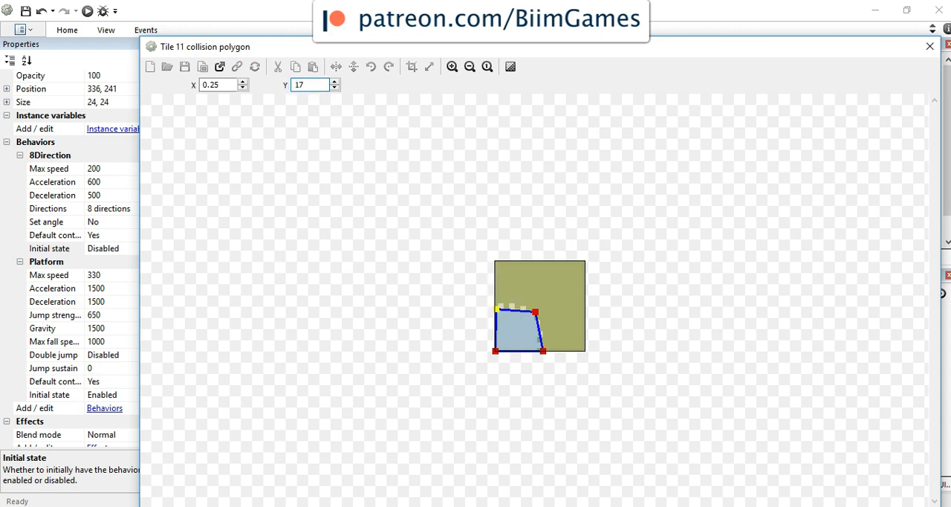
left_click(947, 44)
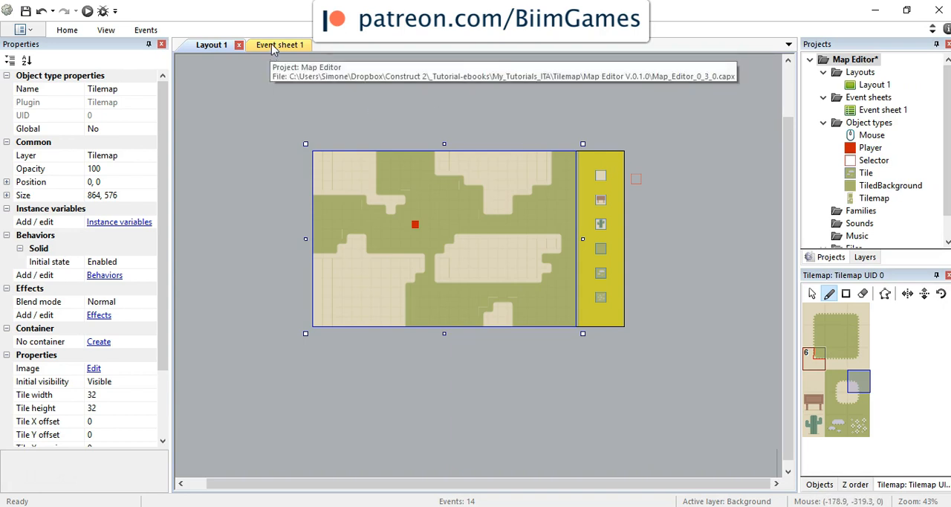
Step: Run the layout preview to test the Player against the adjusted tile collision
left_click(87, 11)
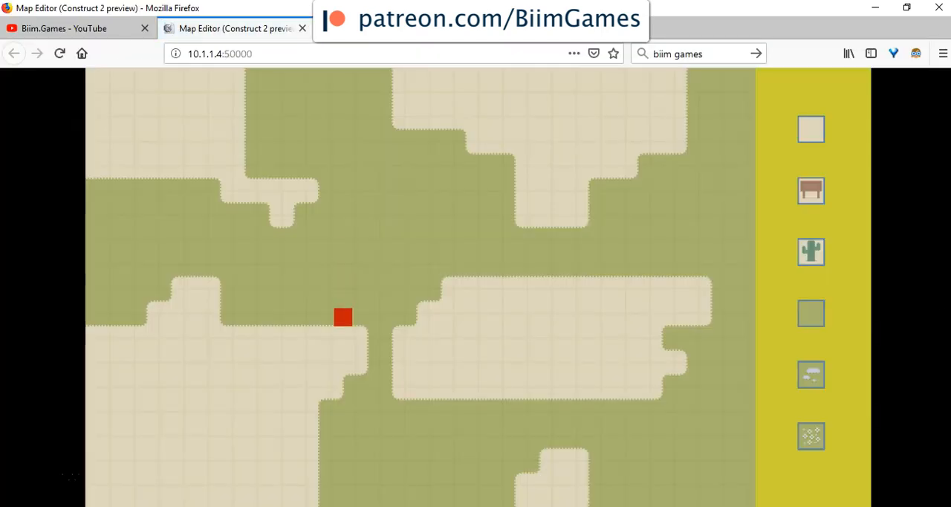